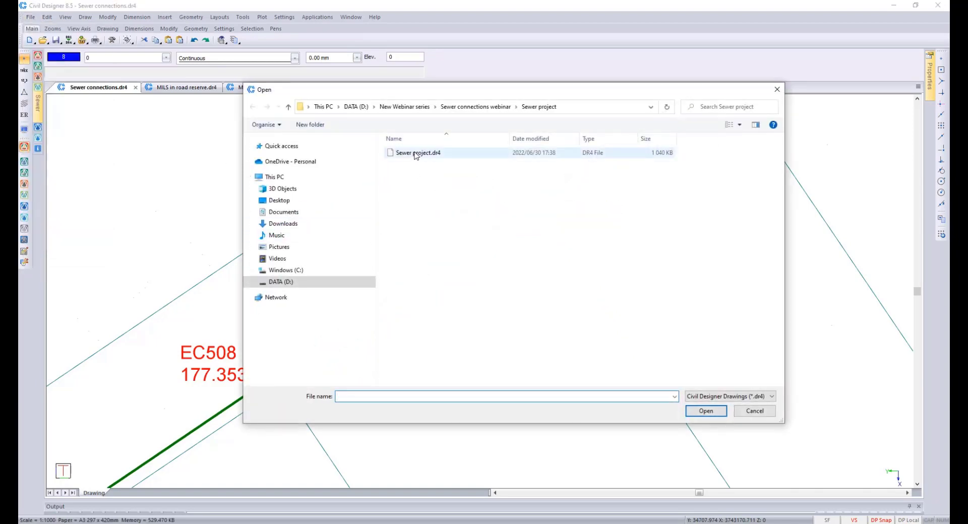
# Step: Open the drawing Sewer project.dr4 with the standard sewer default file and start the Sewer application
pyautogui.click(416, 153)
pyautogui.click(706, 411)
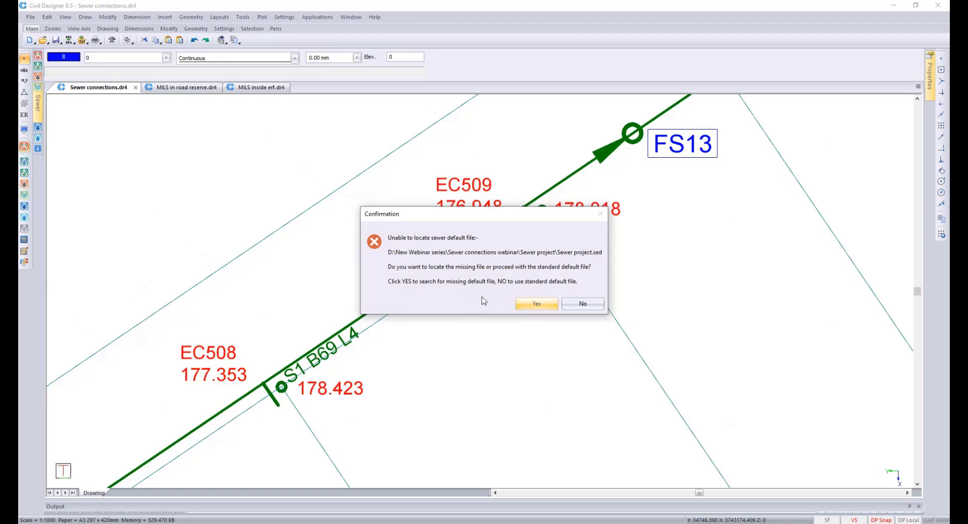
pyautogui.click(578, 306)
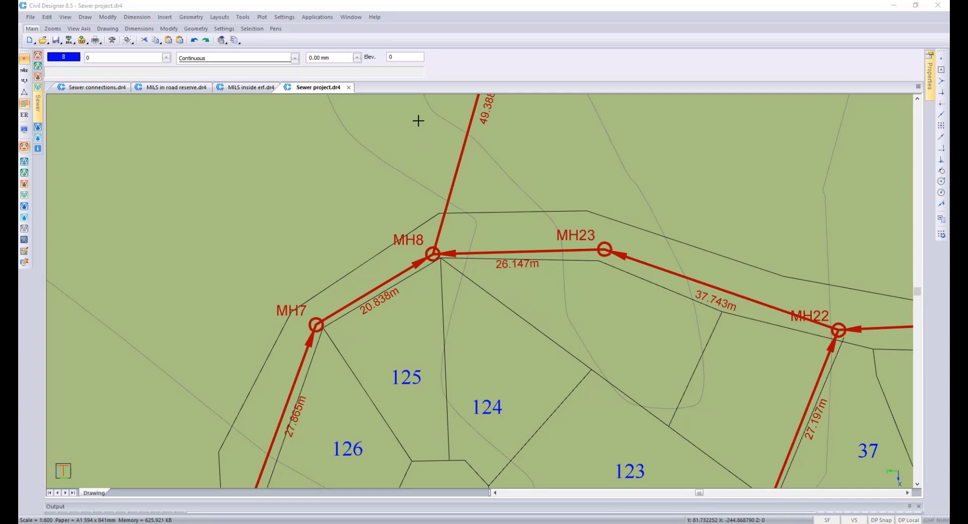
pyautogui.click(318, 17)
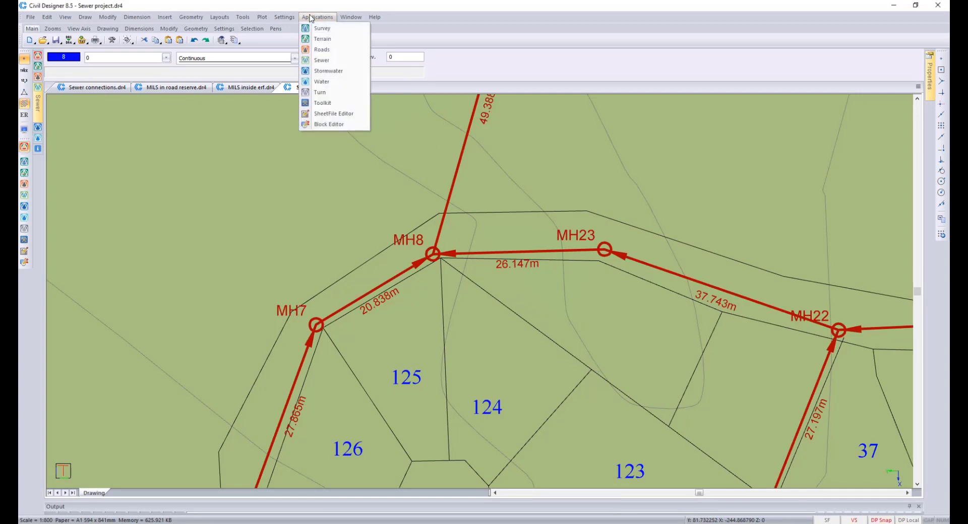
pyautogui.click(326, 61)
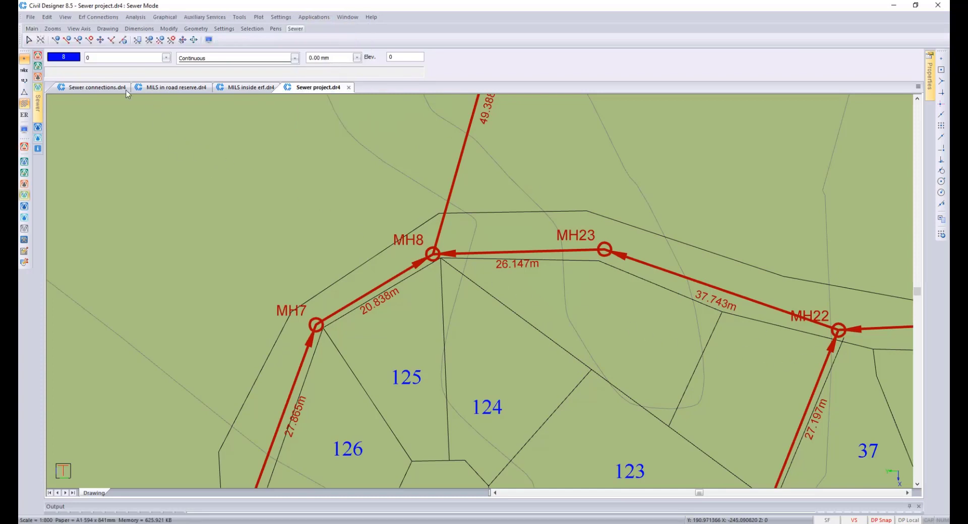
# Step: Bring up the sewer Design Parameters and read the help topic's description of the minimum drop distance and flow controls
pyautogui.click(47, 18)
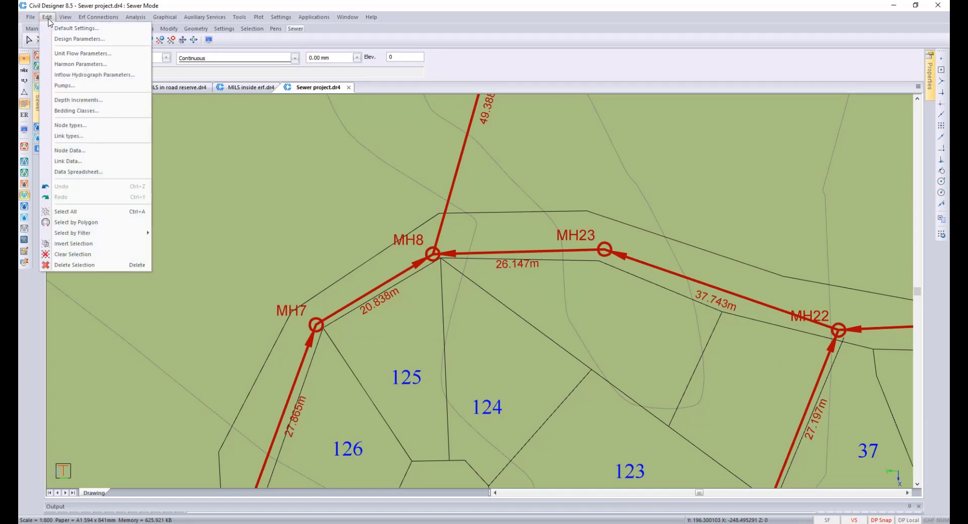
pyautogui.click(107, 43)
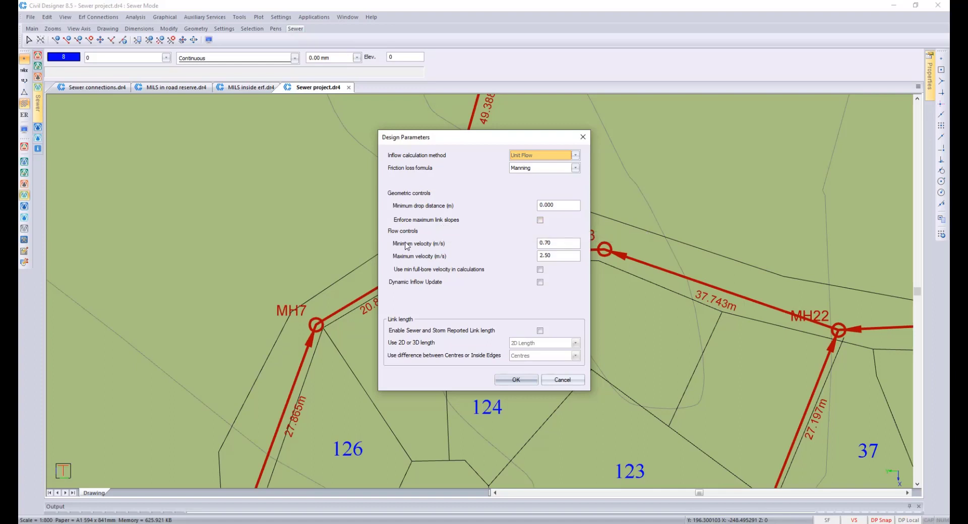
pyautogui.press('ctrl')
pyautogui.press('ctrl')
pyautogui.click(431, 211)
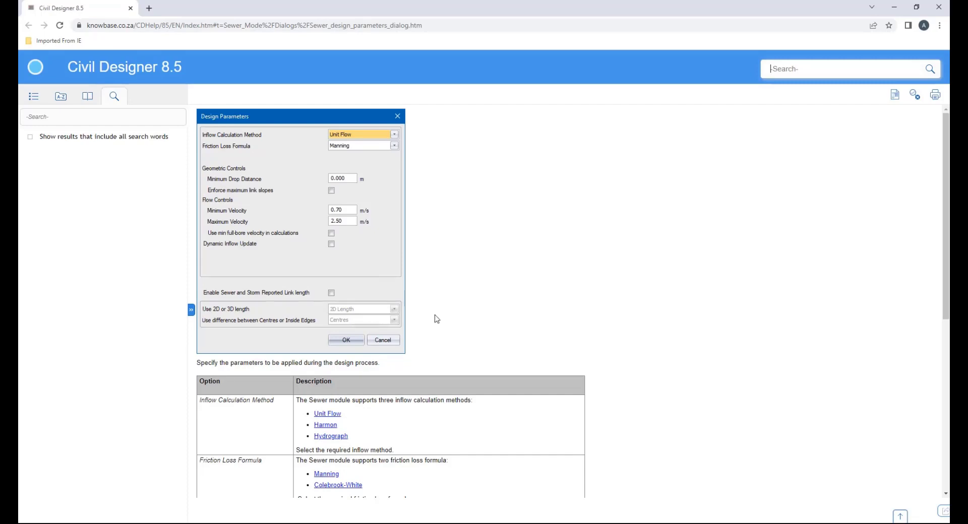
pyautogui.scroll(-2, 436, 309)
pyautogui.scroll(-5, 436, 309)
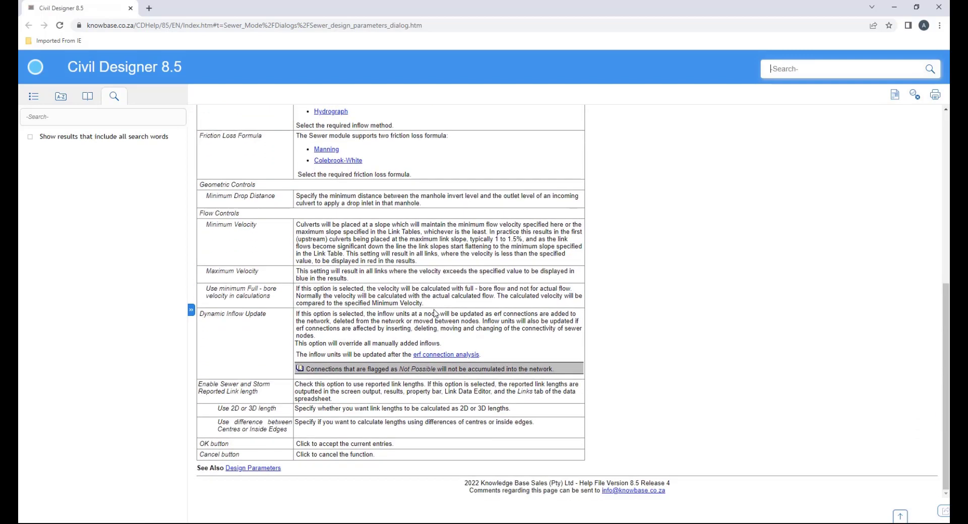
pyautogui.scroll(1, 435, 312)
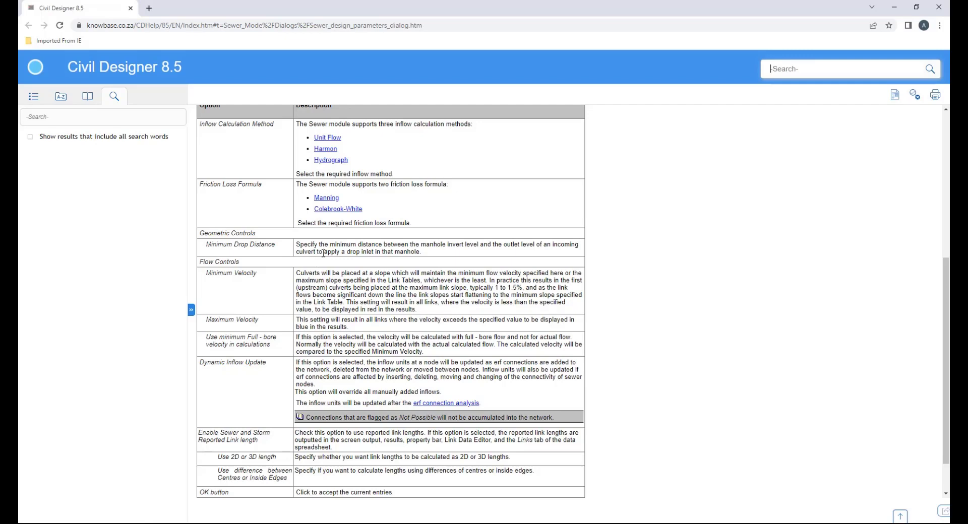
pyautogui.click(525, 248)
pyautogui.click(452, 248)
pyautogui.click(896, 7)
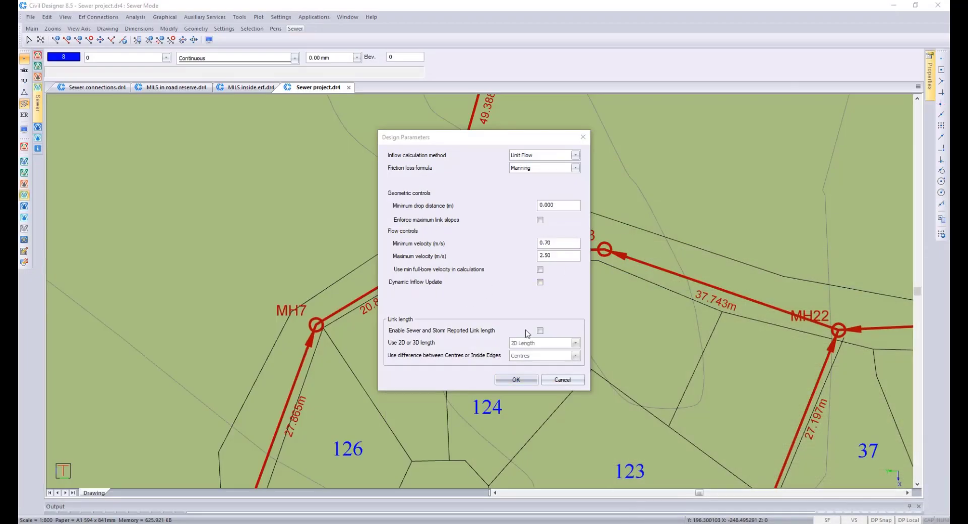
# Step: Check the minimum drop distance and accept the design parameters with it at 0.000 m
pyautogui.click(565, 206)
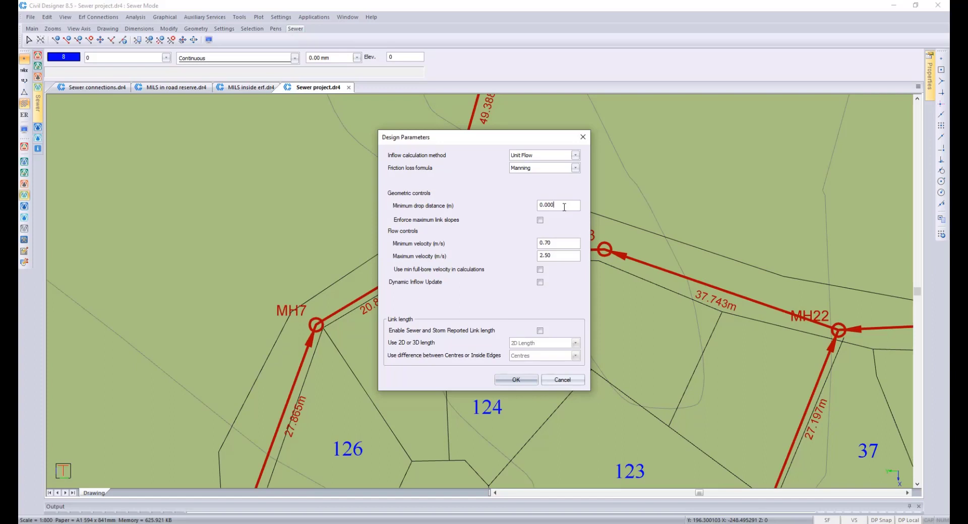
pyautogui.click(514, 375)
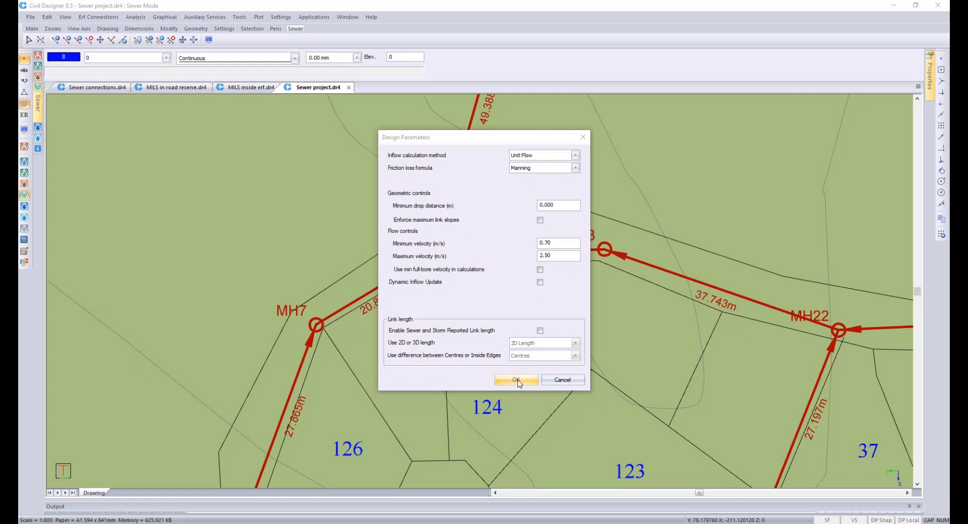
pyautogui.click(519, 379)
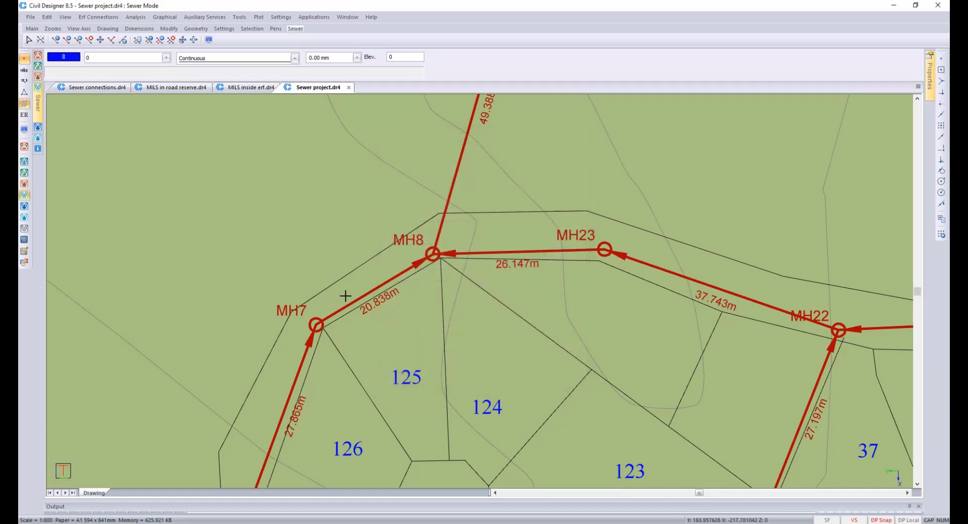
# Step: Open the long section of the link between manholes MH7 and MH8 and examine the steep drop into MH8
pyautogui.click(369, 292)
pyautogui.rightClick(421, 292)
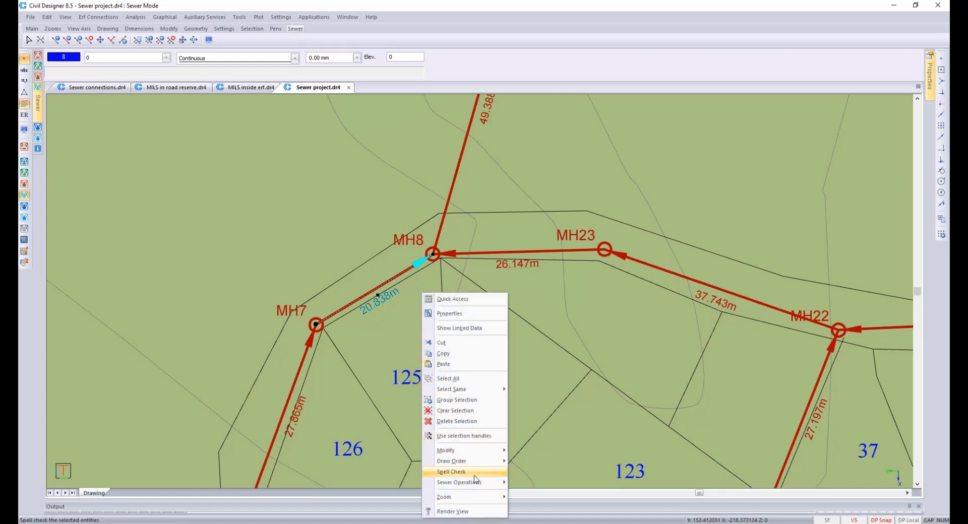
pyautogui.moveTo(459, 486)
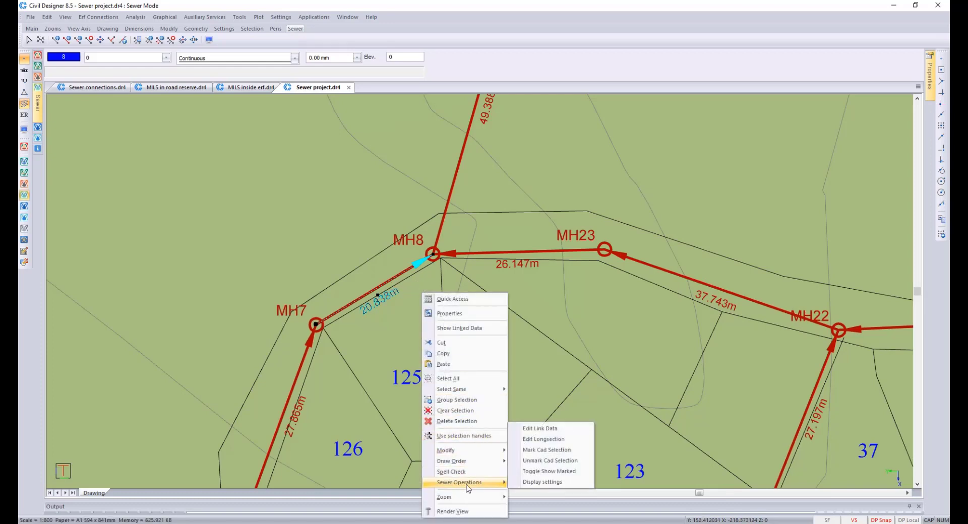
pyautogui.click(551, 440)
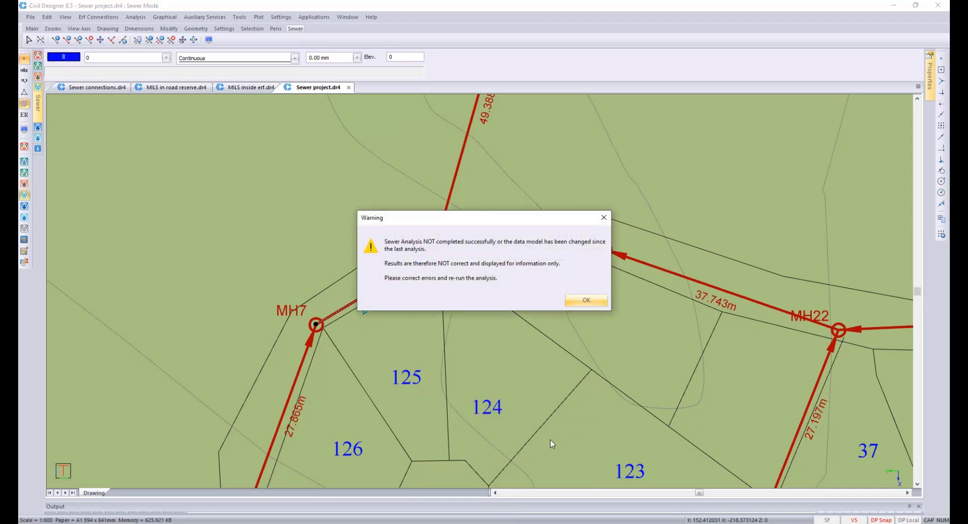
pyautogui.click(587, 302)
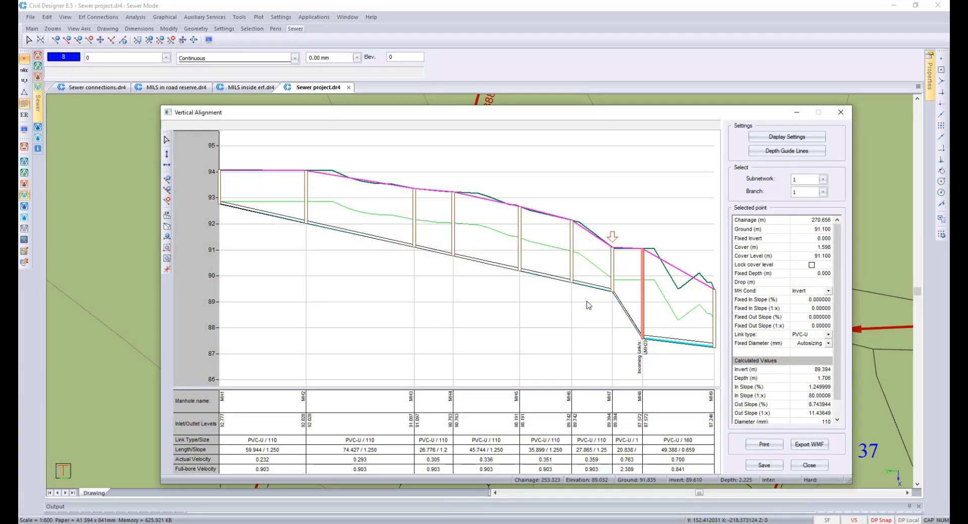
pyautogui.scroll(4, 651, 325)
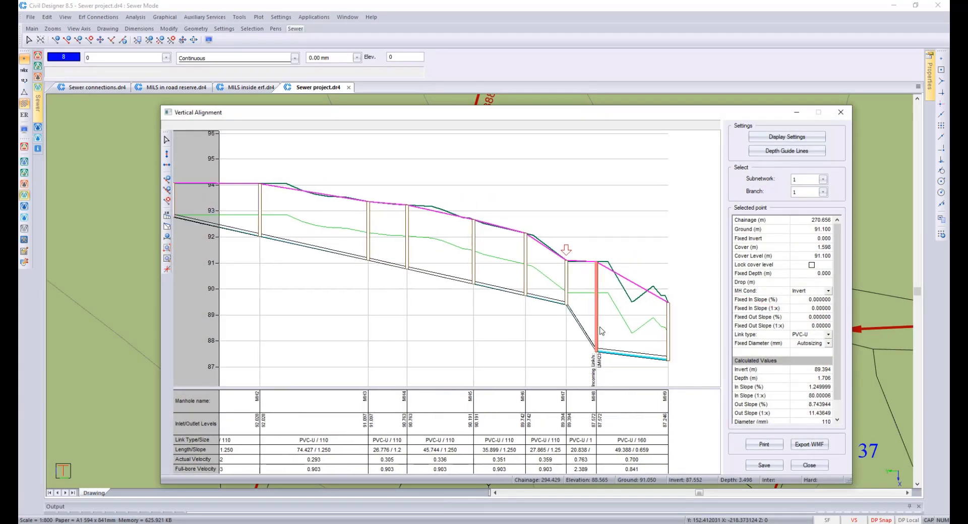
pyautogui.moveTo(448, 262); pyautogui.dragTo(464, 284, button='middle')
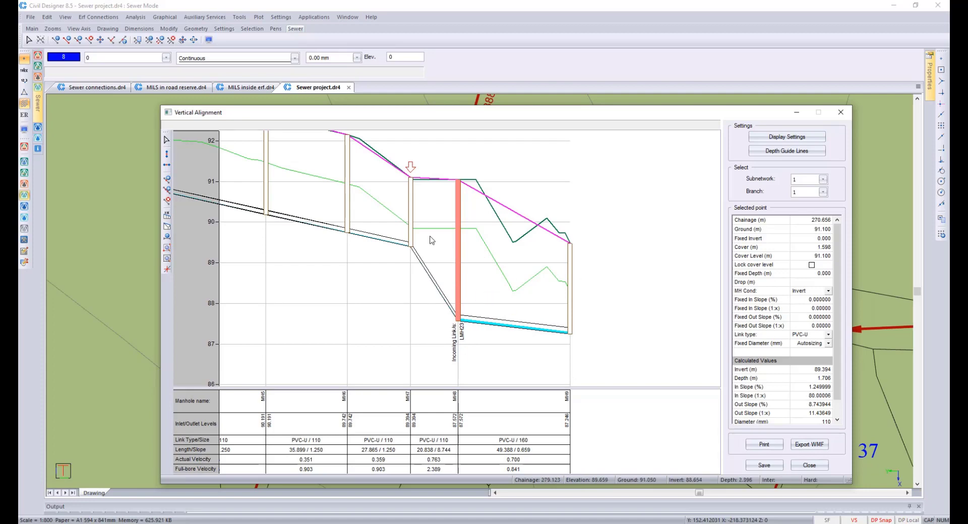
# Step: Choose the manhole condition for MH8 in the long section, save the vertical alignment and close it
pyautogui.click(460, 325)
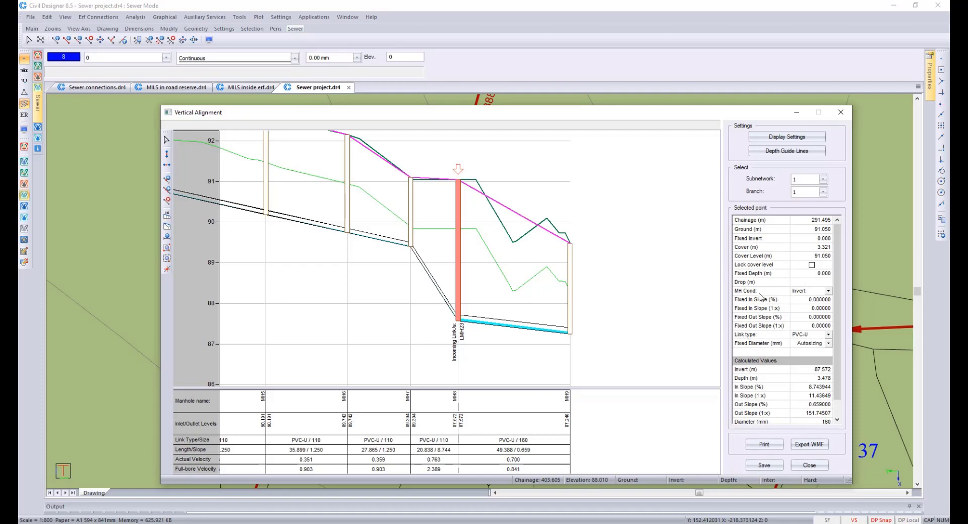
pyautogui.click(828, 291)
pyautogui.click(801, 307)
pyautogui.click(765, 465)
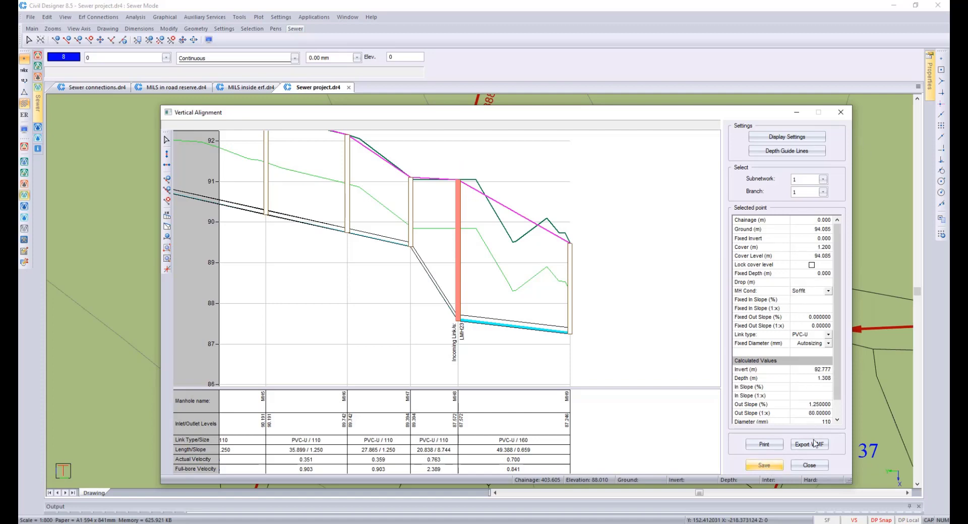
pyautogui.click(810, 465)
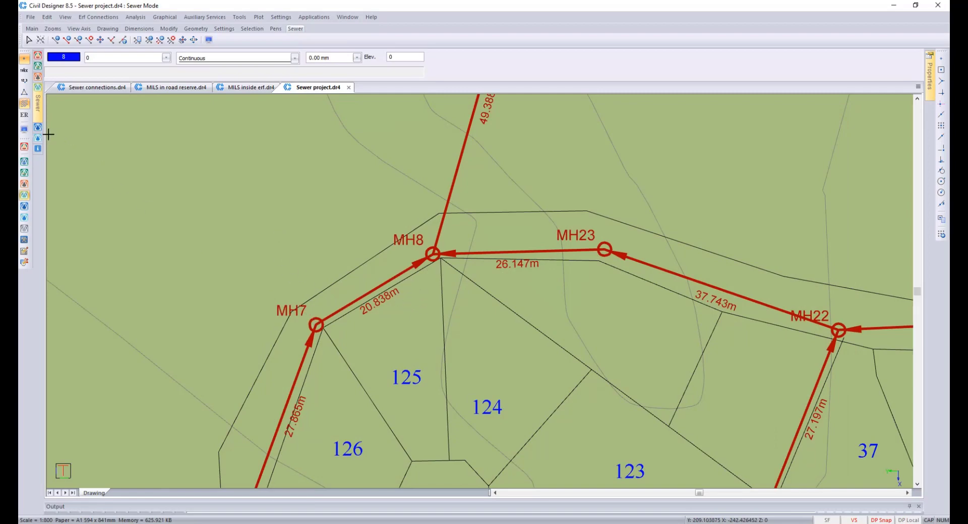
# Step: Add the line IL={INVERT} below {NAME} in the sewer node annotation text and apply the display settings
pyautogui.click(25, 131)
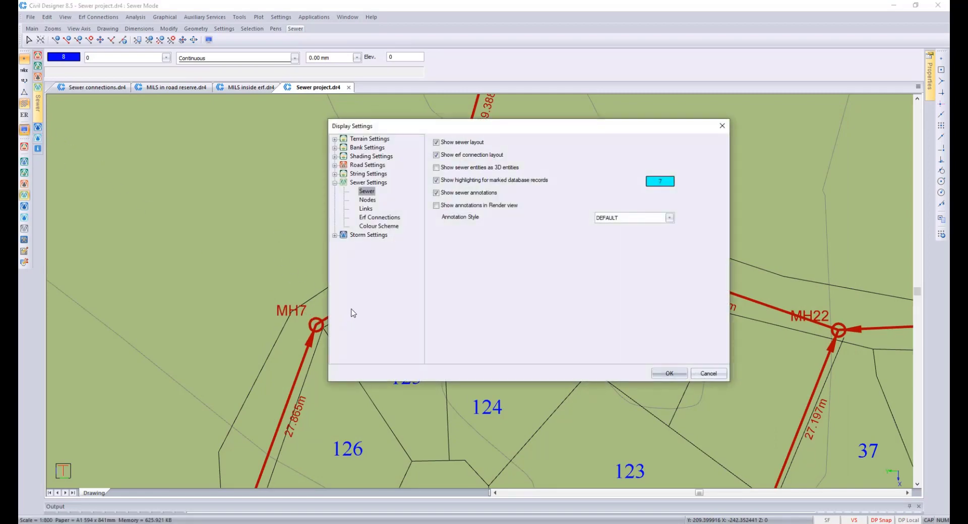
pyautogui.click(367, 200)
pyautogui.click(658, 211)
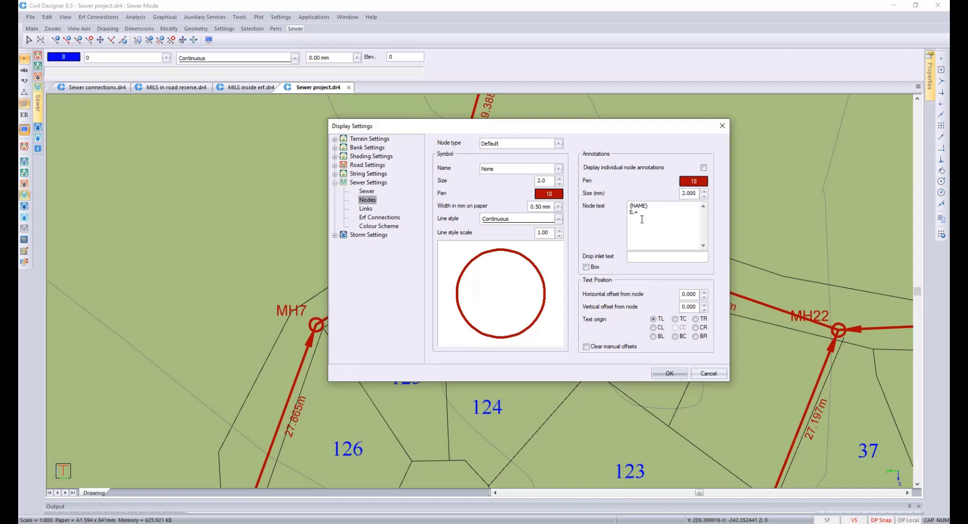
pyautogui.write('IL=')
pyautogui.rightClick(642, 213)
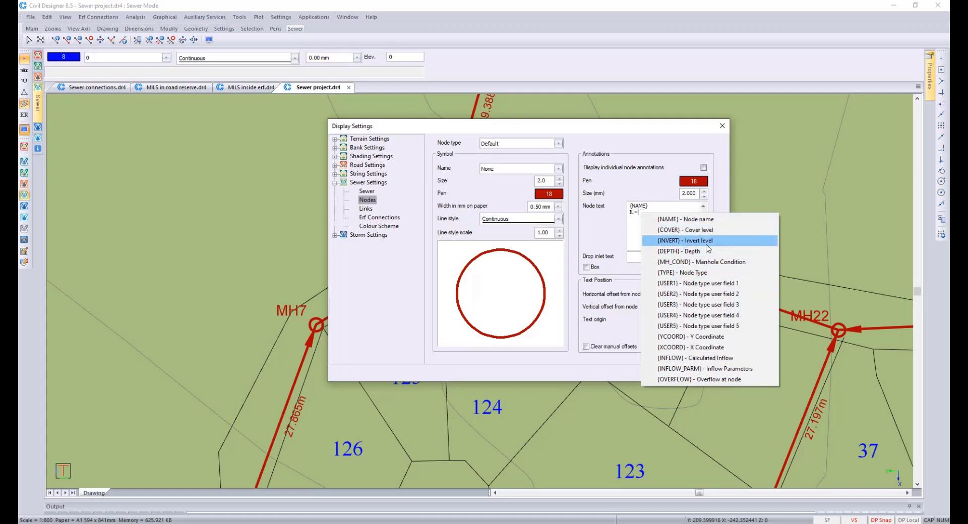
pyautogui.click(684, 240)
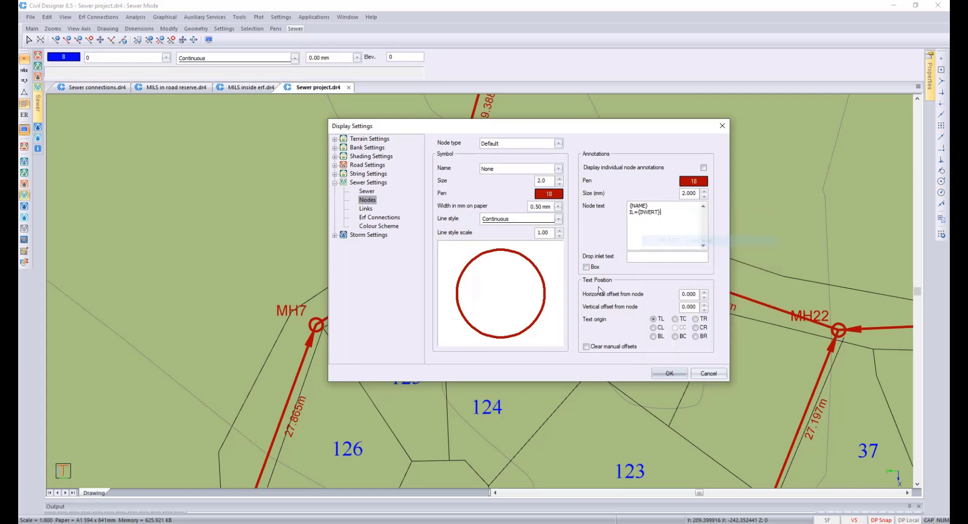
pyautogui.click(672, 374)
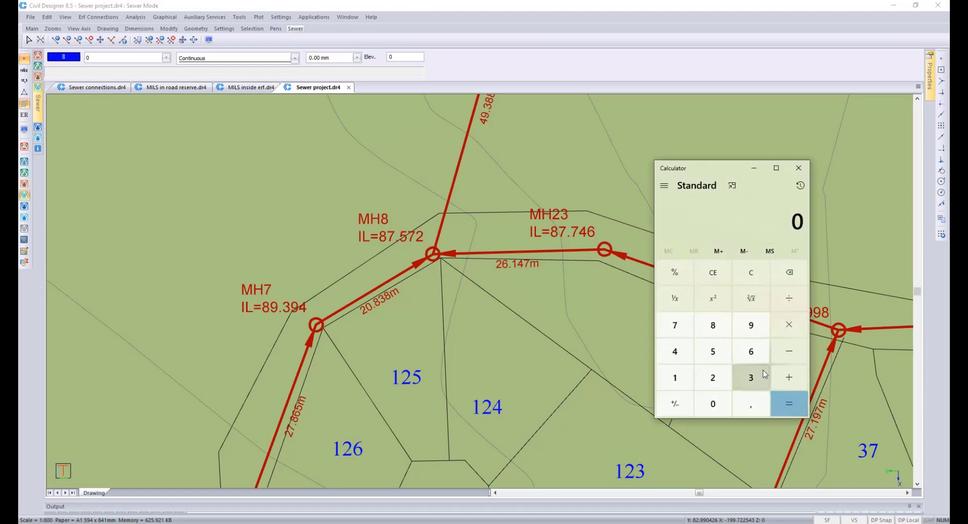
# Step: Calculate the invert level difference between MH7 and MH8 in Calculator as 89,394 minus 87,572, and put the calculator away
pyautogui.write('89,394')
pyautogui.press('-')
pyautogui.write('87,572')
pyautogui.press('Return')
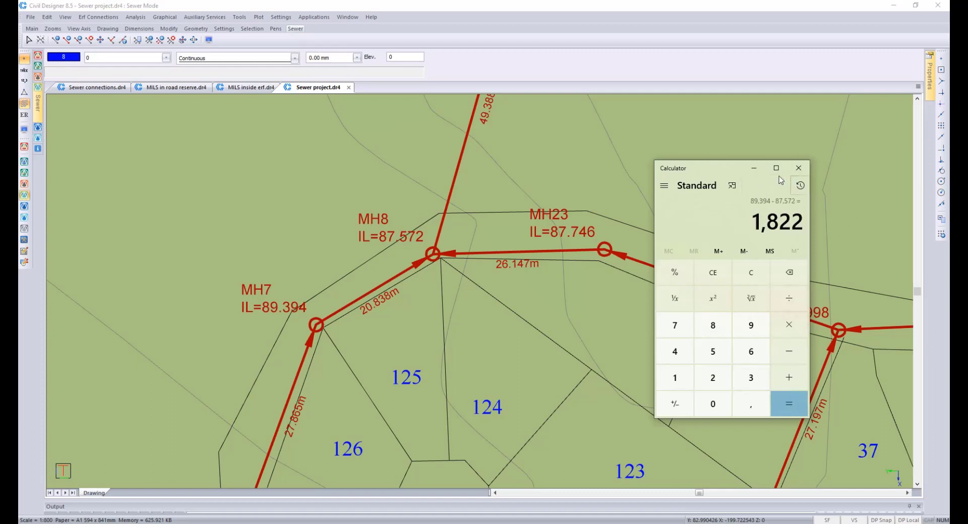
pyautogui.click(753, 168)
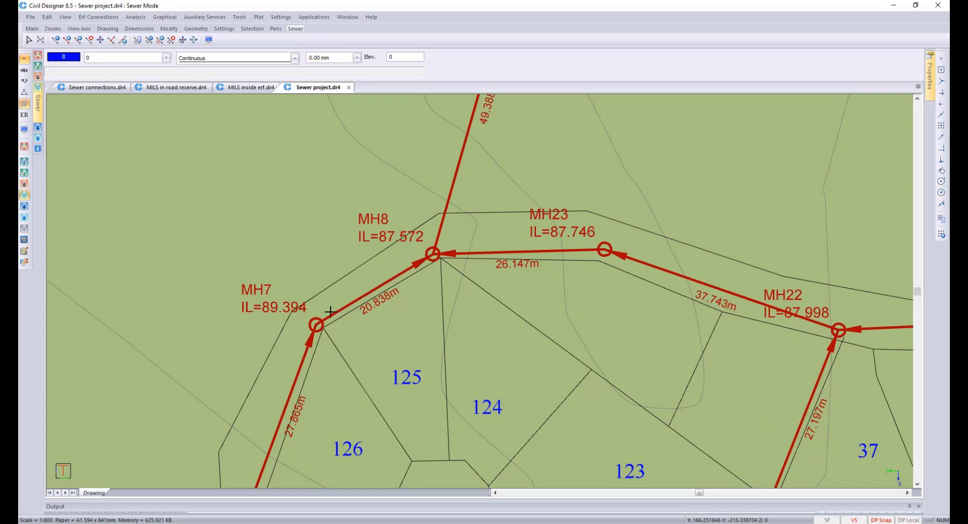
# Step: Review the minimum and maximum slopes in the PVC-U link type's size table and close the table
pyautogui.click(357, 295)
pyautogui.click(47, 17)
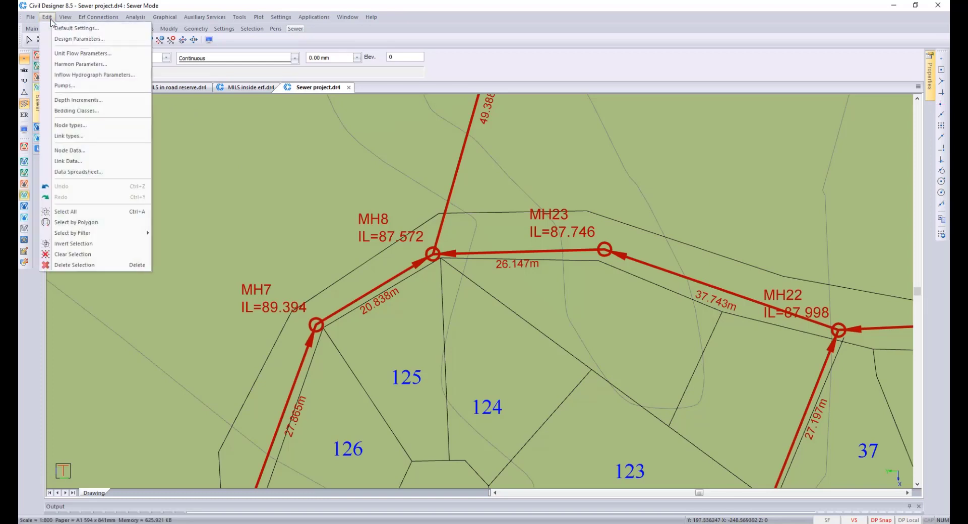
pyautogui.click(68, 136)
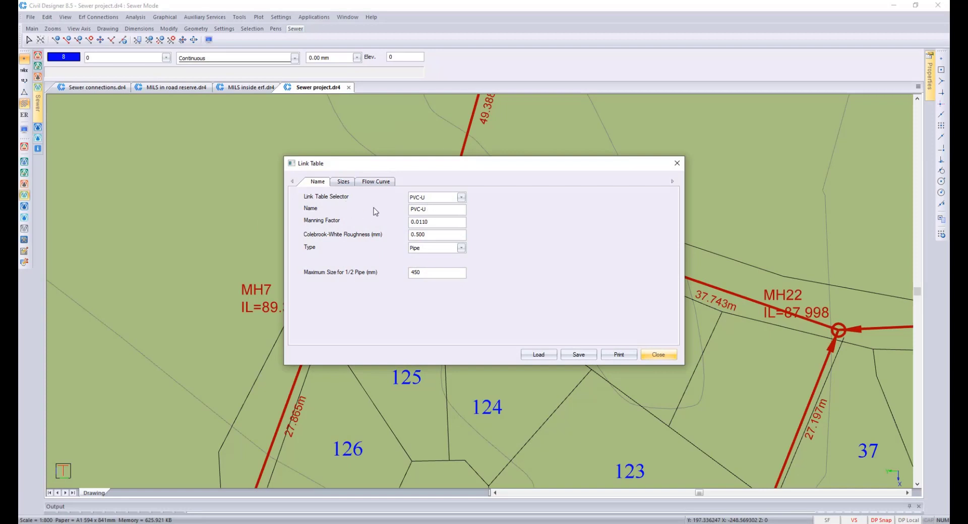
pyautogui.click(343, 181)
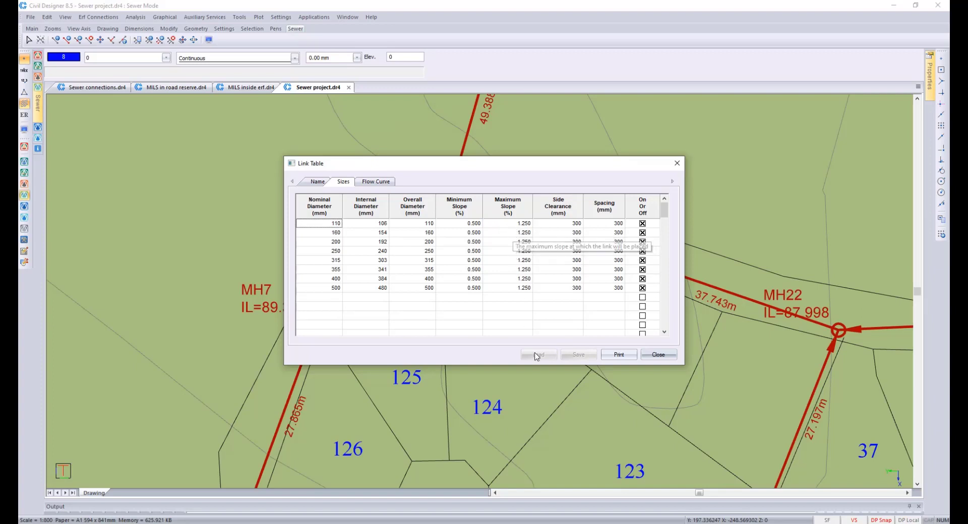
pyautogui.click(658, 353)
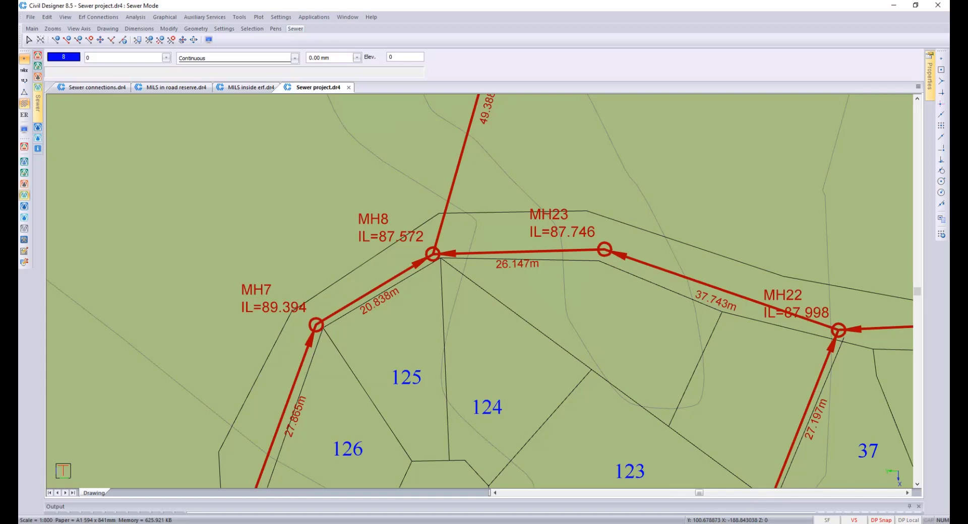
# Step: Switch to Calculator, clear it and divide the MH7 to MH8 link length, 20,838, by 80
pyautogui.hotkey('alt', 'Tab')
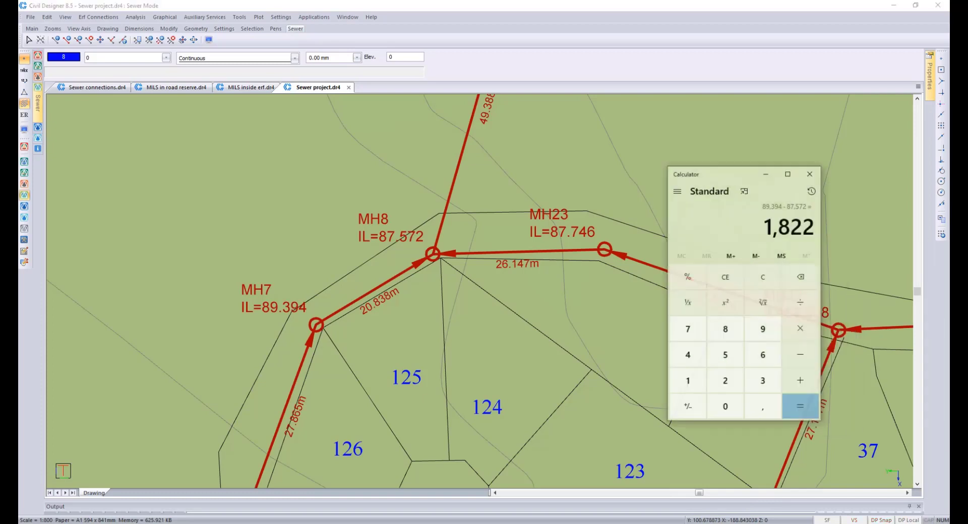
pyautogui.click(718, 277)
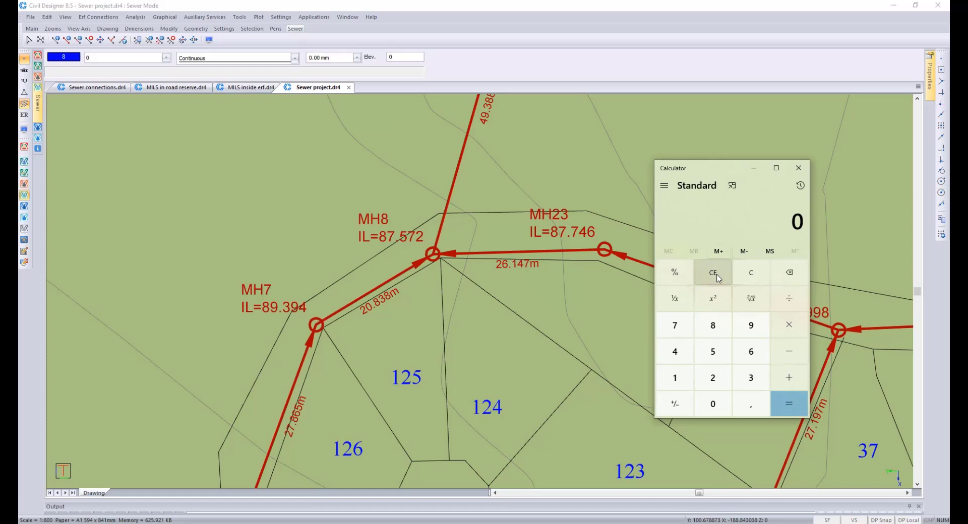
pyautogui.write('20,838')
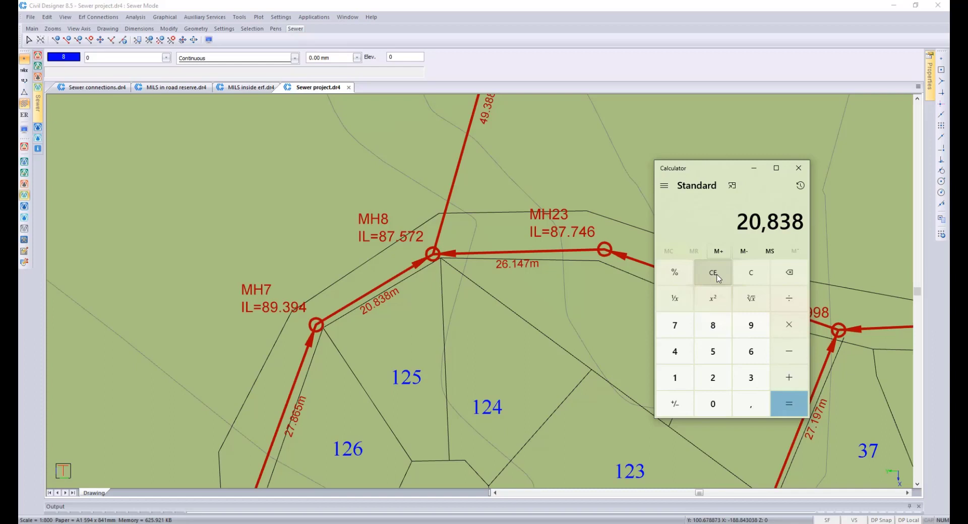
pyautogui.press('*')
pyautogui.write('80')
pyautogui.press('Return')
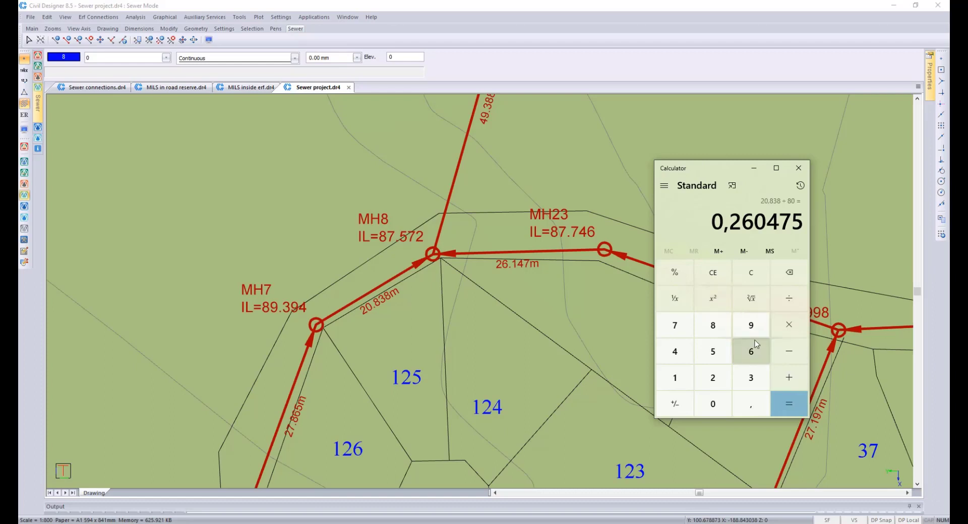
# Step: Subtract the invert level difference 1,822 from the result, and put Calculator away
pyautogui.click(788, 351)
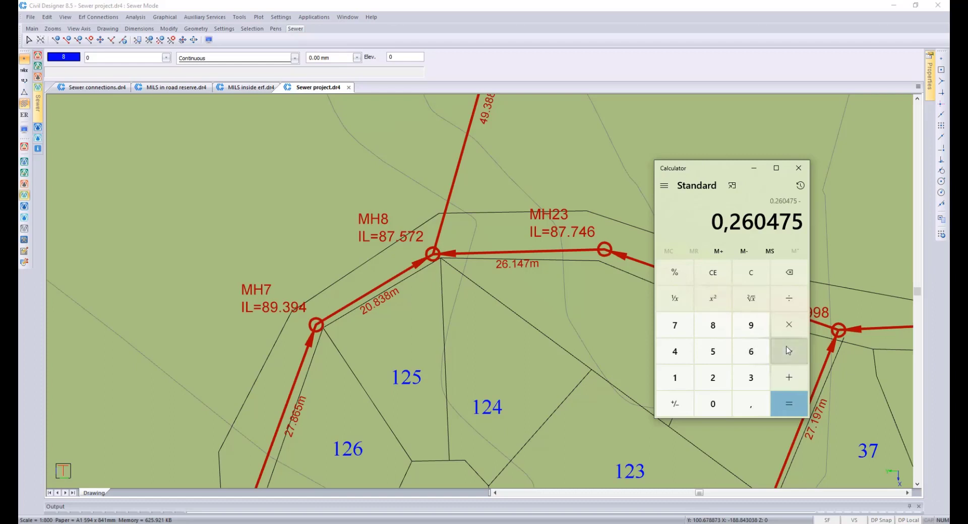
pyautogui.write('1,822')
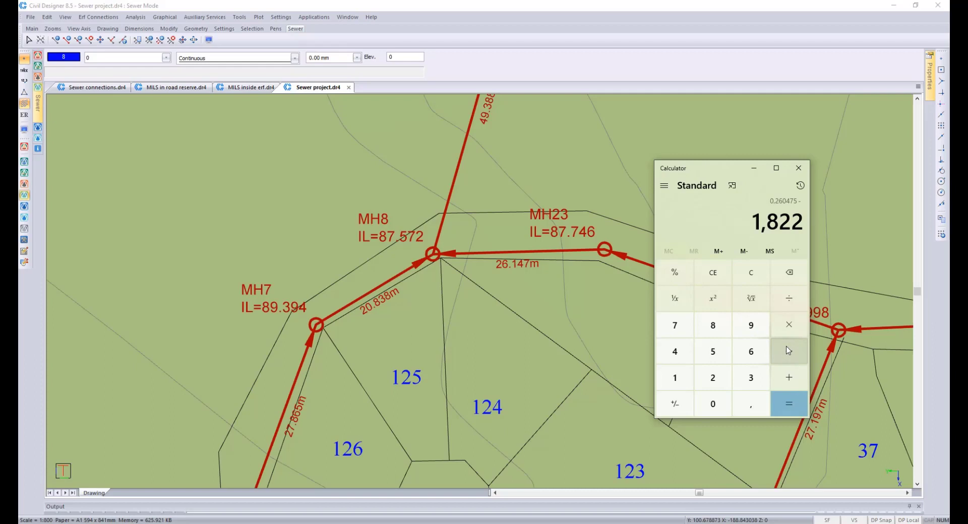
pyautogui.press('Return')
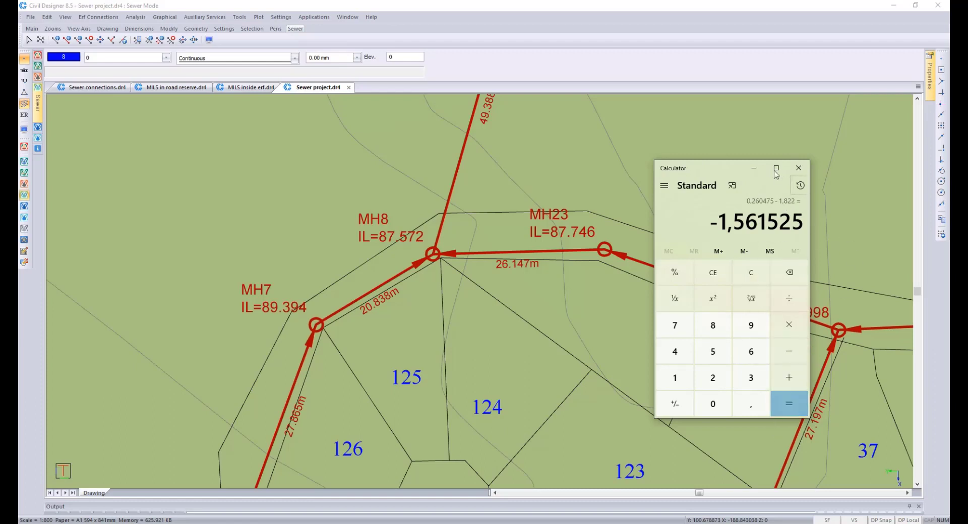
pyautogui.click(755, 169)
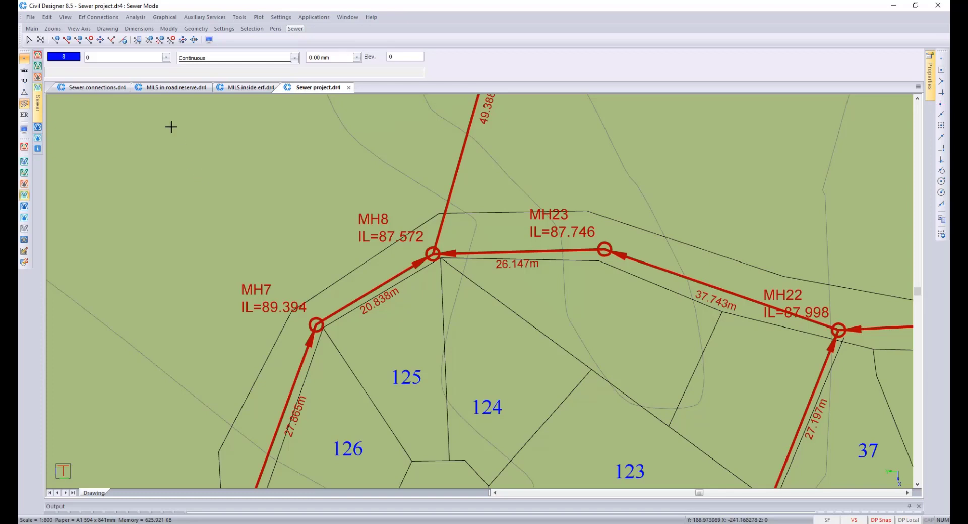
# Step: Set the minimum drop distance in the sewer design parameters to 1.6 m
pyautogui.click(47, 16)
pyautogui.click(63, 38)
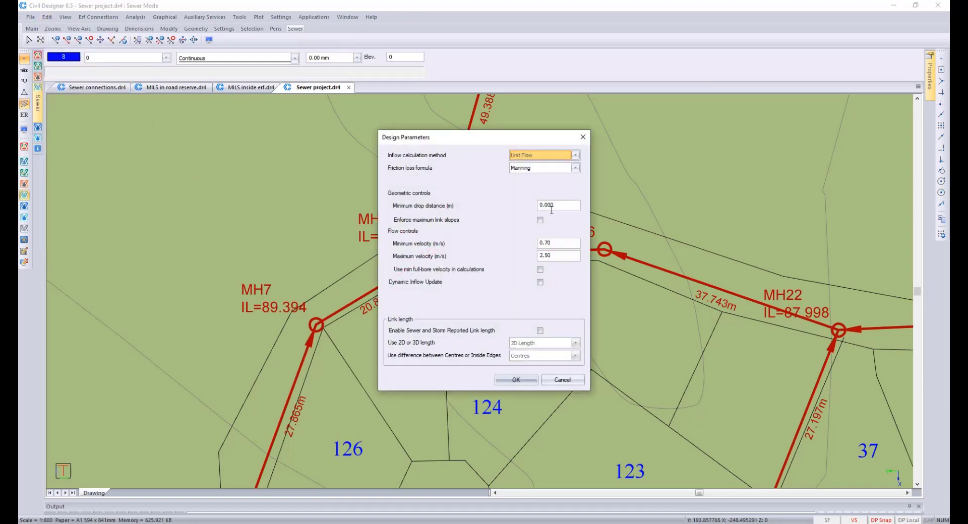
pyautogui.click(550, 206)
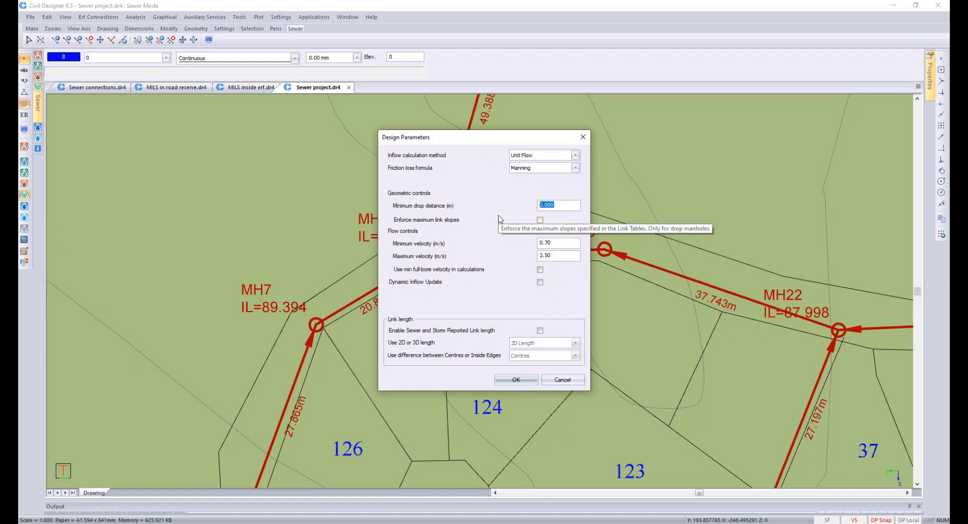
pyautogui.write('1.6')
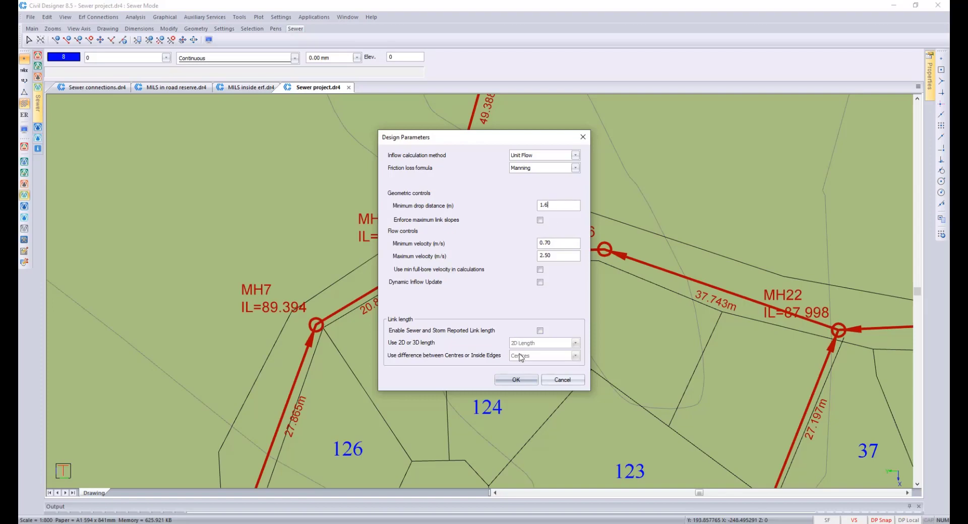
pyautogui.click(519, 379)
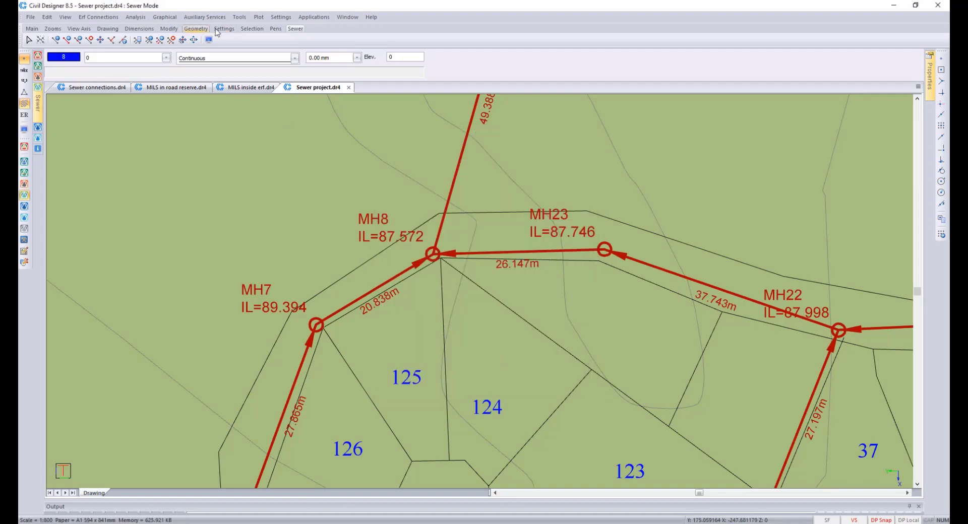
# Step: Run the sewer network analysis for average dry weather flow, close the results and clear the marks on the nodes and links
pyautogui.click(134, 17)
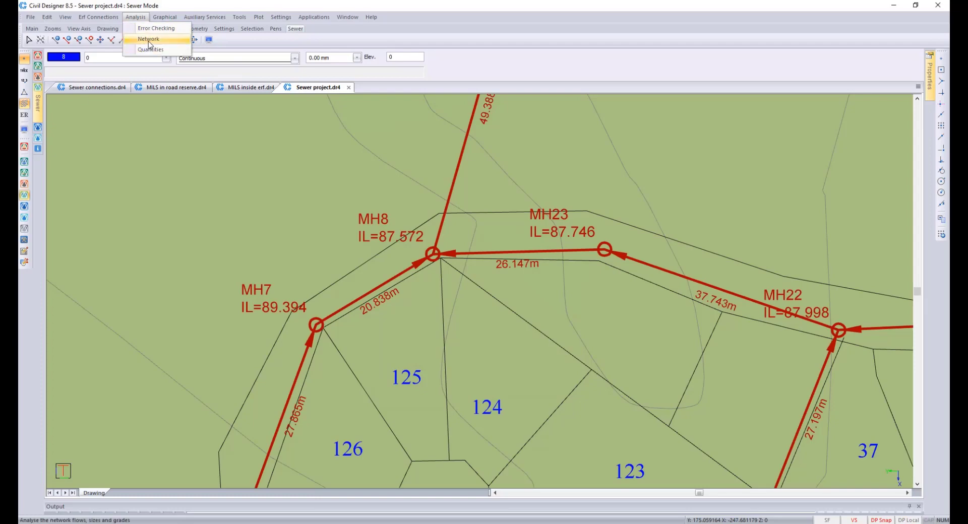
pyautogui.click(149, 40)
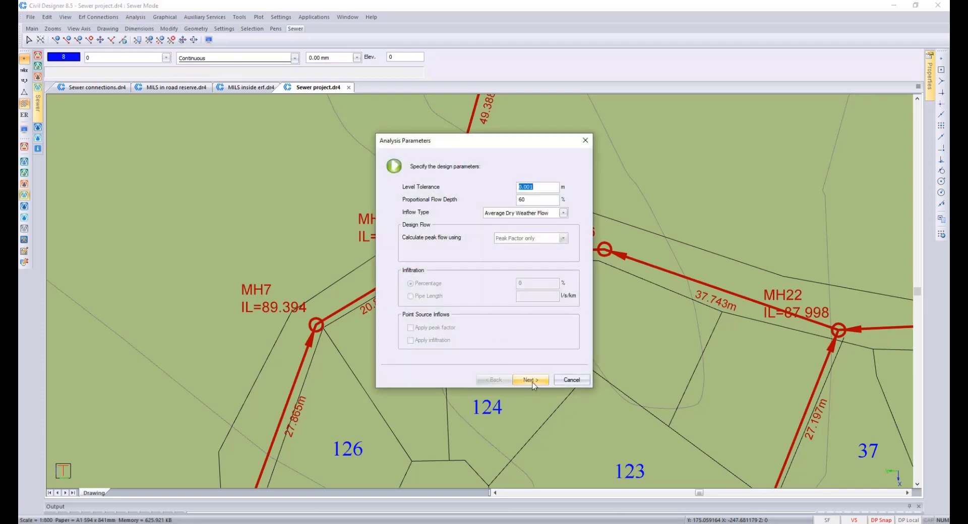
pyautogui.click(530, 380)
pyautogui.click(535, 381)
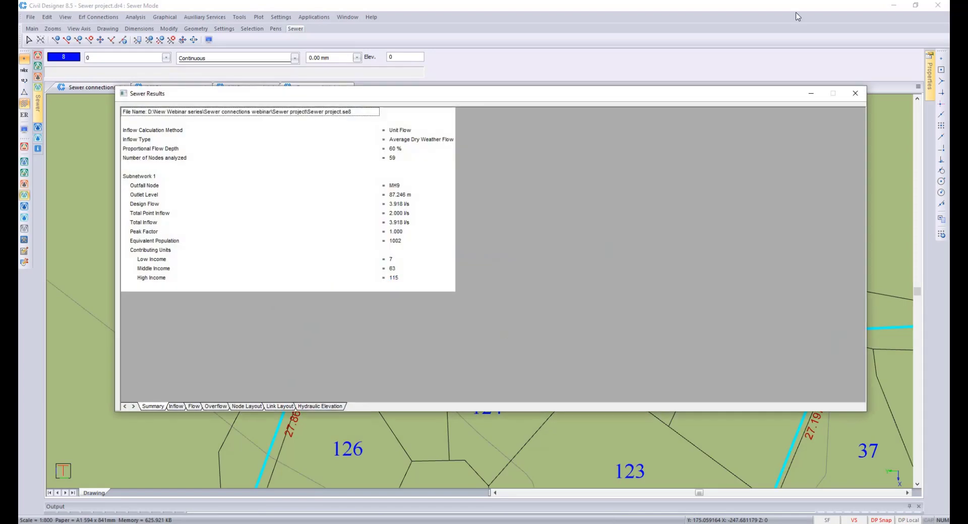
pyautogui.click(855, 94)
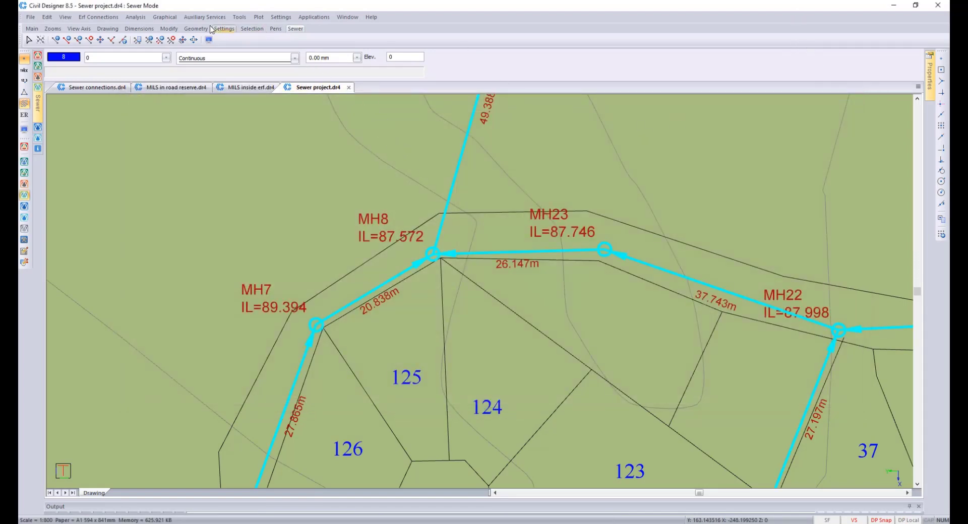
pyautogui.click(165, 16)
pyautogui.moveTo(176, 55)
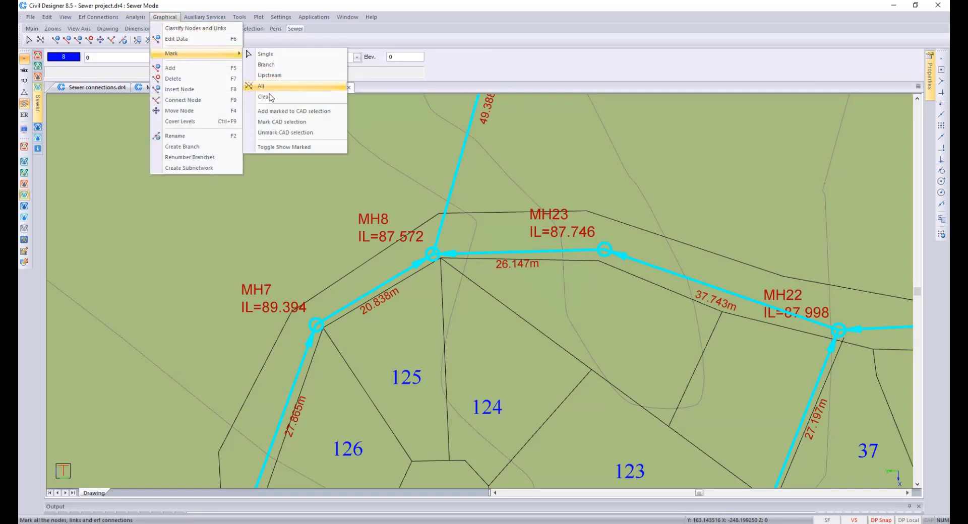
pyautogui.click(272, 86)
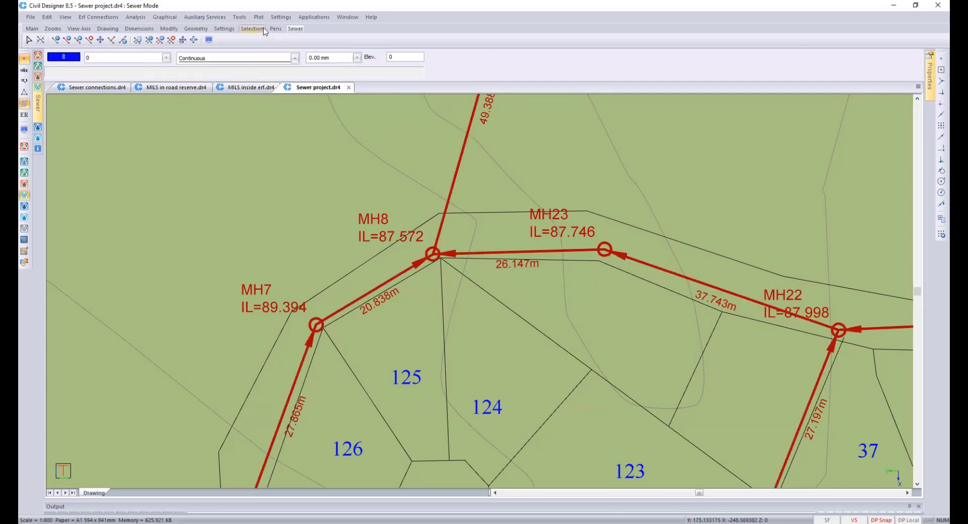
# Step: Examine the link between MH7 and MH8 up close in the vertical alignment long section, and close it
pyautogui.click(241, 17)
pyautogui.click(265, 54)
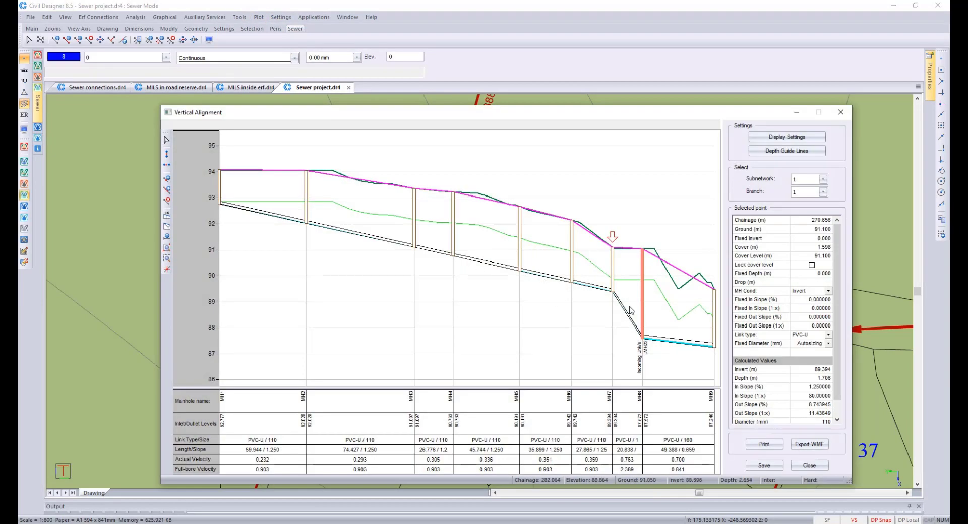
pyautogui.scroll(1, 644, 332)
pyautogui.scroll(1, 439, 258)
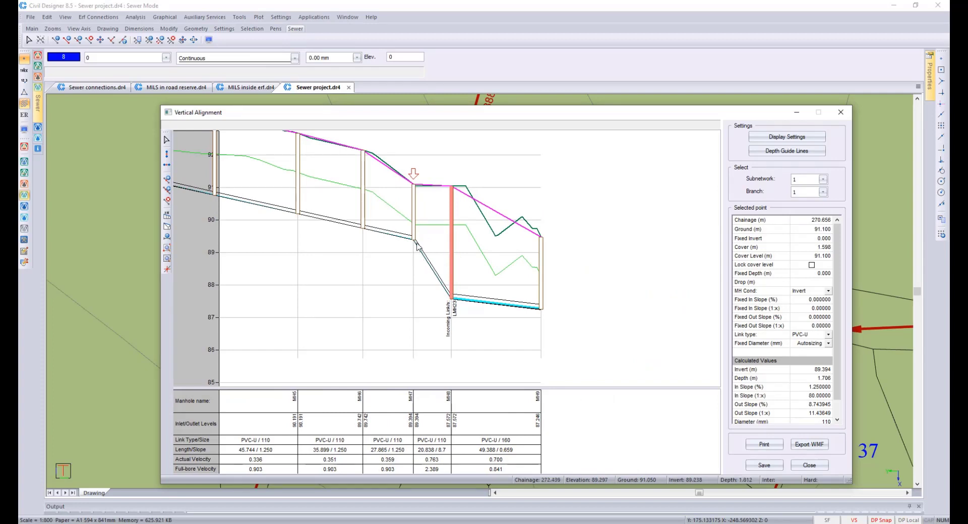
pyautogui.press('ctrl')
pyautogui.press('ctrl')
pyautogui.scroll(2, 443, 248)
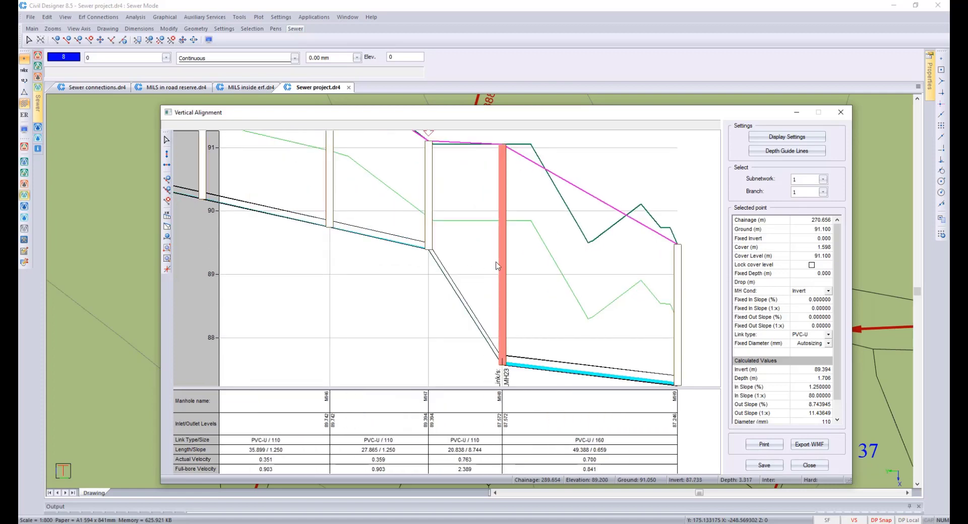
pyautogui.press('ctrl')
pyautogui.press('ctrl')
pyautogui.click(810, 466)
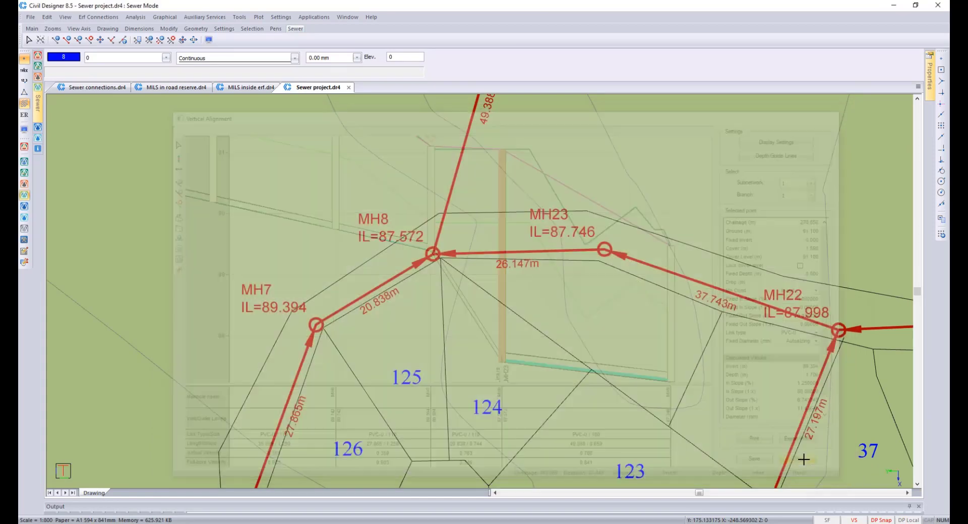
# Step: Set the minimum drop distance in the sewer design parameters to 1.56 m
pyautogui.click(47, 17)
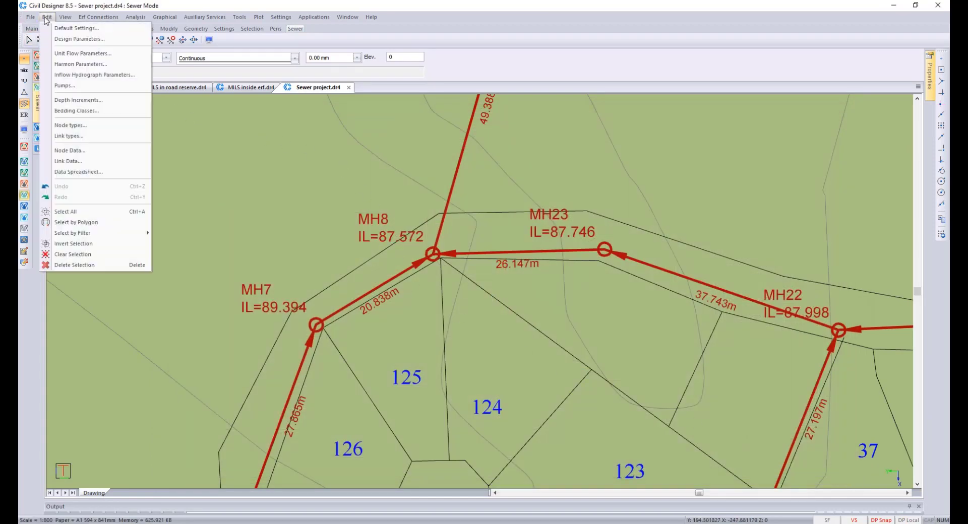
pyautogui.click(73, 39)
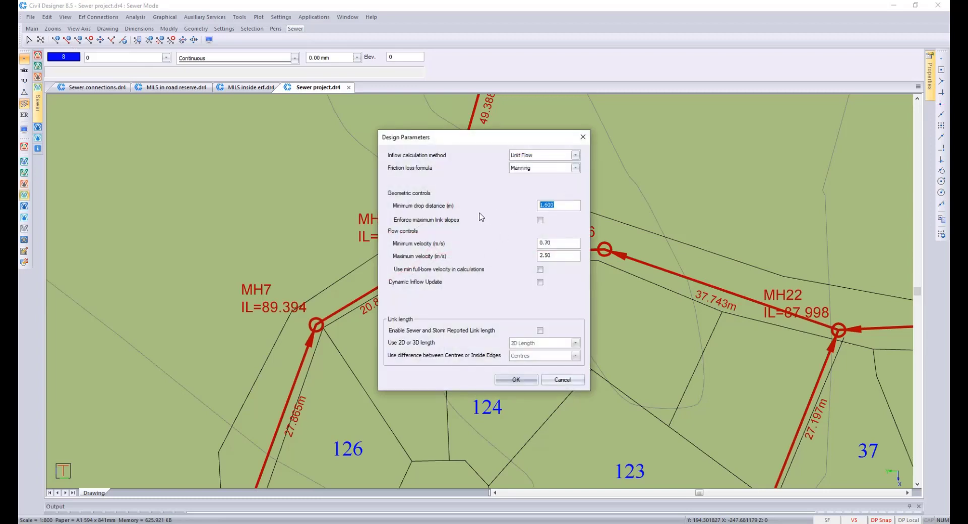
pyautogui.write('1')
pyautogui.click(515, 382)
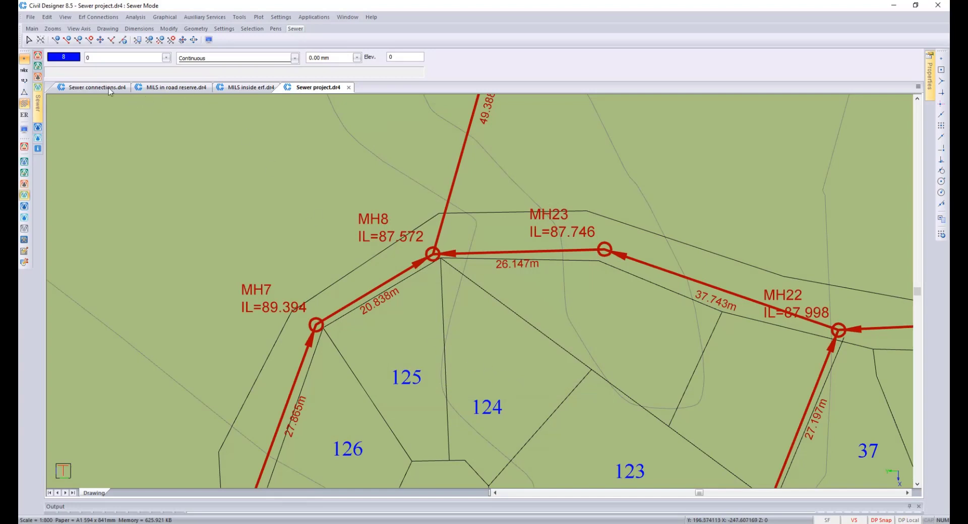
# Step: Rerun the network analysis for average dry weather flow at 60% proportional flow depth and close the sewer results
pyautogui.click(143, 19)
pyautogui.click(152, 40)
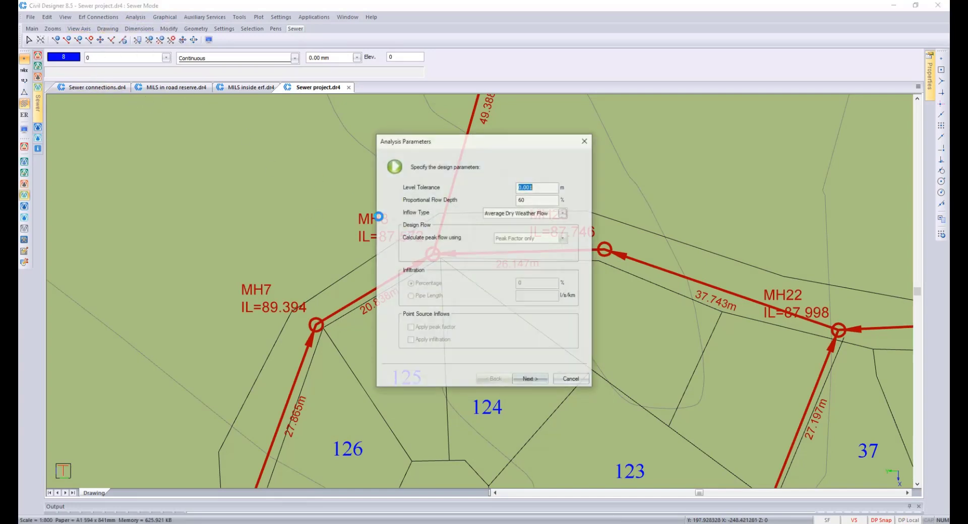
pyautogui.click(536, 381)
pyautogui.click(529, 380)
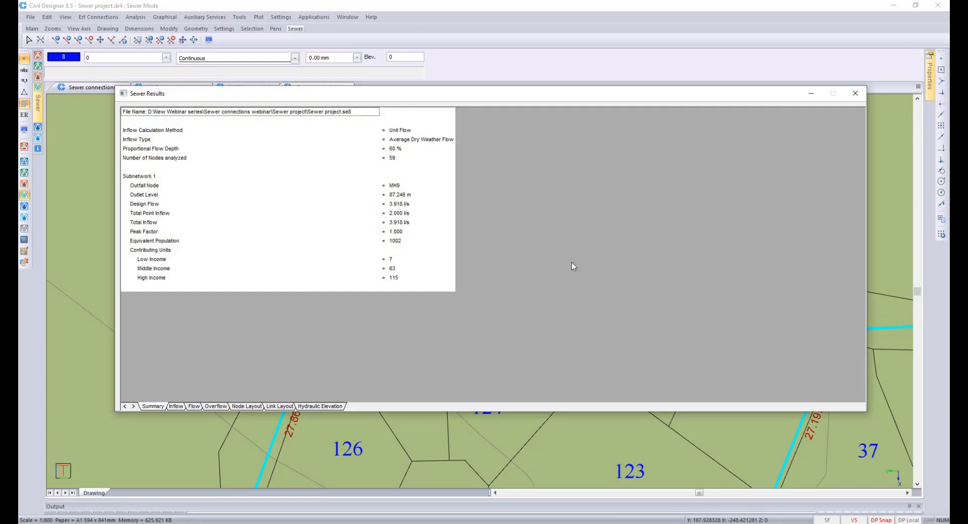
pyautogui.click(856, 93)
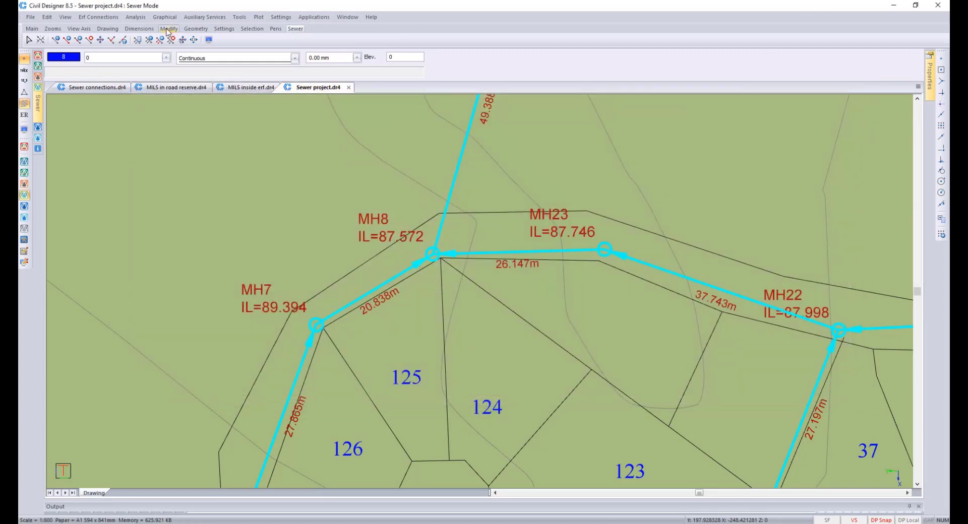
# Step: Open the vertical alignment, select MH8 to examine its drop and manhole condition, and close the long section
pyautogui.click(239, 17)
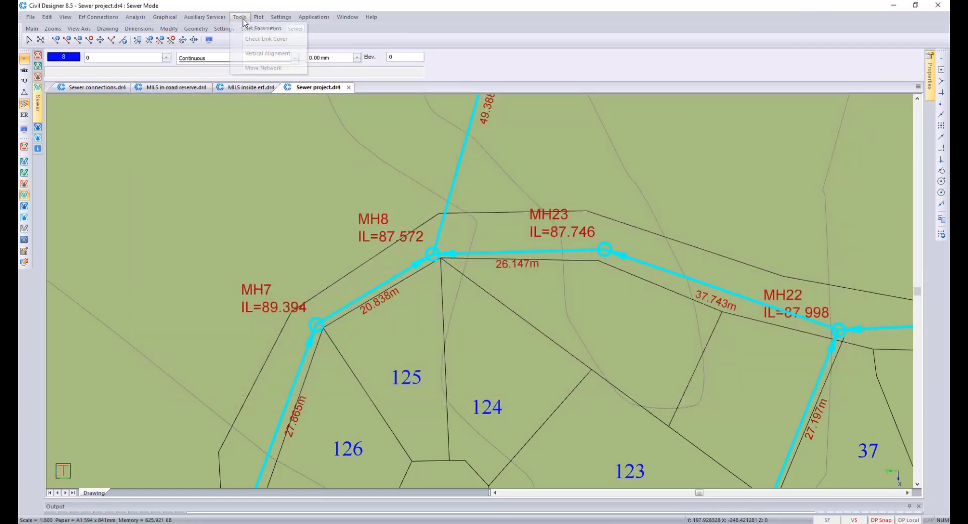
pyautogui.click(262, 61)
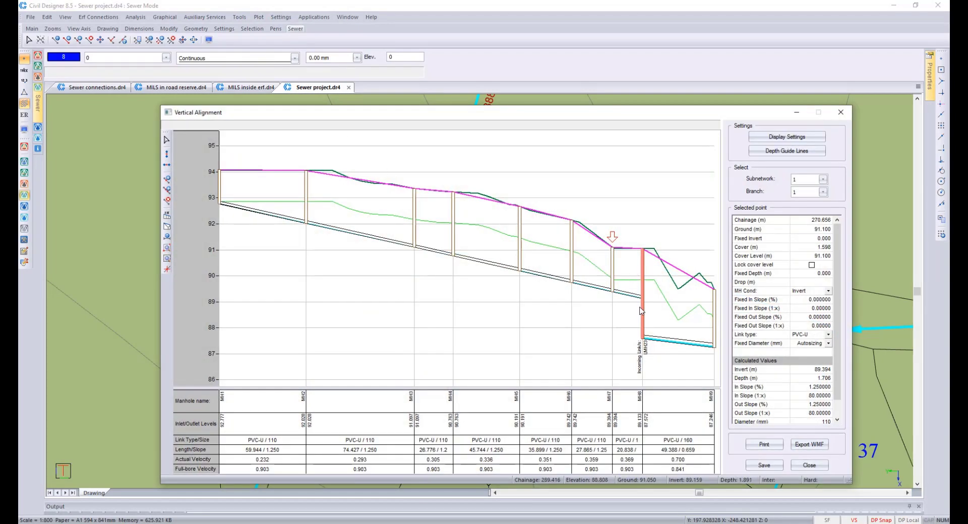
pyautogui.click(643, 256)
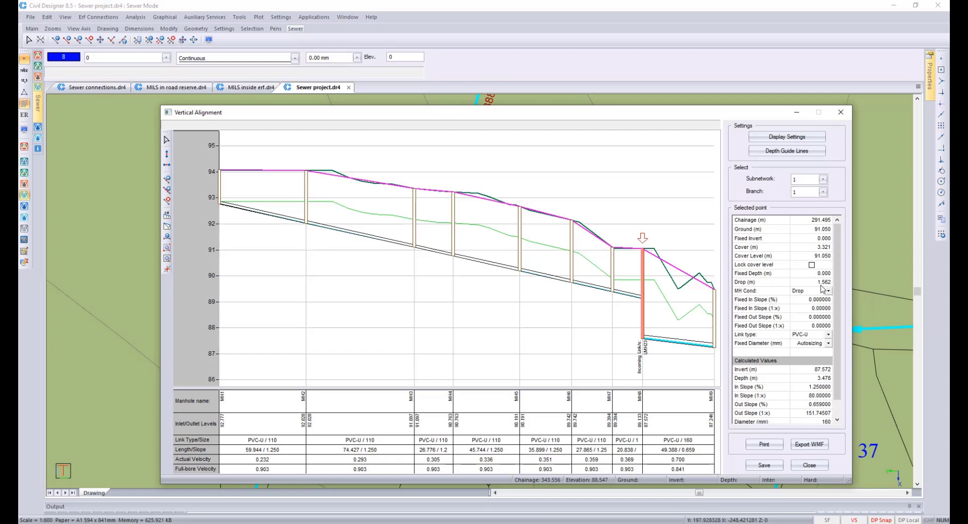
pyautogui.press('ctrl')
pyautogui.click(809, 467)
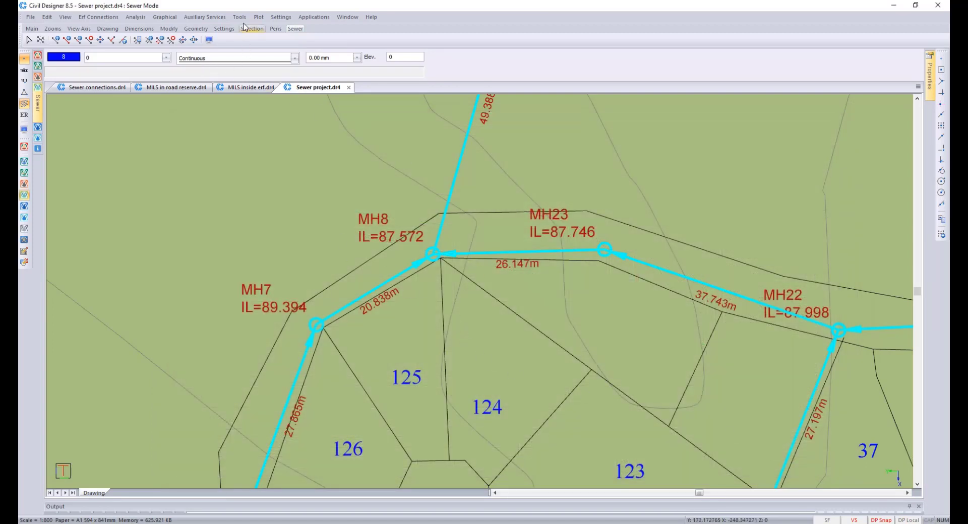
# Step: Set the minimum drop distance in the sewer design parameters to 0
pyautogui.click(45, 19)
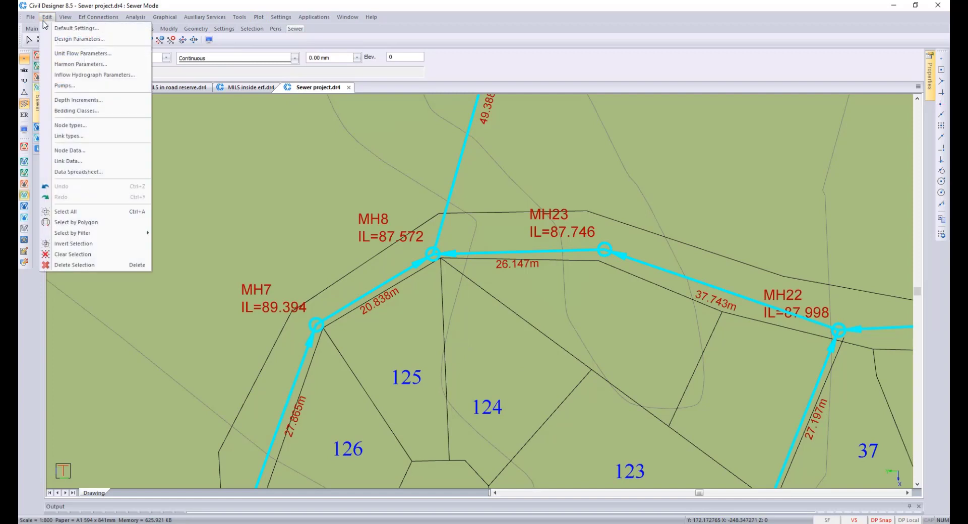
pyautogui.click(79, 40)
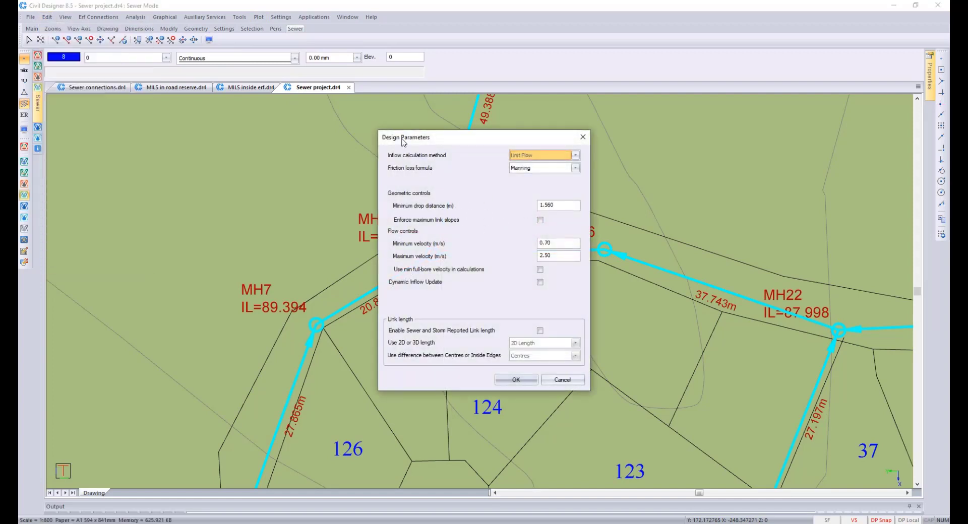
pyautogui.doubleClick(569, 205)
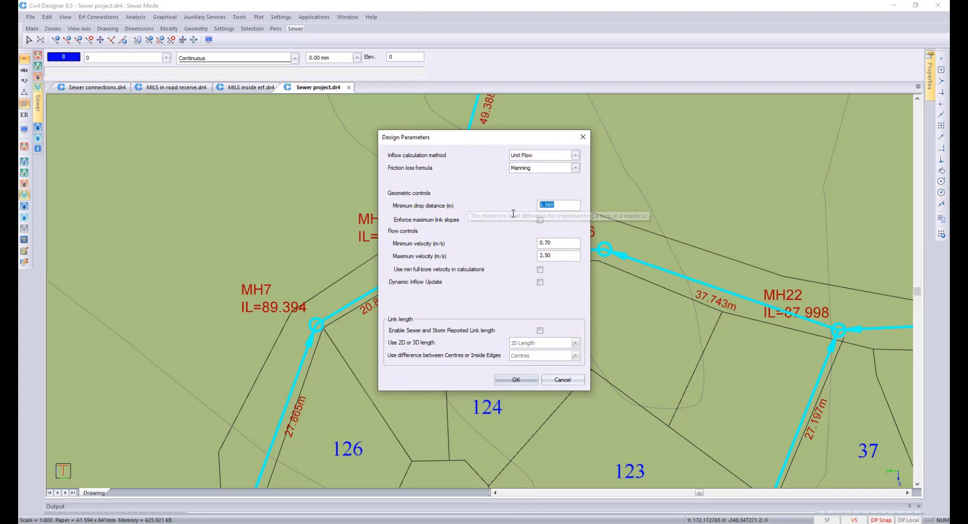
pyautogui.write('0')
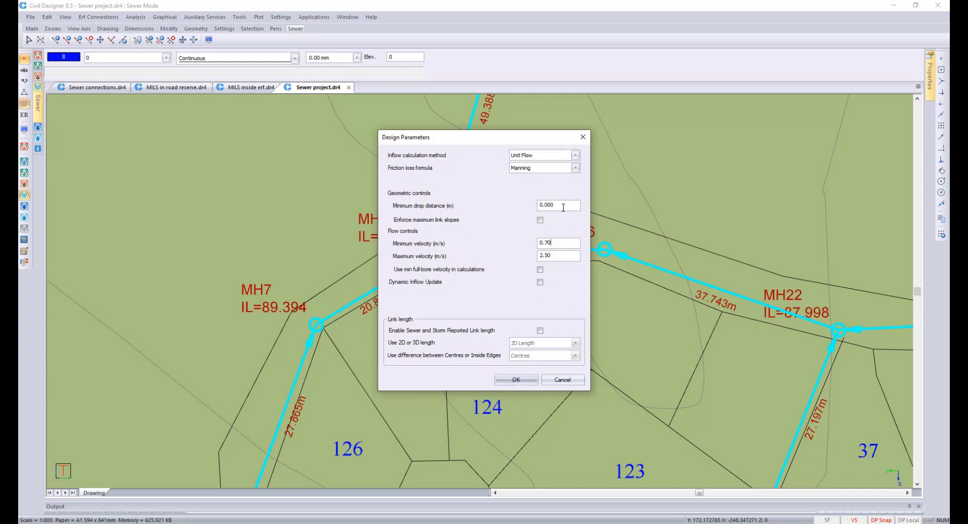
pyautogui.click(517, 382)
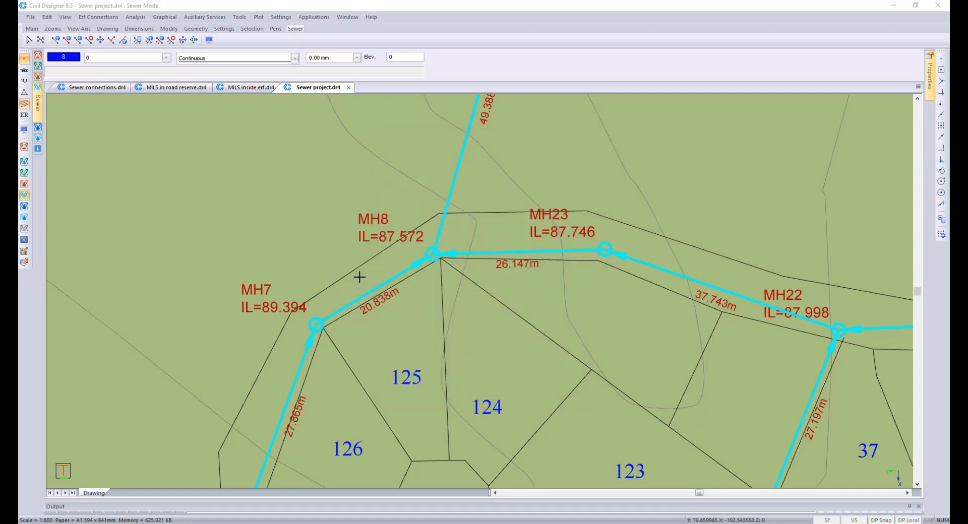
# Step: Review the maximum link slope enforcement option in the design parameters and the minimum and maximum slopes in the PVC-U link size table
pyautogui.click(46, 18)
pyautogui.click(76, 40)
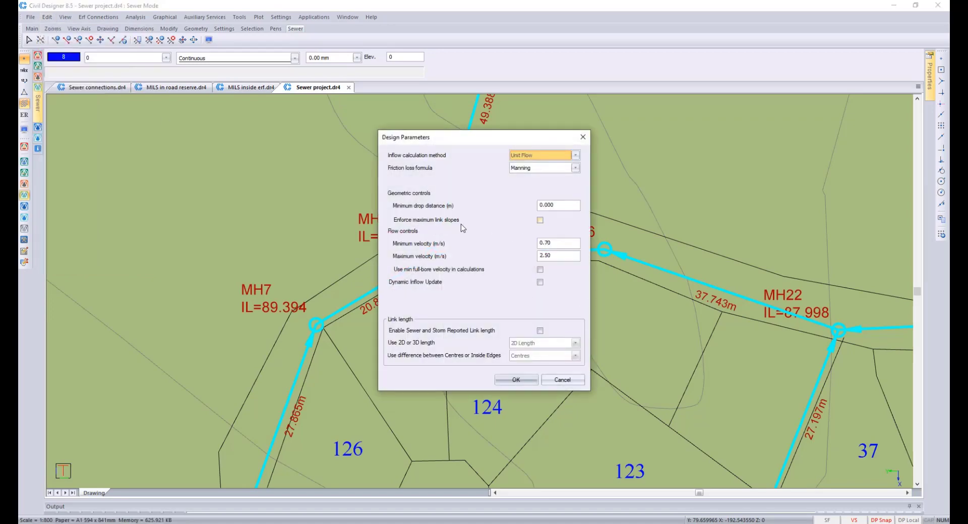
pyautogui.click(516, 380)
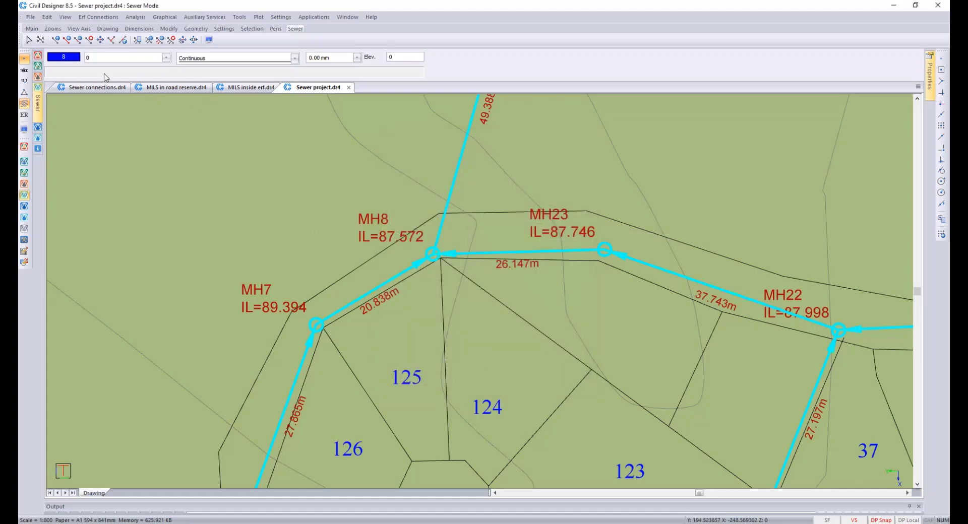
pyautogui.click(50, 17)
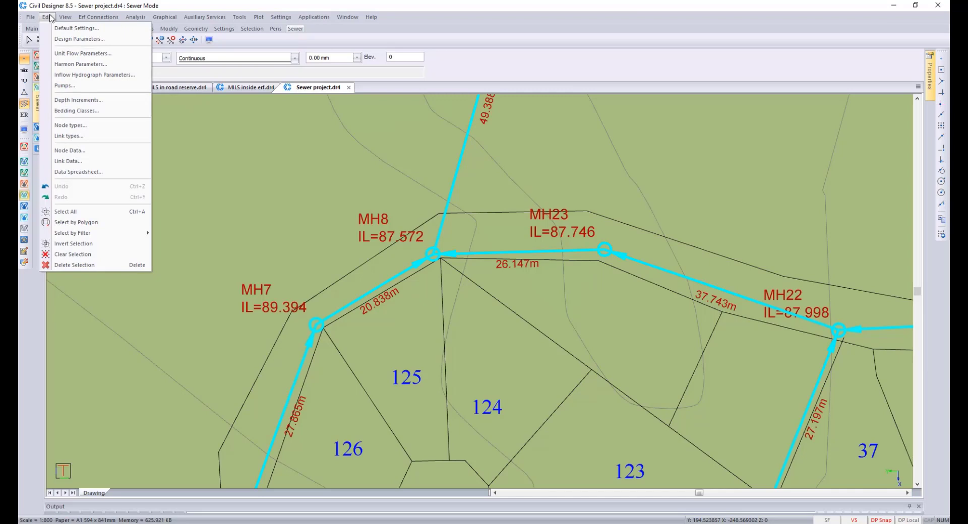
pyautogui.click(87, 137)
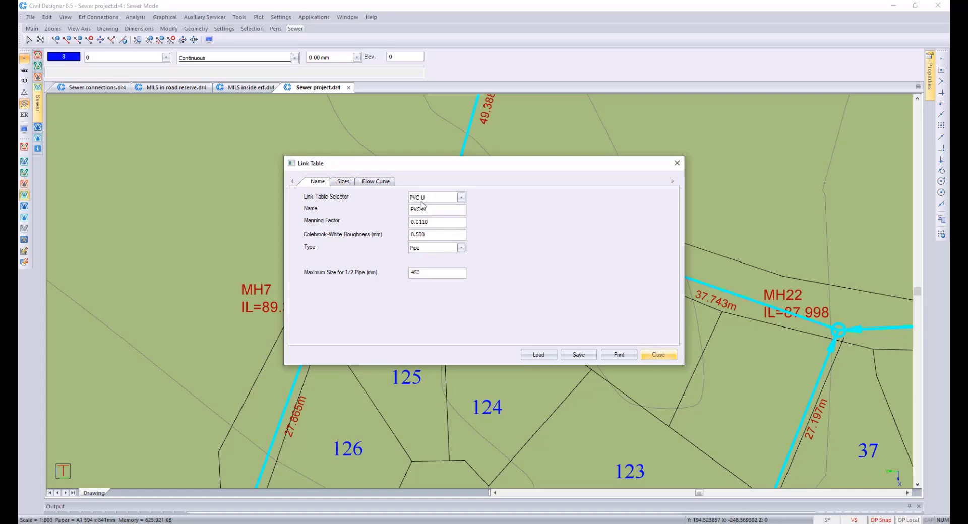
pyautogui.click(343, 182)
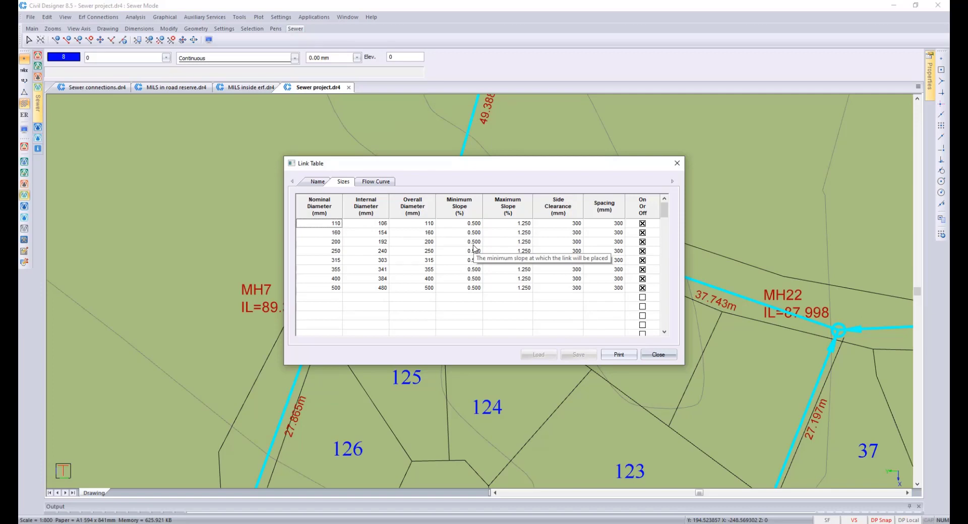
pyautogui.click(657, 355)
# Step: Open the vertical alignment, display branch 3 of subnetwork 1, and examine the link slopes meeting at manhole MH14
pyautogui.click(239, 18)
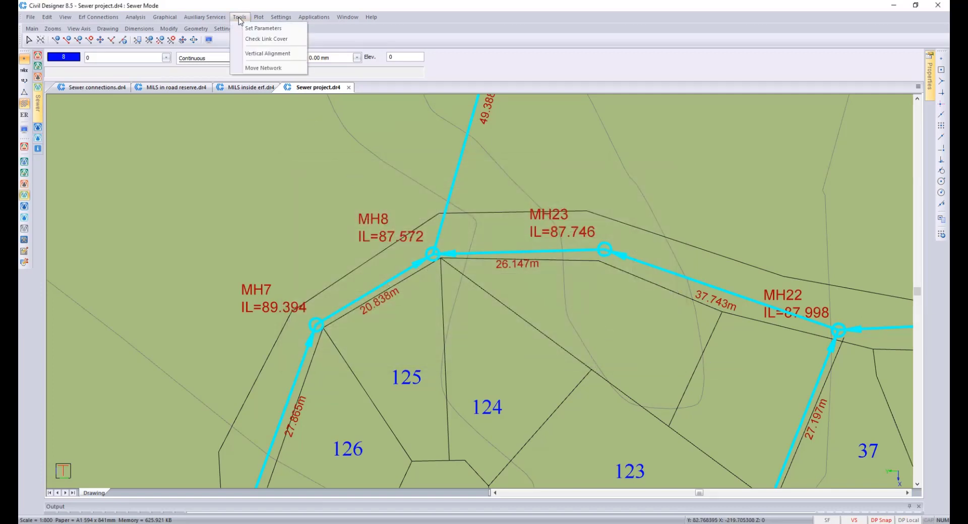
pyautogui.click(268, 54)
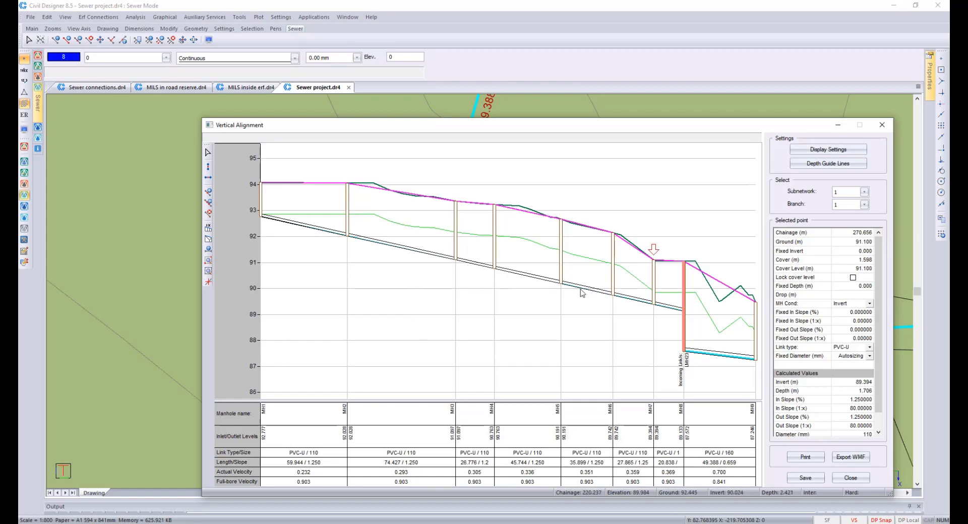
pyautogui.click(865, 205)
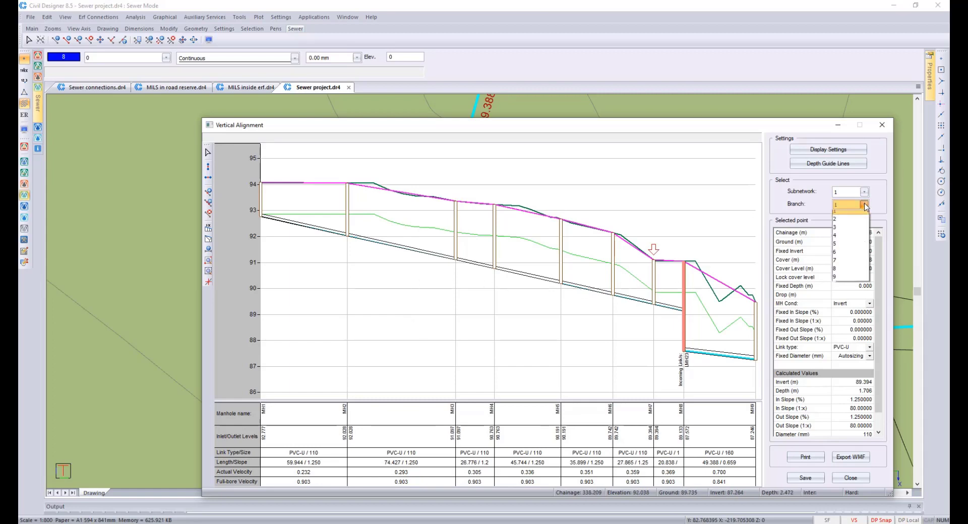
pyautogui.click(856, 231)
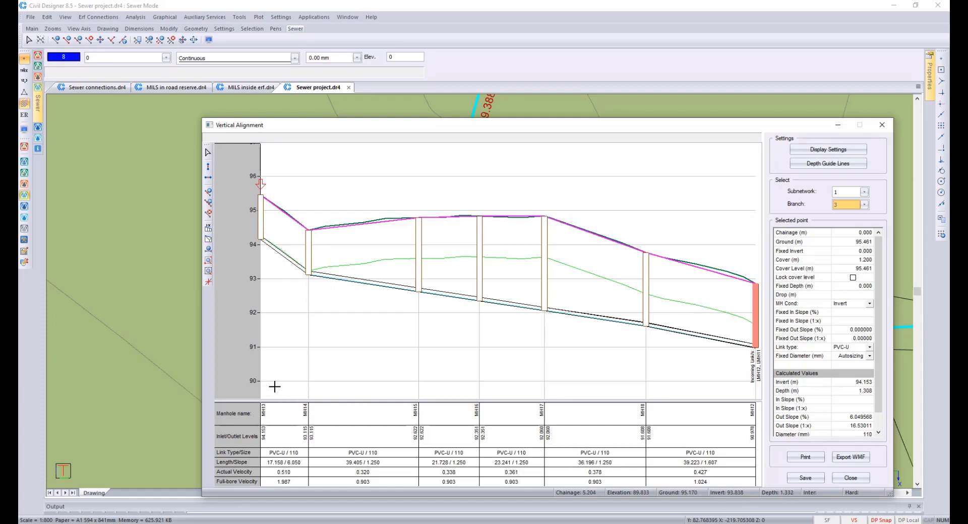
pyautogui.click(298, 271)
pyautogui.click(308, 277)
# Step: Check the minimum cover option in the long section's display settings and compare the minimum cover line with the pipe at MH14
pyautogui.click(829, 149)
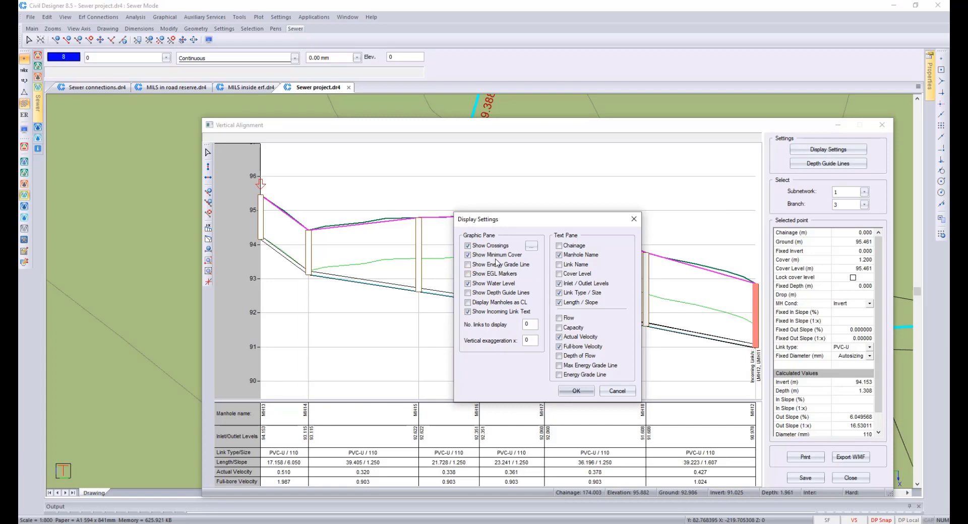
pyautogui.click(576, 391)
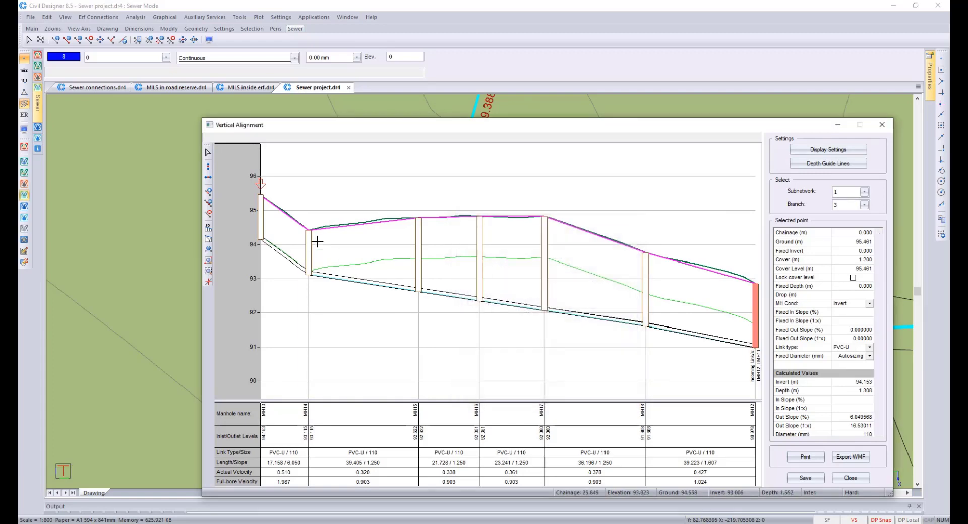
pyautogui.click(310, 275)
pyautogui.click(312, 275)
# Step: Display branch 4 in the long section and examine the links meeting at manhole MH27 up close
pyautogui.click(865, 204)
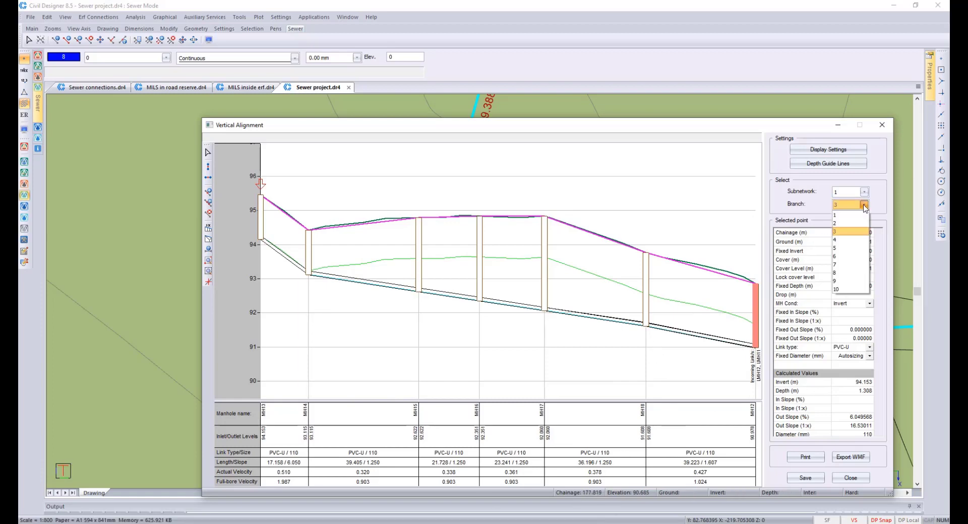
pyautogui.click(849, 235)
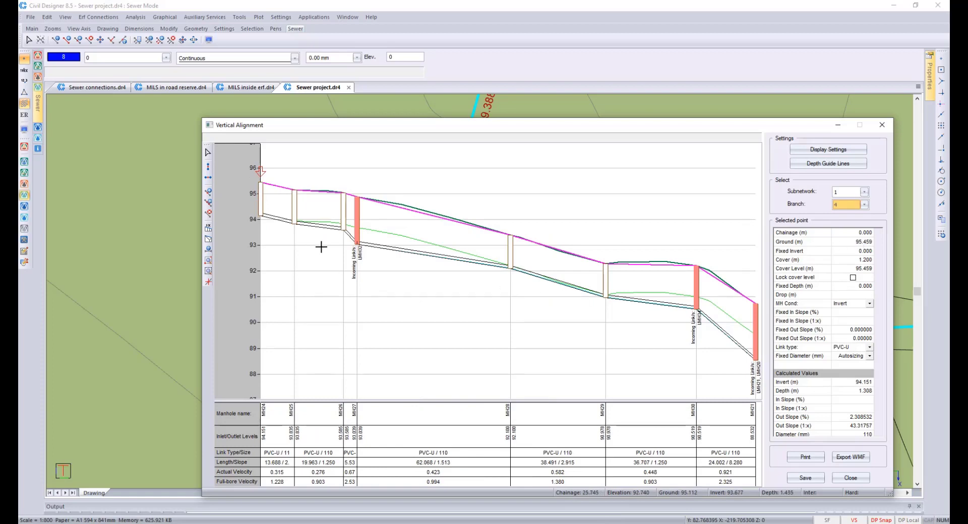
pyautogui.scroll(5, 341, 235)
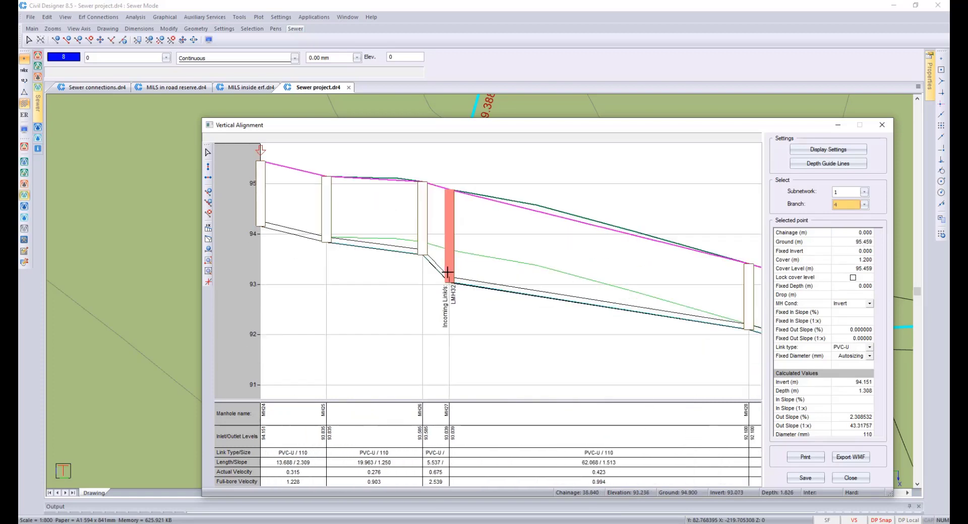
pyautogui.moveTo(486, 272); pyautogui.dragTo(487, 286, button='middle')
pyautogui.press('ctrl')
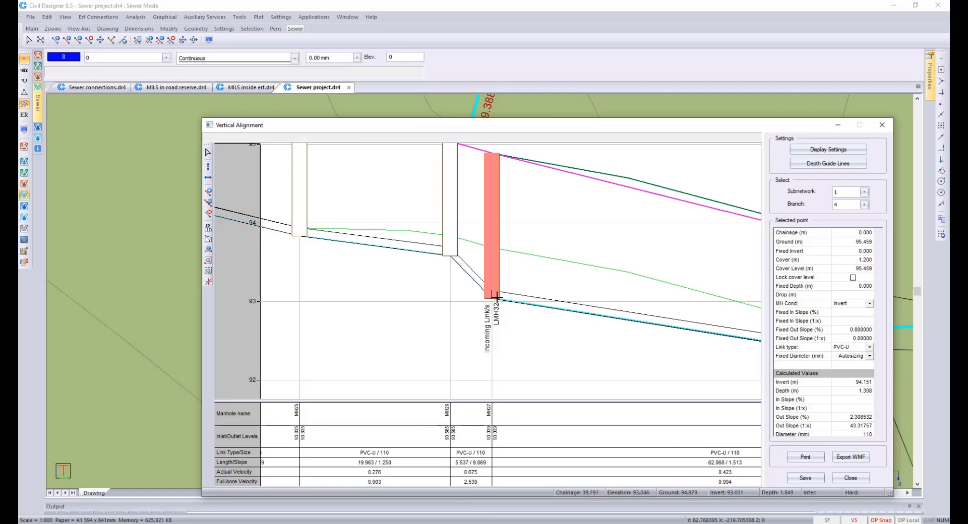
pyautogui.scroll(-1, 510, 296)
pyautogui.scroll(-4, 490, 271)
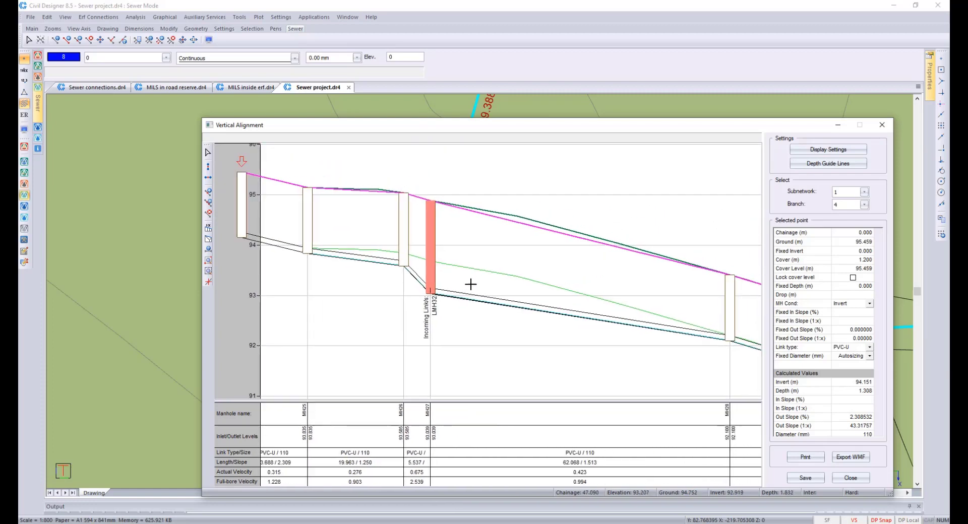
pyautogui.scroll(-4, 429, 283)
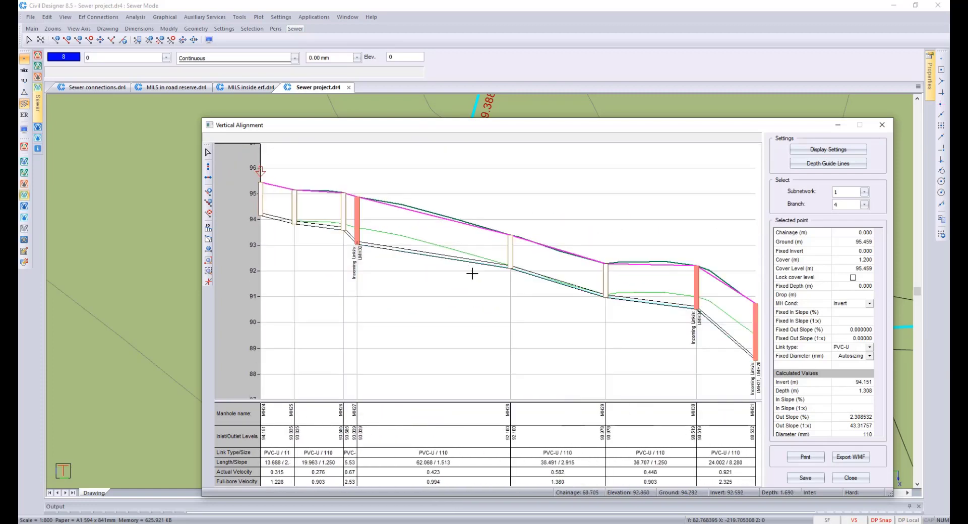
# Step: Compare the pipe level and minimum cover at manholes MH27 and MH28 along the branch 4 long section
pyautogui.scroll(4, 351, 257)
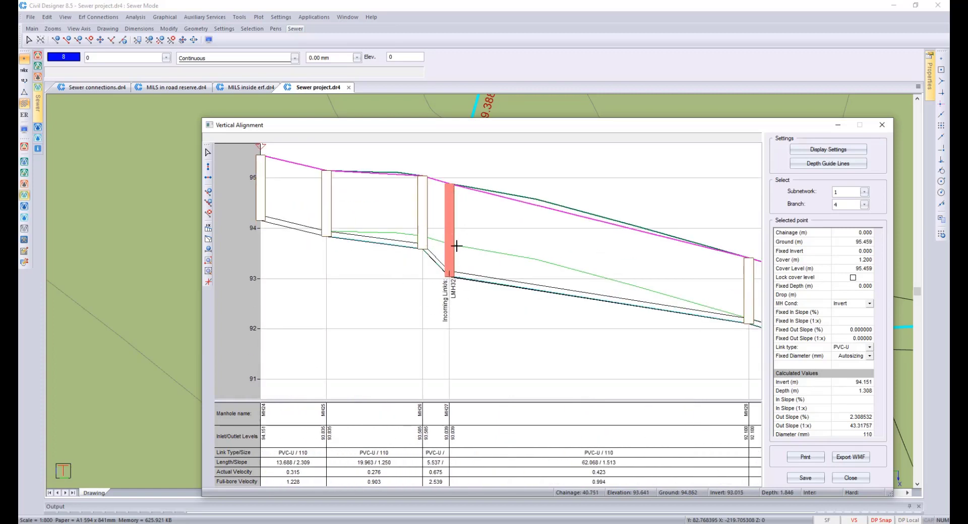
pyautogui.click(449, 276)
pyautogui.scroll(-1, 458, 279)
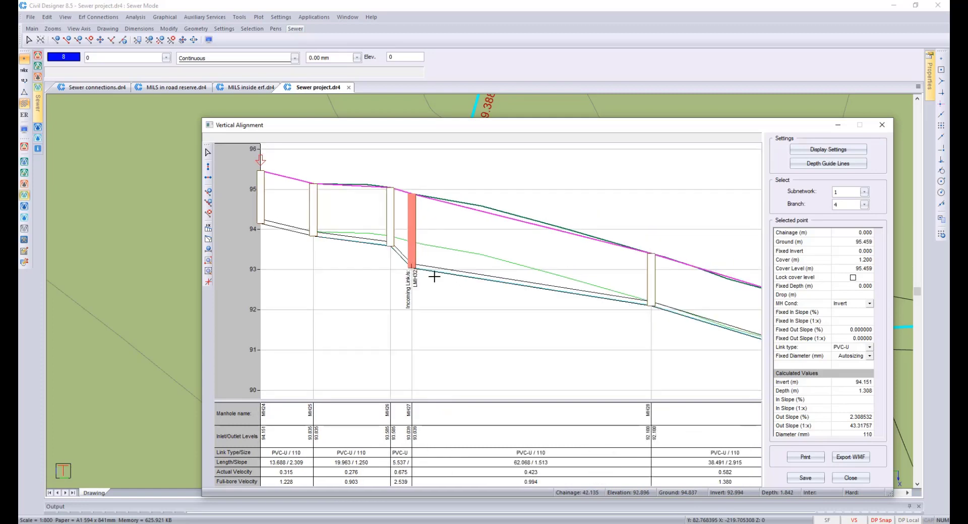
pyautogui.moveTo(553, 290); pyautogui.dragTo(503, 299, button='middle')
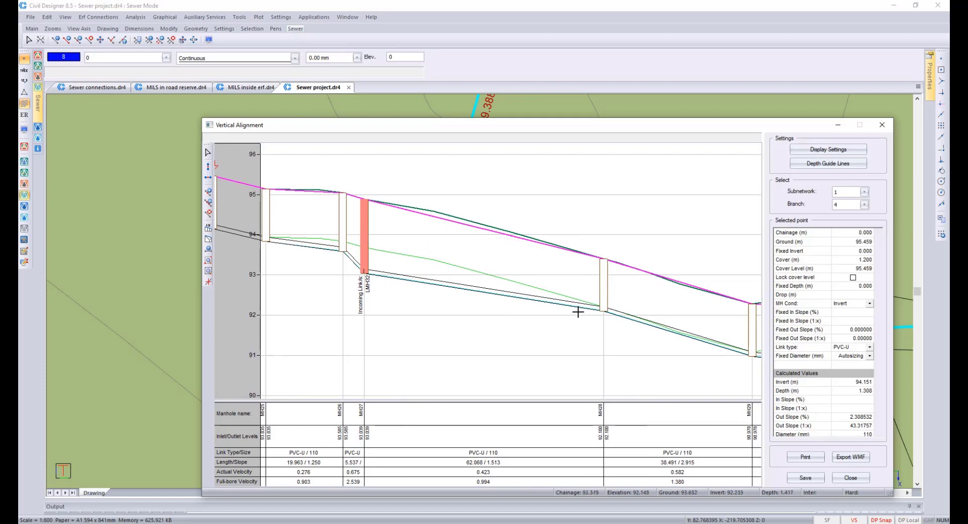
pyautogui.click(602, 313)
pyautogui.click(605, 313)
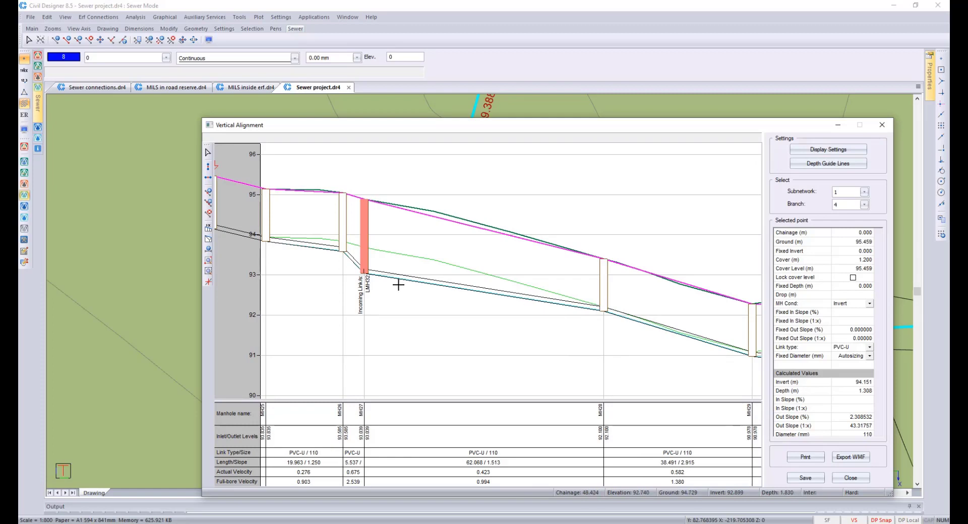
pyautogui.click(372, 274)
pyautogui.click(367, 271)
pyautogui.click(607, 314)
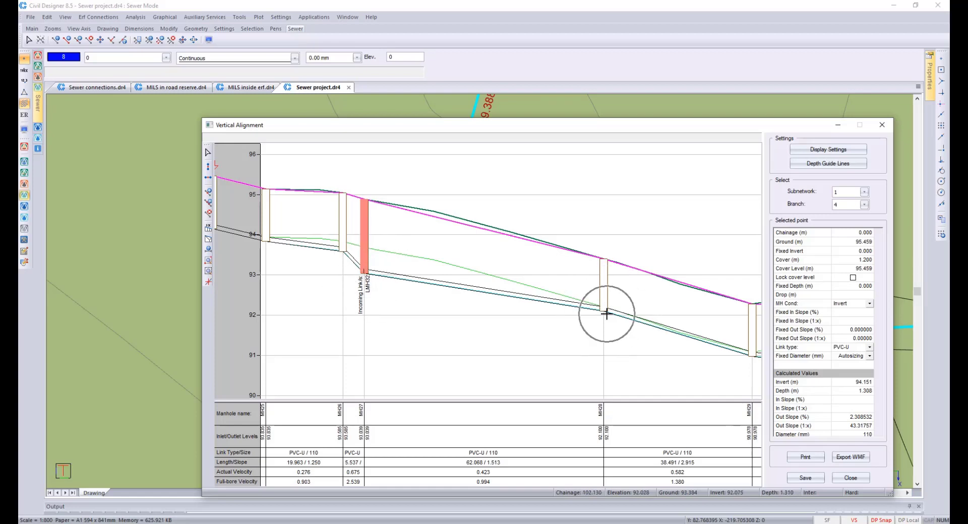
# Step: Return the long section to branch 1 and examine the drop at manhole MH8 up close
pyautogui.click(864, 205)
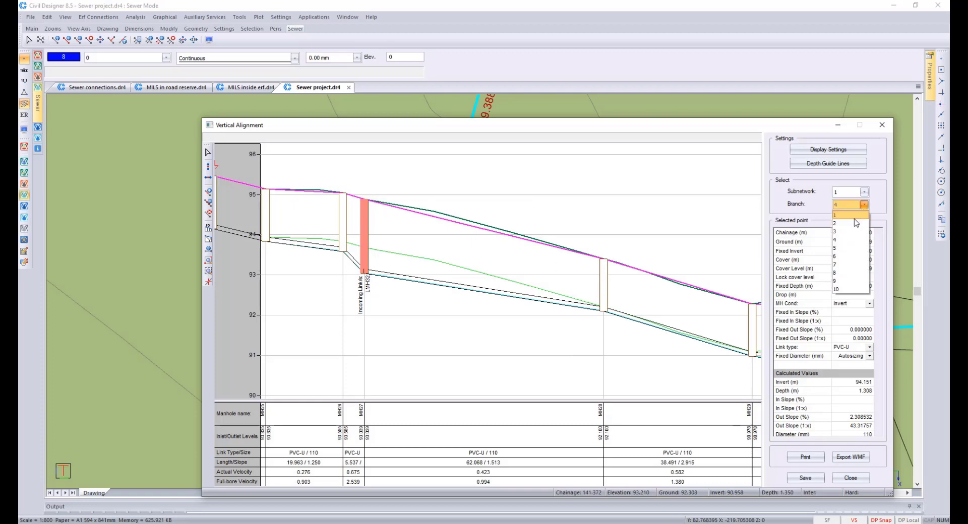
pyautogui.click(847, 212)
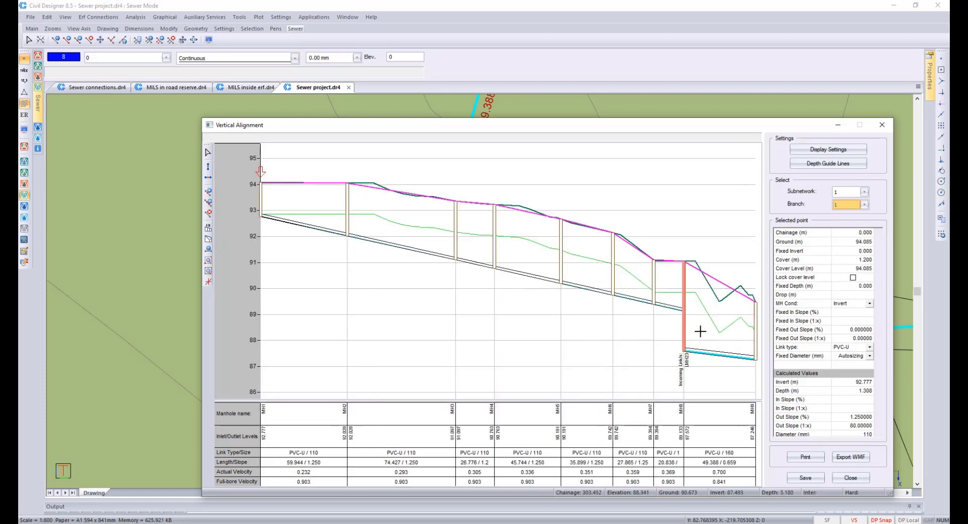
pyautogui.moveTo(701, 331); pyautogui.dragTo(616, 285, button='middle')
pyautogui.scroll(1, 615, 298)
pyautogui.scroll(1, 457, 255)
pyautogui.moveTo(458, 237); pyautogui.dragTo(486, 270, button='middle')
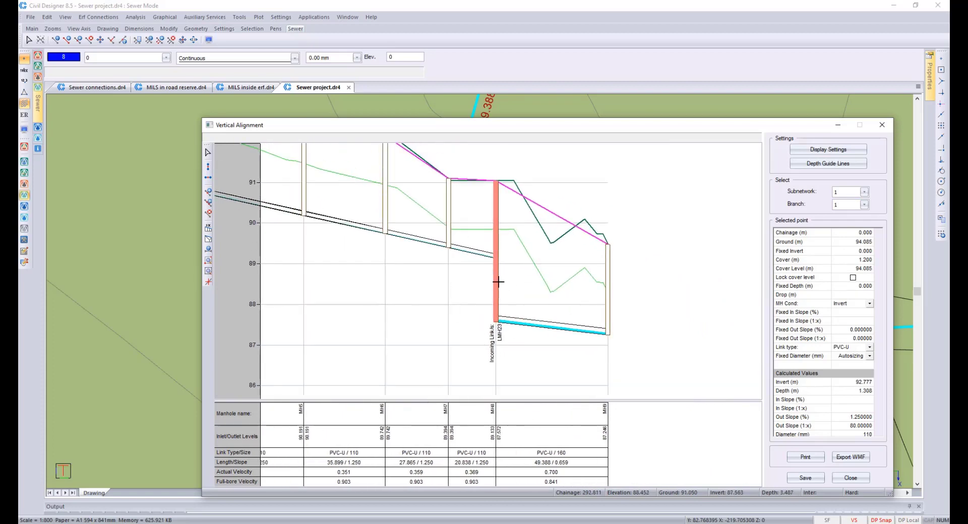
pyautogui.moveTo(498, 272); pyautogui.dragTo(507, 279, button='middle')
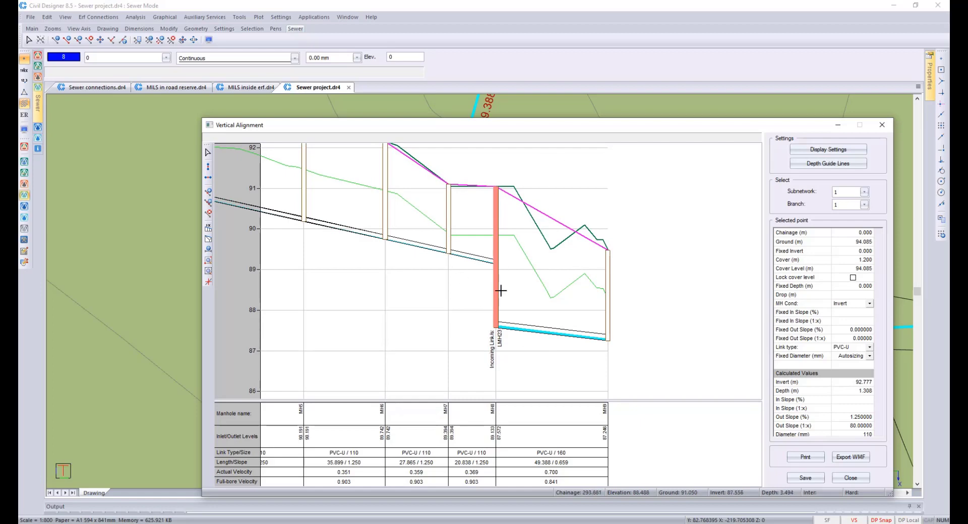
# Step: Move the long section aside to inspect the links meeting at MH8 in plan, and bring it back showing the whole branch
pyautogui.moveTo(472, 132); pyautogui.dragTo(850, 284)
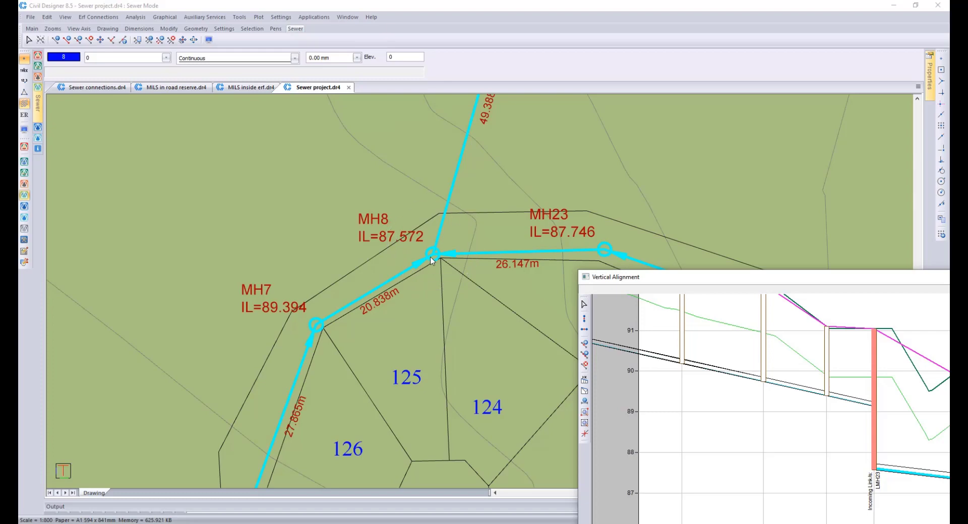
pyautogui.moveTo(677, 281); pyautogui.dragTo(242, 121)
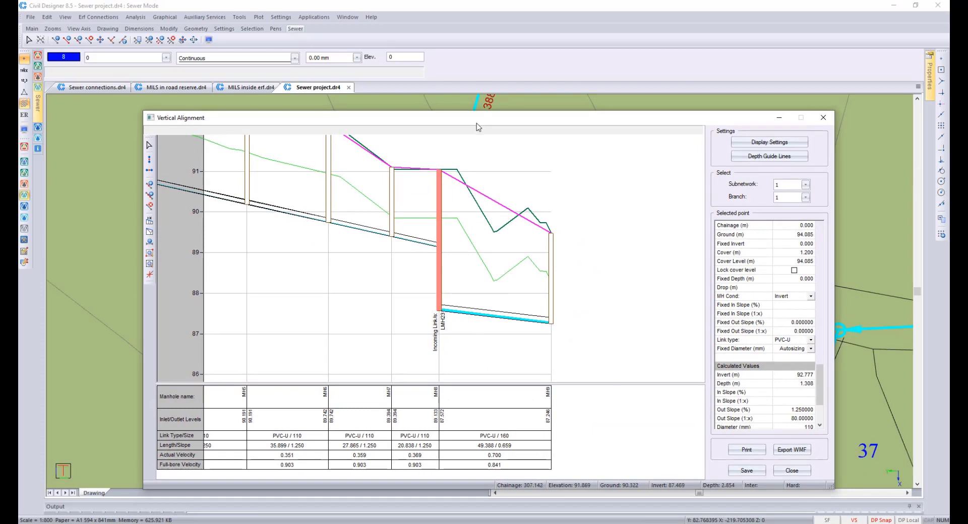
pyautogui.moveTo(480, 122); pyautogui.dragTo(492, 123)
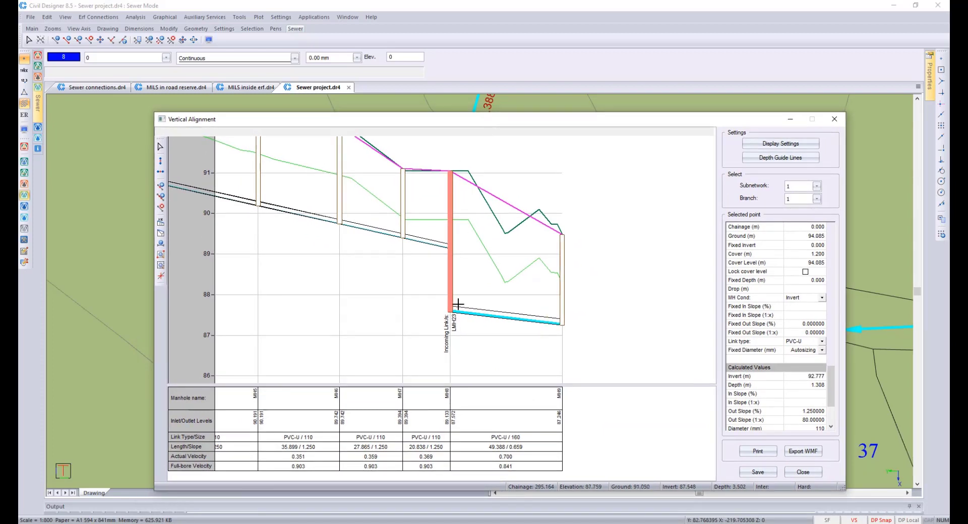
pyautogui.scroll(-1, 404, 230)
pyautogui.scroll(-3, 551, 302)
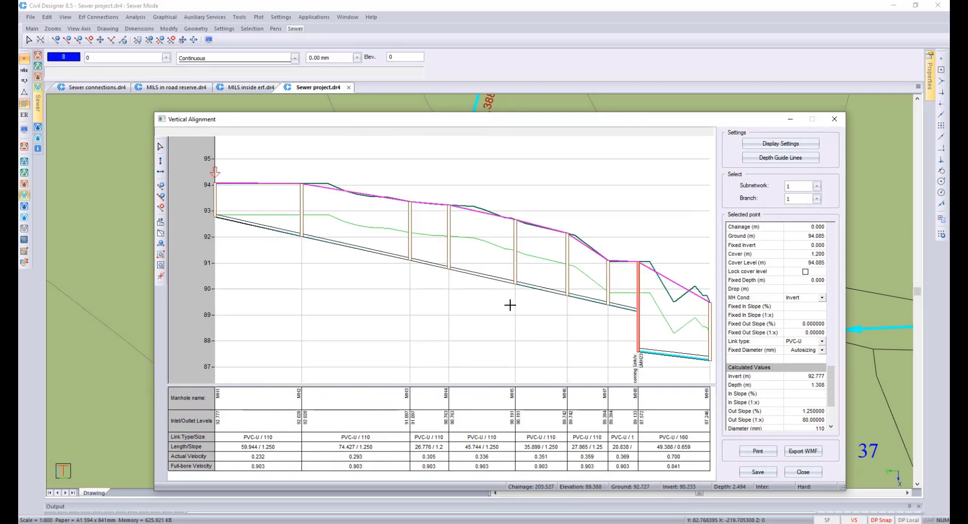
# Step: Display branch 4 in the long section to review its link slopes and manhole levels, and close the long section
pyautogui.click(816, 199)
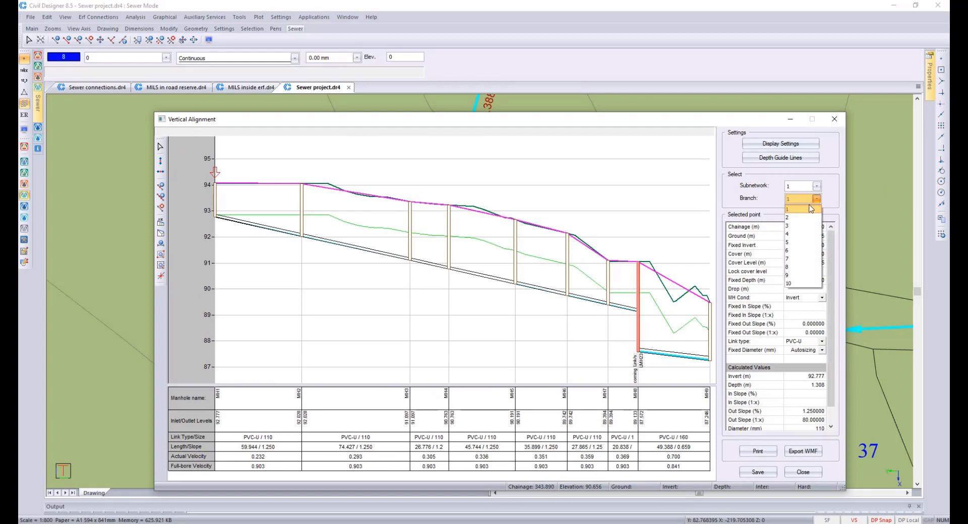
pyautogui.click(801, 235)
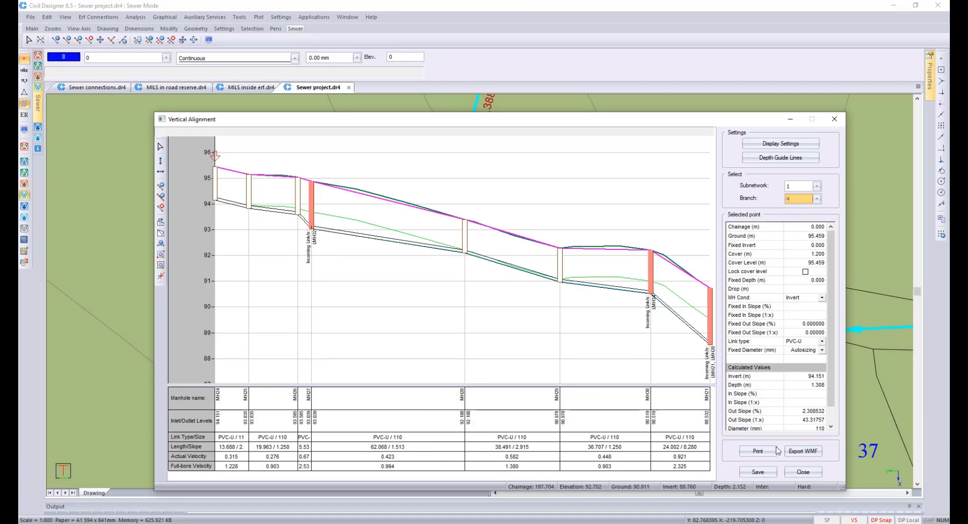
pyautogui.click(799, 471)
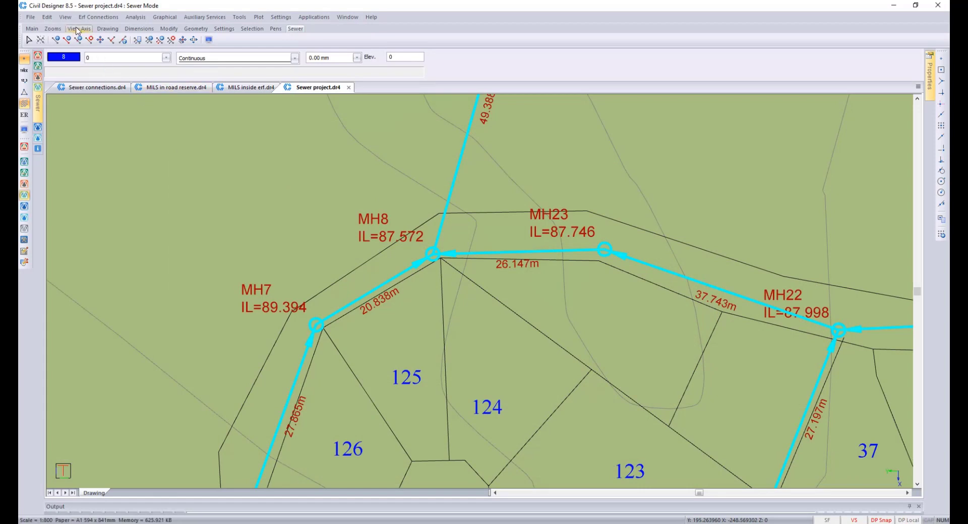
# Step: Enable Enforce maximum link slopes in the design parameters, accepting the change of the upstream manhole condition to Drop
pyautogui.click(47, 17)
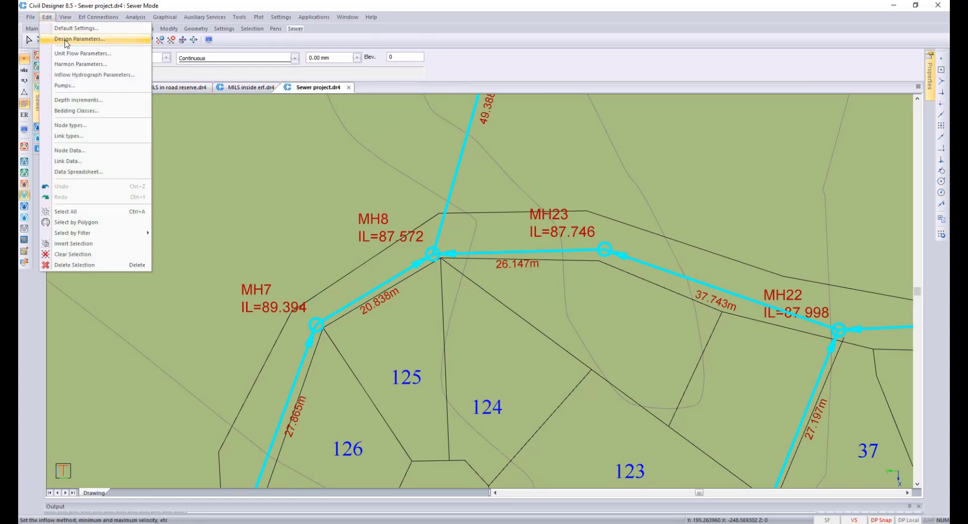
pyautogui.click(66, 41)
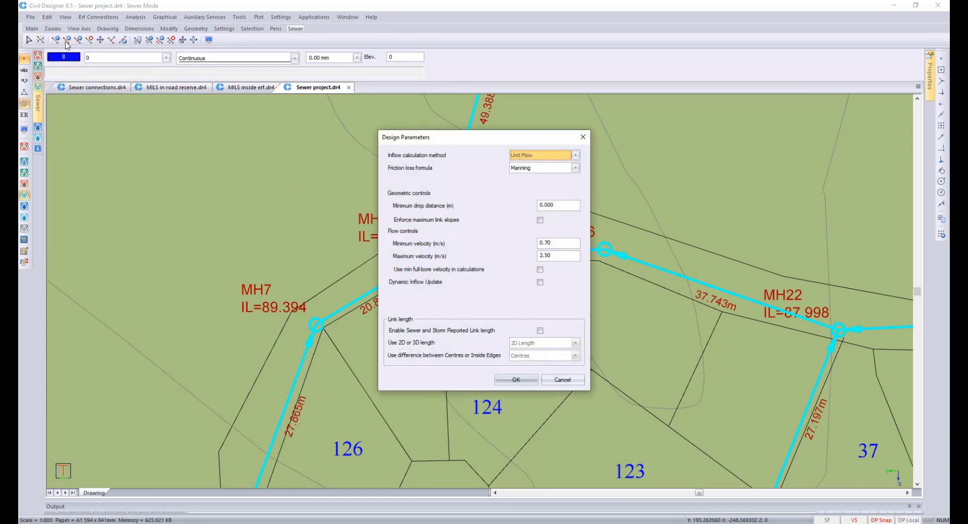
pyautogui.click(540, 220)
pyautogui.moveTo(469, 219); pyautogui.dragTo(444, 250)
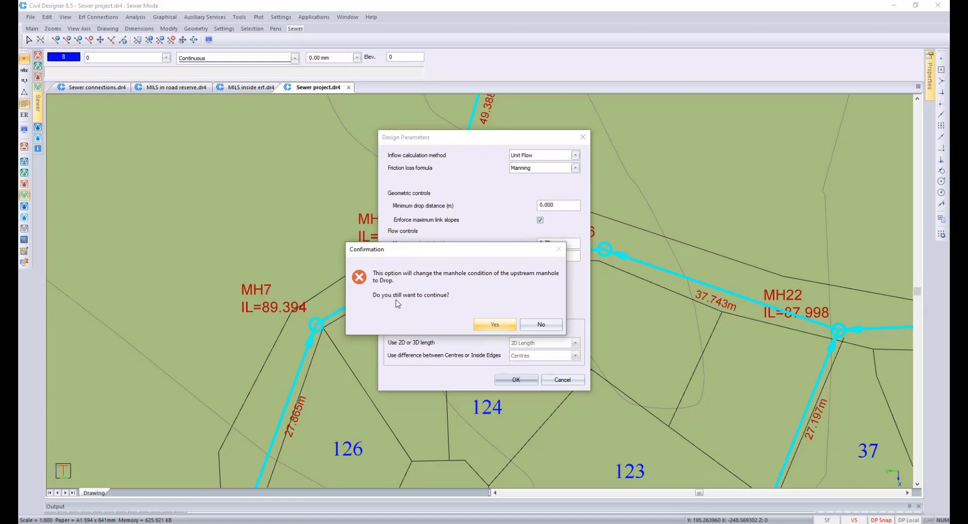
pyautogui.click(494, 326)
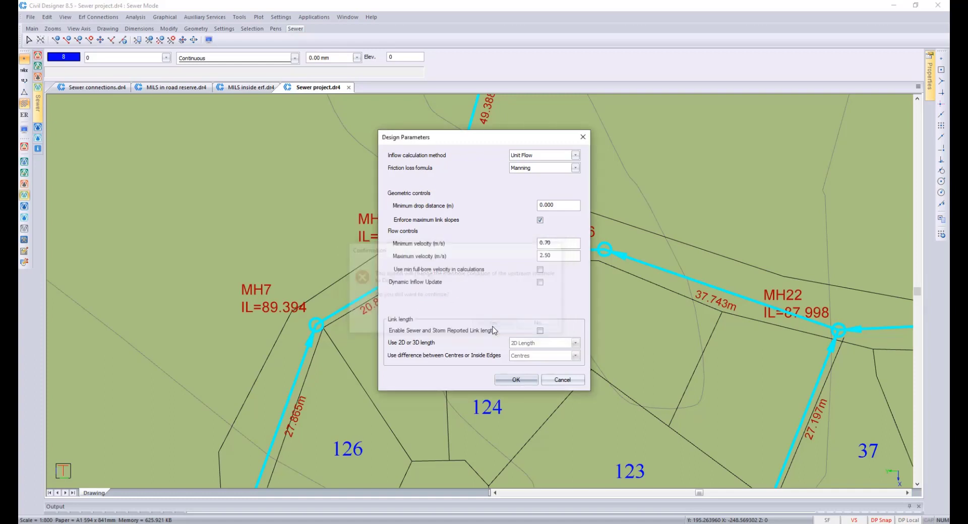
pyautogui.click(515, 380)
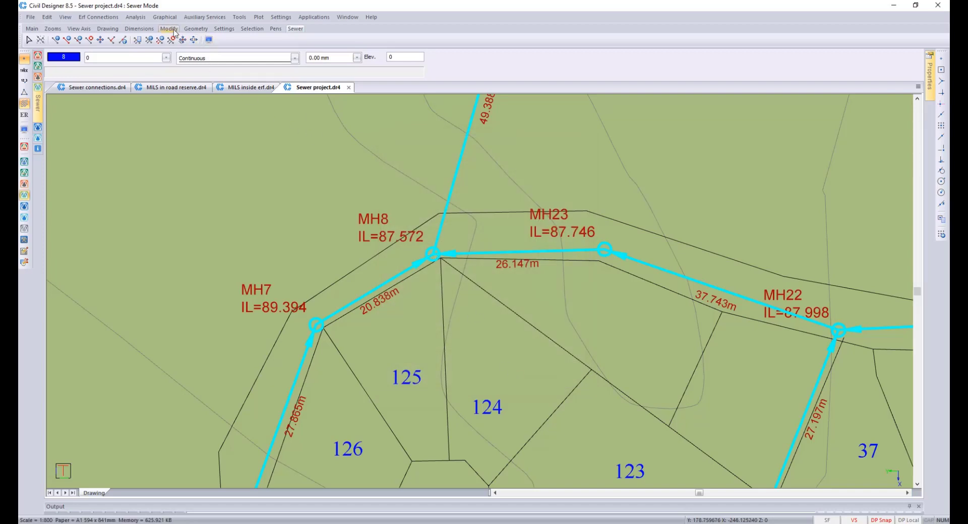
# Step: Run the network analysis with the Average Dry Weather Flow inflow type and close the sewer results
pyautogui.click(135, 17)
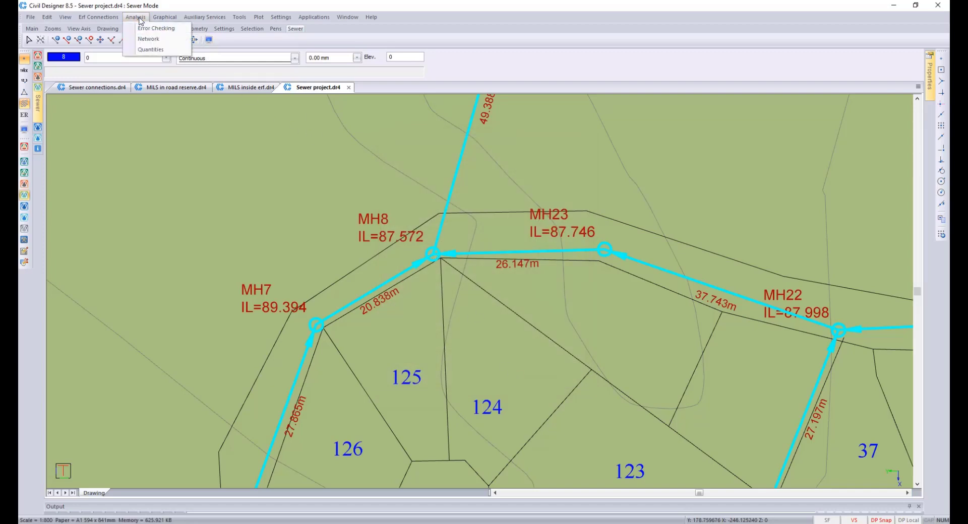
pyautogui.click(150, 46)
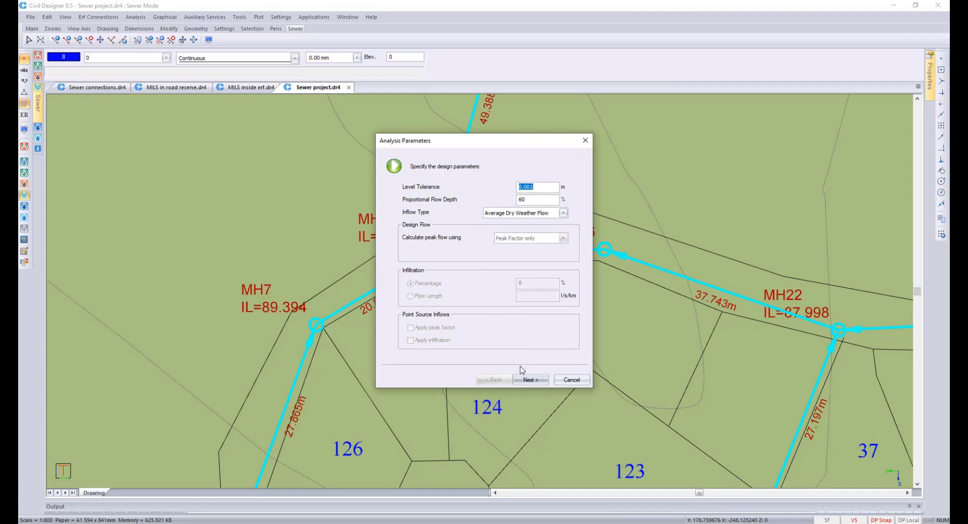
pyautogui.click(526, 379)
pyautogui.click(526, 378)
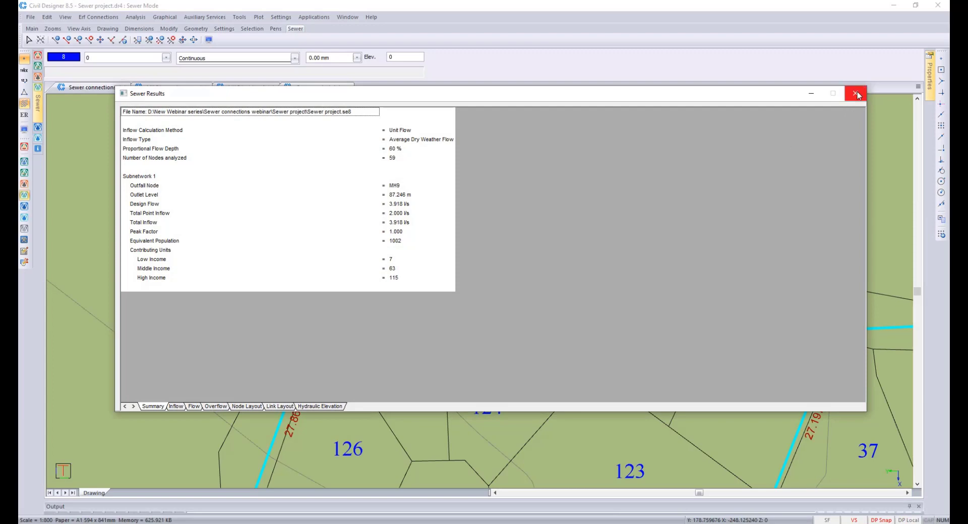
pyautogui.click(856, 94)
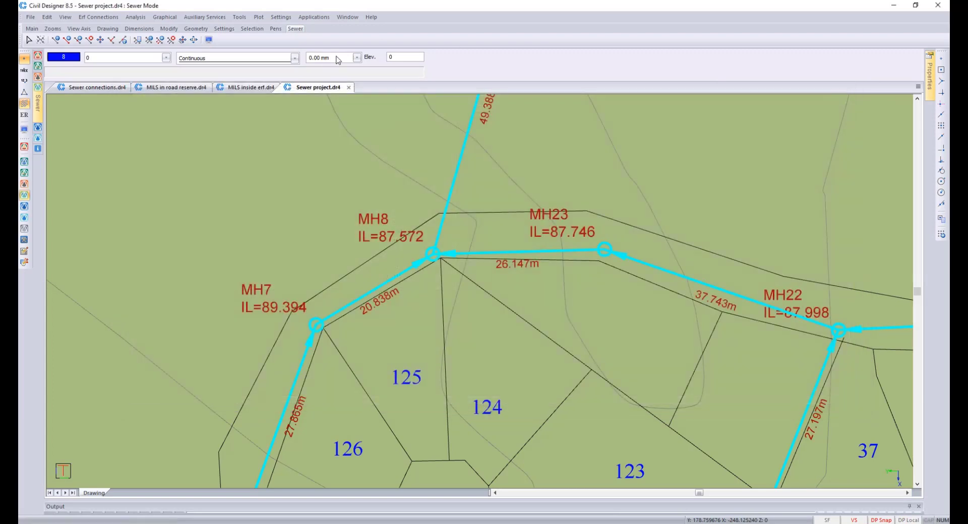
# Step: Open the vertical alignment and step through the long sections from branch 1 to branch 4
pyautogui.click(240, 17)
pyautogui.click(258, 54)
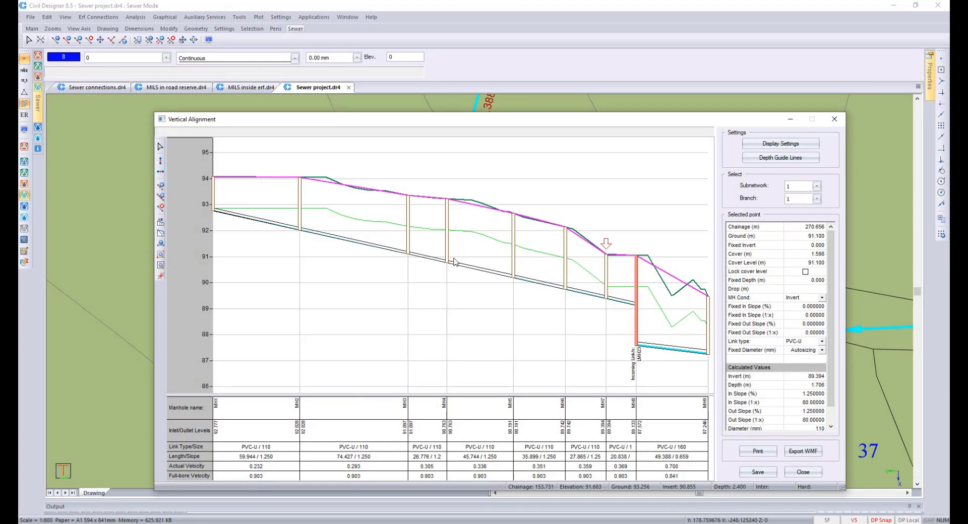
pyautogui.scroll(-1, 805, 200)
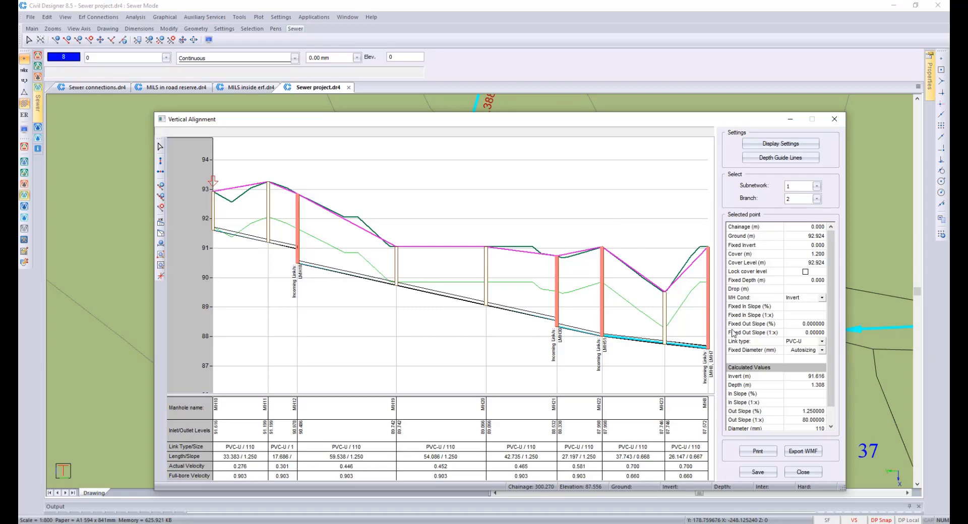
pyautogui.scroll(-1, 798, 201)
pyautogui.scroll(1, 798, 198)
pyautogui.scroll(-1, 798, 199)
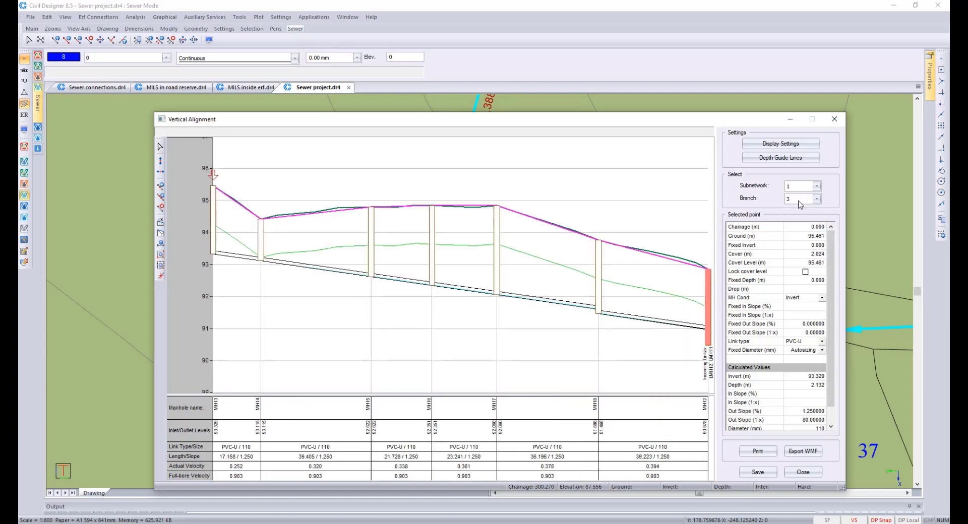
pyautogui.scroll(-1, 799, 201)
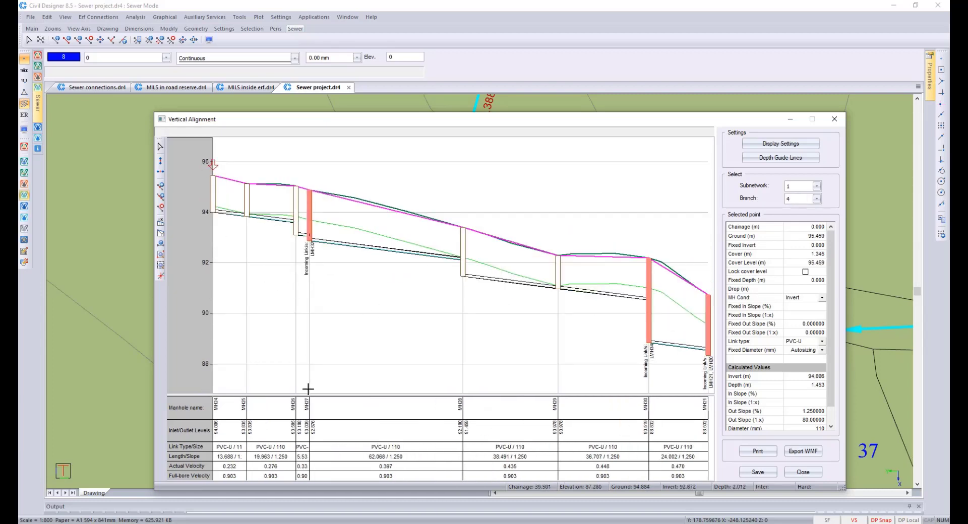
# Step: Examine the drops around manholes MH26 to MH28 on branch 4 up close, and close the long section
pyautogui.scroll(1, 237, 226)
pyautogui.scroll(2, 237, 226)
pyautogui.moveTo(276, 317); pyautogui.dragTo(330, 275, button='middle')
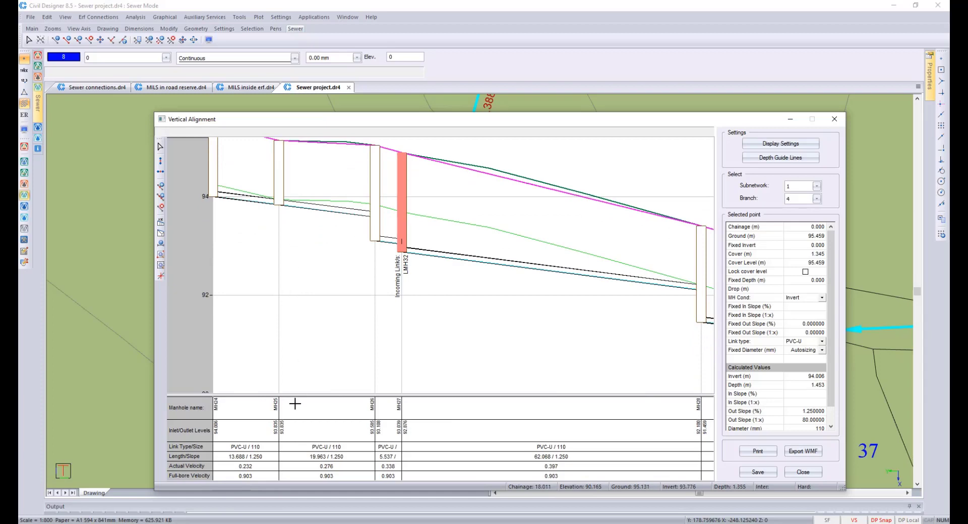
pyautogui.scroll(-3, 550, 323)
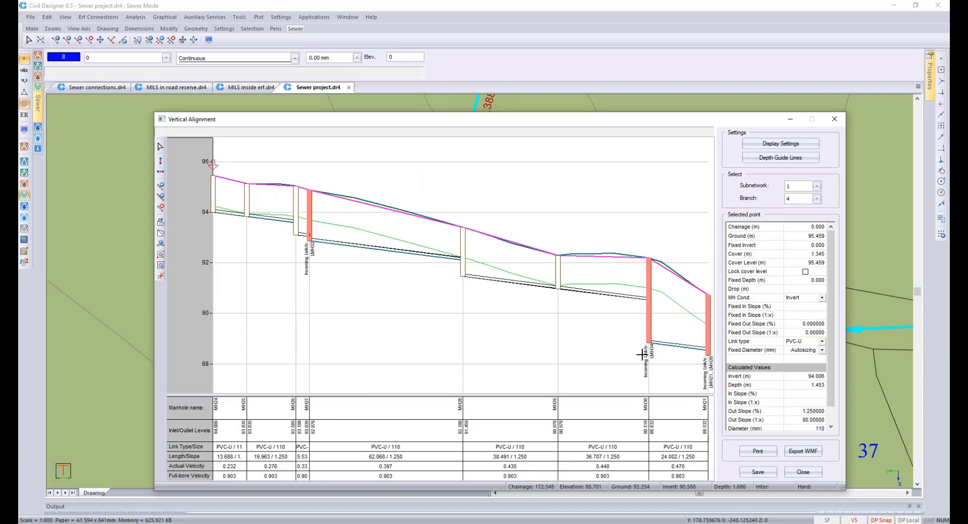
pyautogui.click(801, 474)
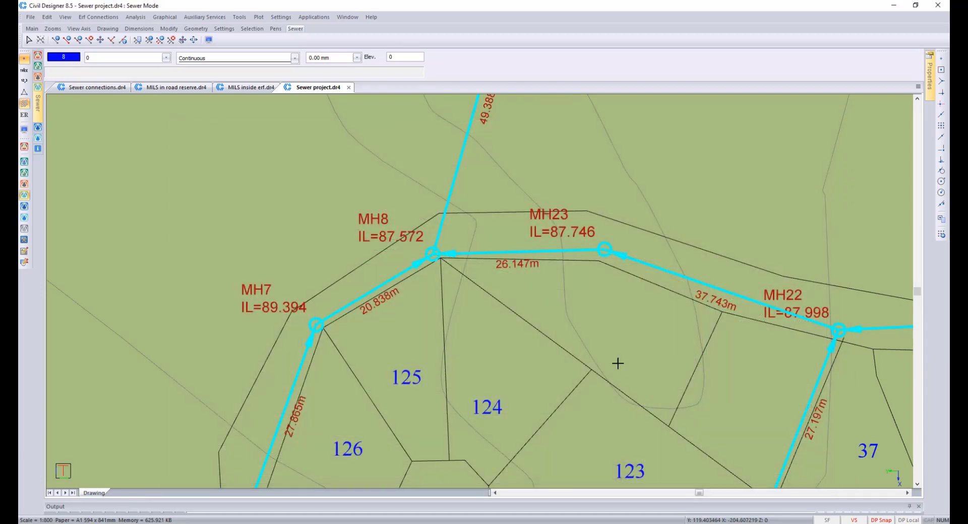
# Step: Review the geometric and flow controls in the design parameters and accept them without changes
pyautogui.click(46, 17)
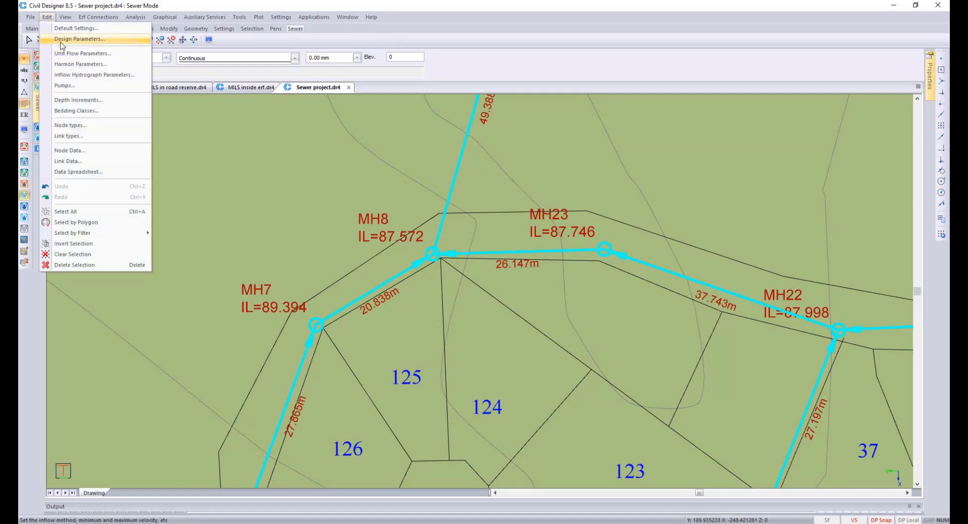
pyautogui.click(70, 43)
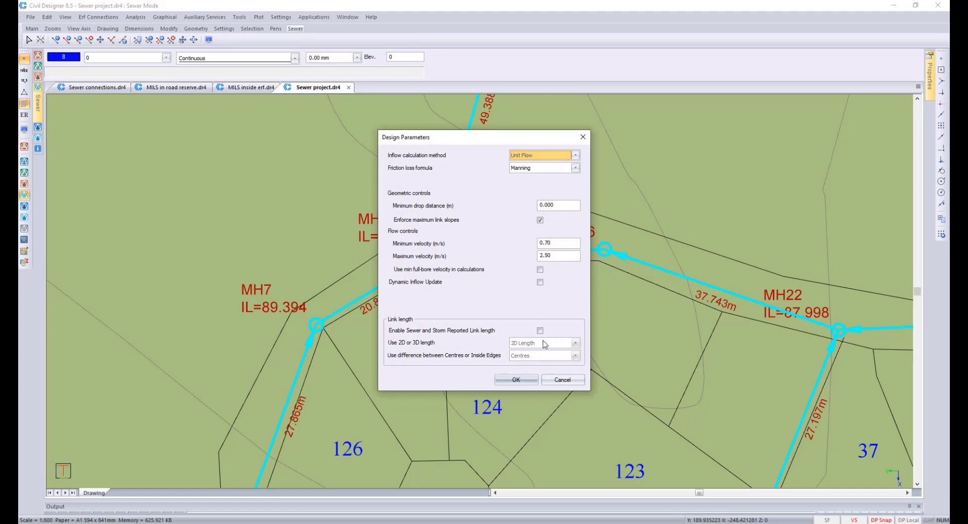
pyautogui.click(523, 382)
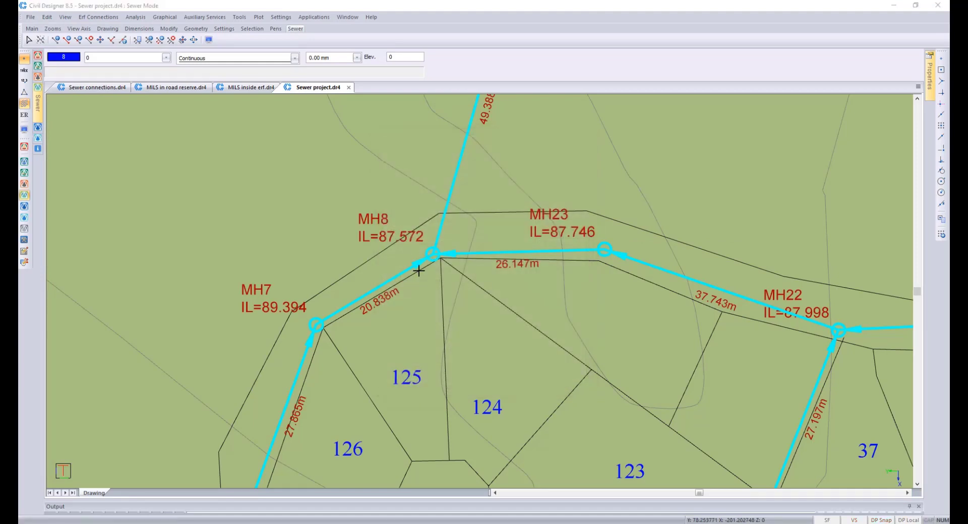
# Step: Examine the link length and slope values along branch 1 in the vertical alignment, and close it
pyautogui.click(240, 18)
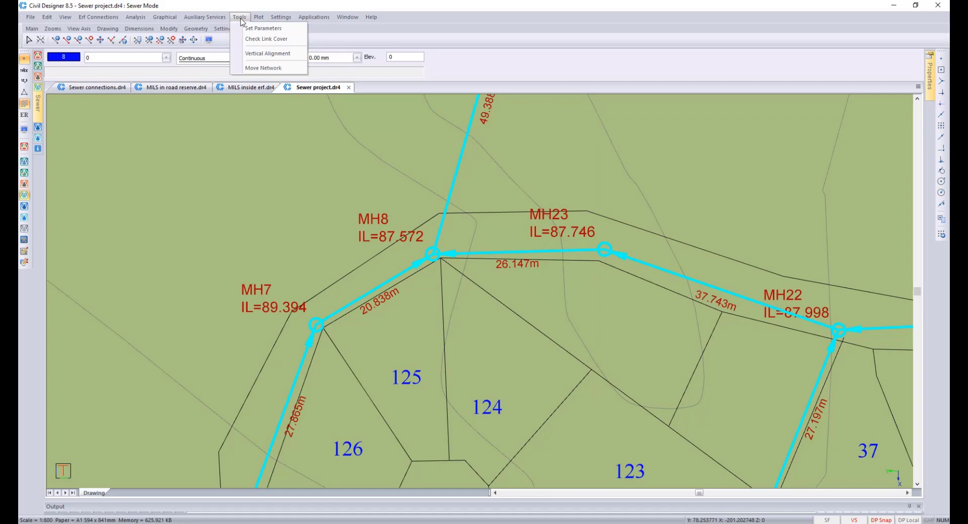
pyautogui.click(272, 54)
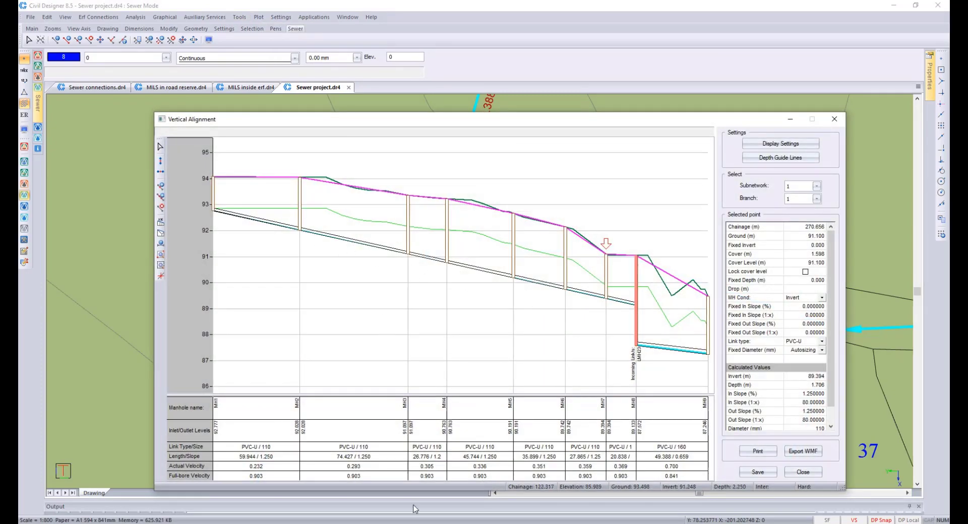
pyautogui.click(366, 458)
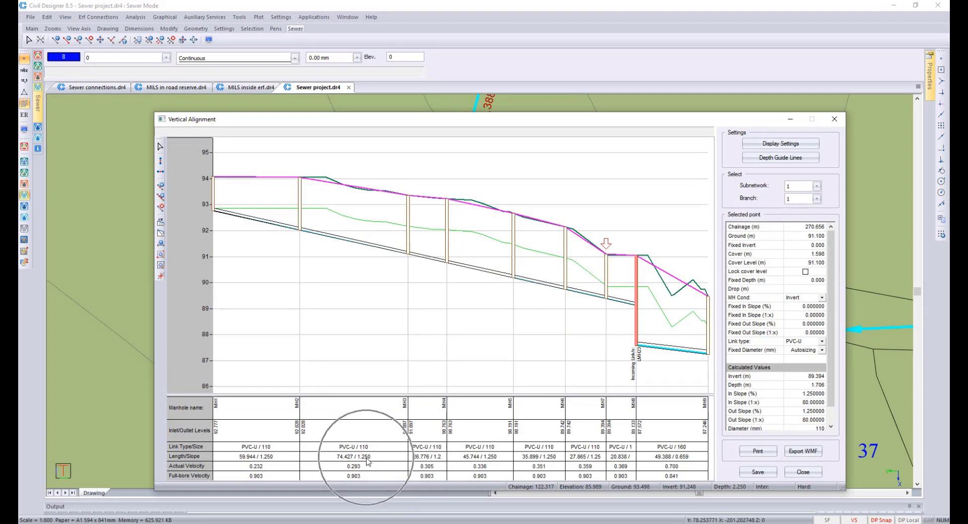
pyautogui.click(802, 473)
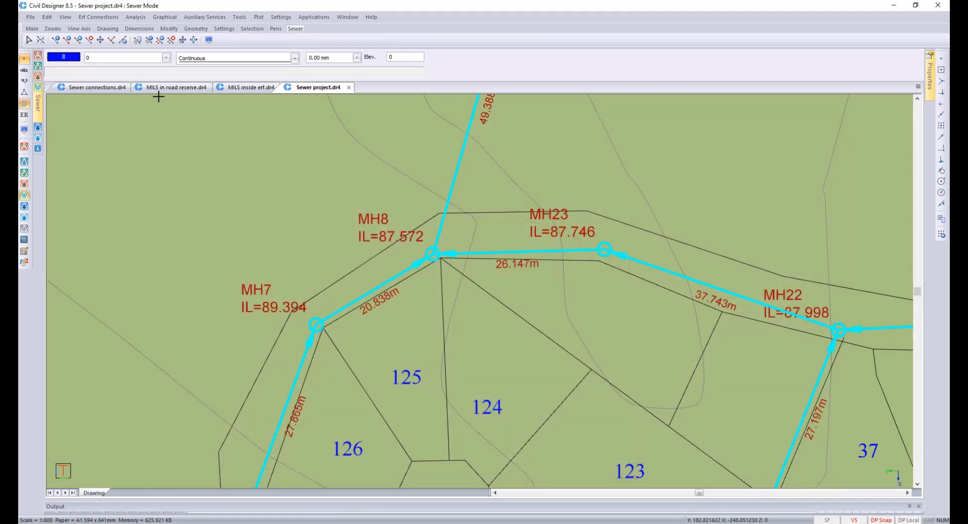
# Step: Examine the slope and drop step of each link in the Link Layout results, and close the results
pyautogui.click(65, 18)
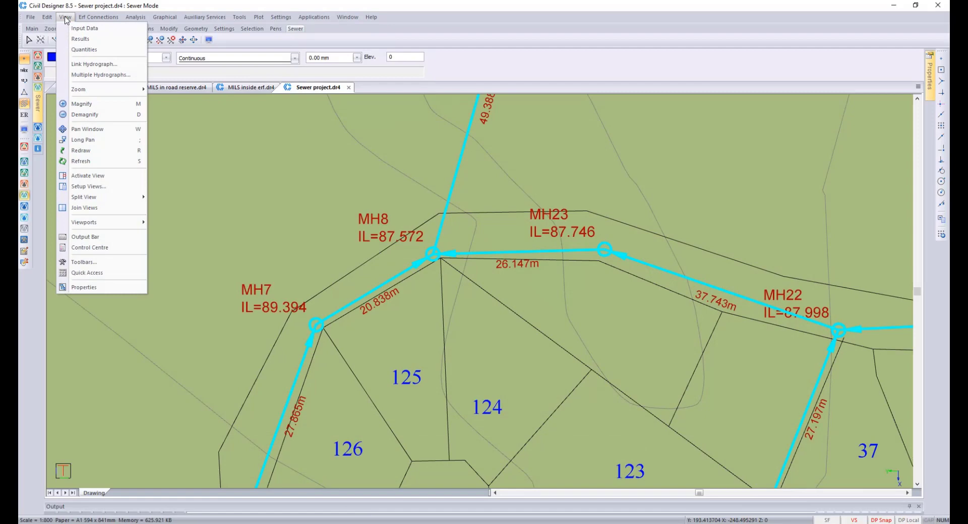
pyautogui.click(80, 39)
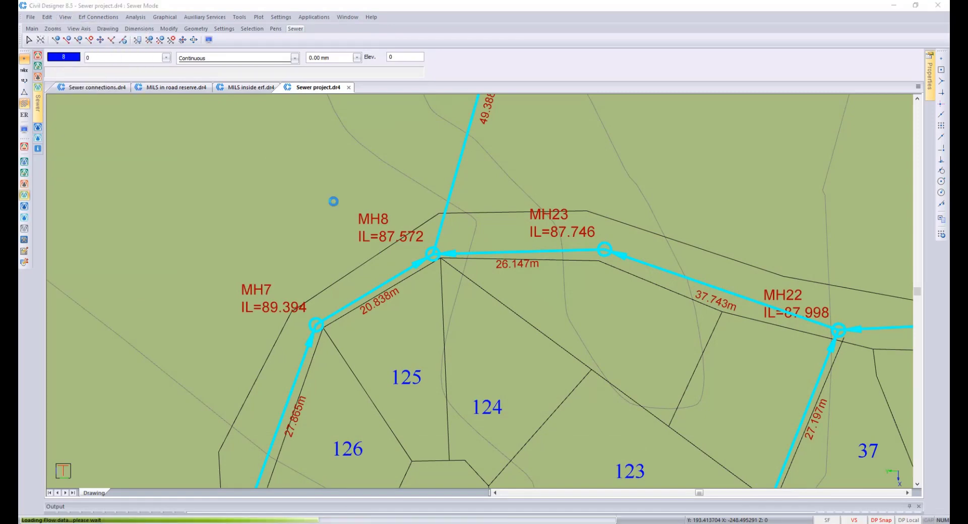
pyautogui.click(283, 407)
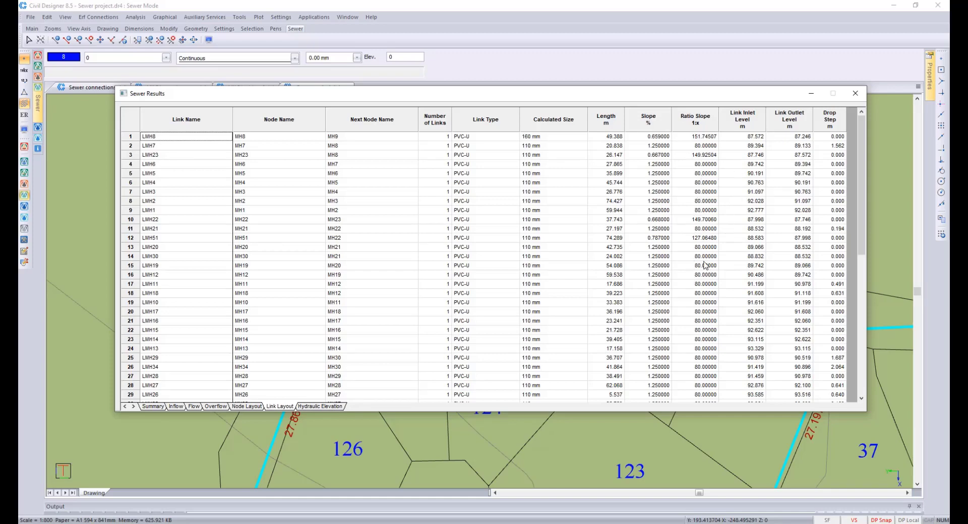
pyautogui.scroll(-2, 655, 284)
pyautogui.click(855, 95)
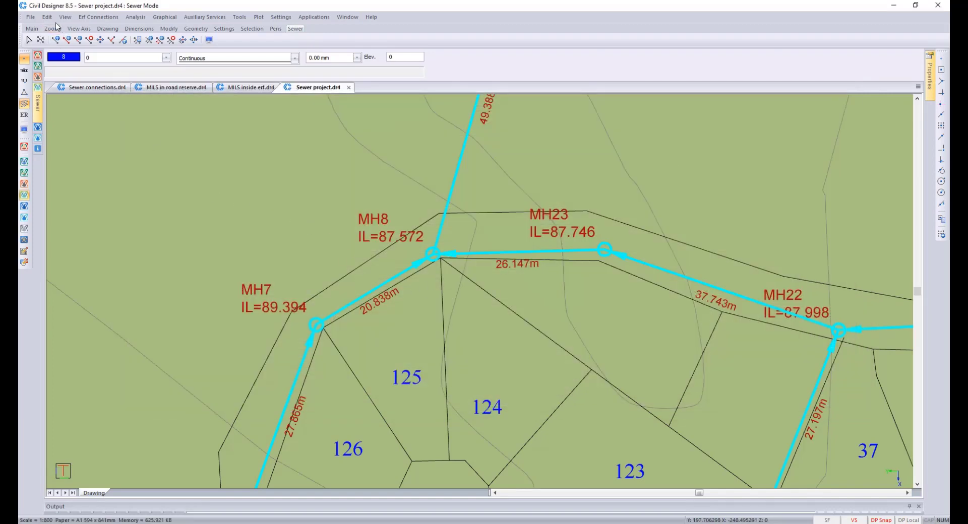
# Step: Disable Enforce maximum link slopes in the design parameters
pyautogui.click(48, 17)
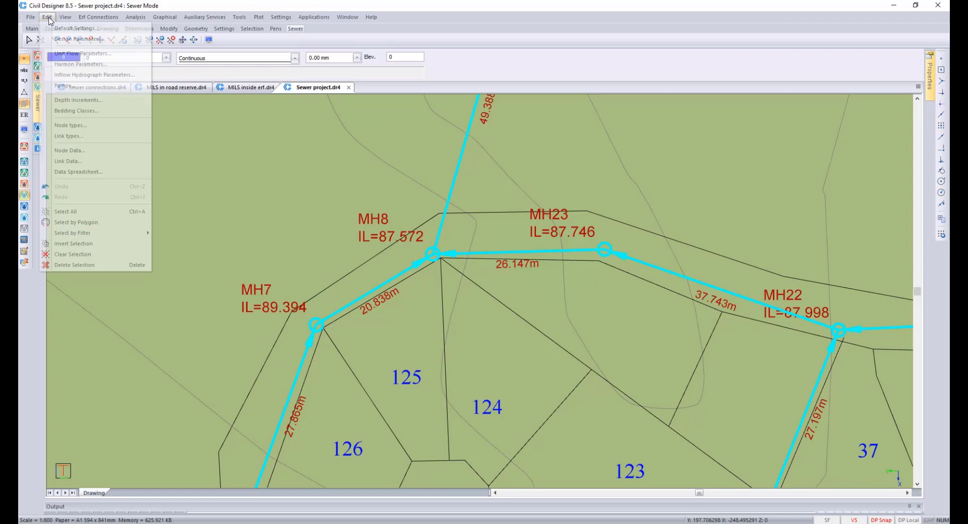
pyautogui.click(81, 40)
pyautogui.click(541, 221)
pyautogui.click(541, 222)
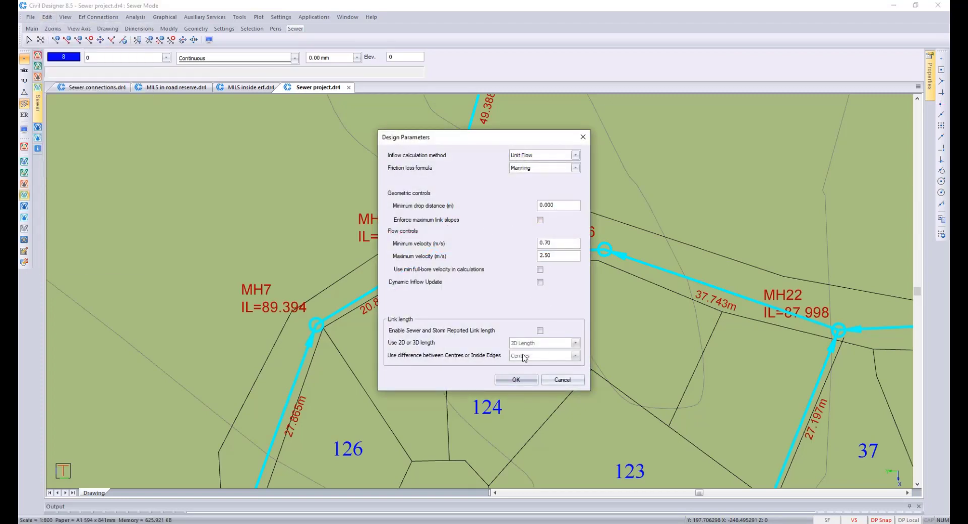
pyautogui.click(524, 380)
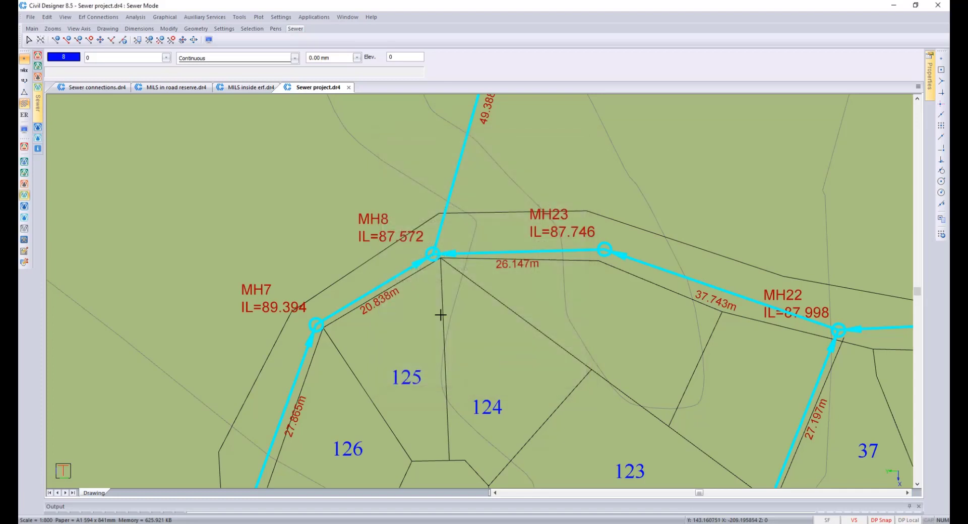
# Step: Run the network analysis on all nodes, examine the link slopes and drop steps in the Link Layout results, and close them
pyautogui.click(136, 18)
pyautogui.click(151, 33)
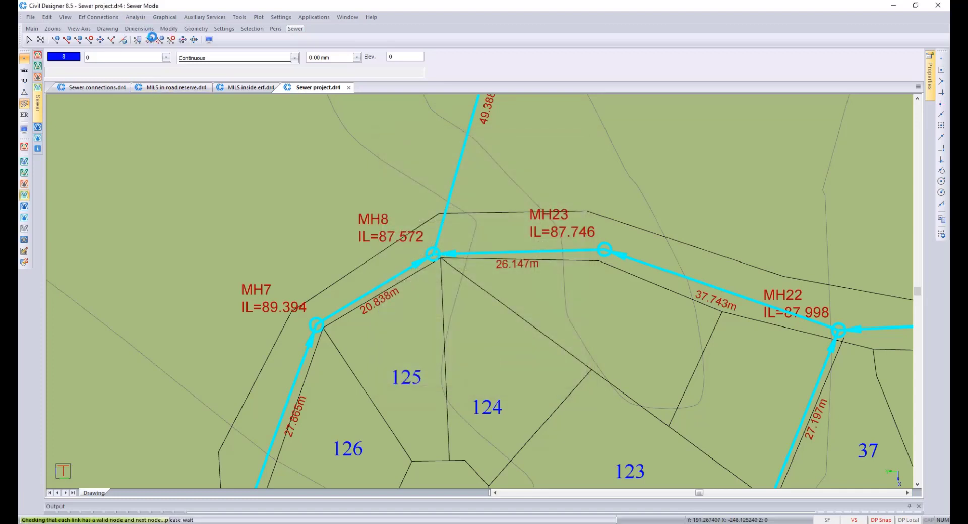
pyautogui.click(529, 379)
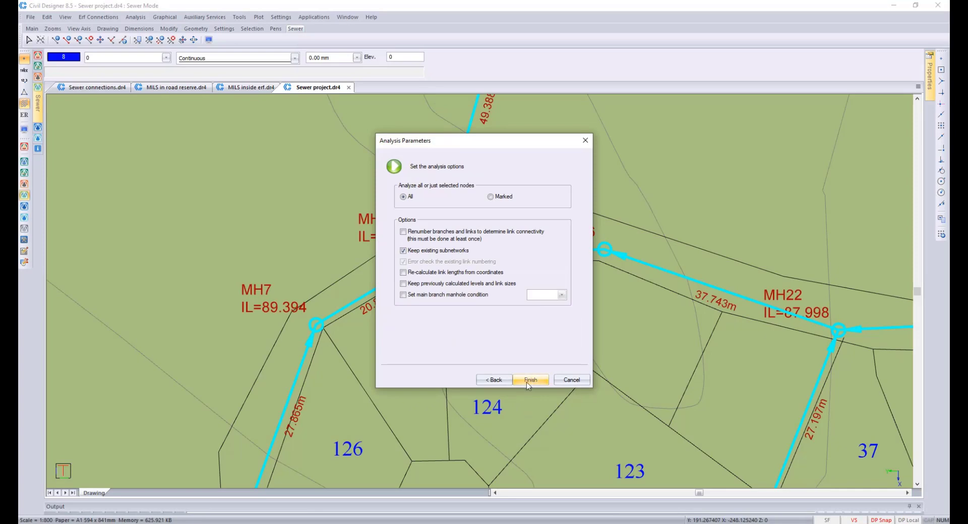
pyautogui.click(528, 384)
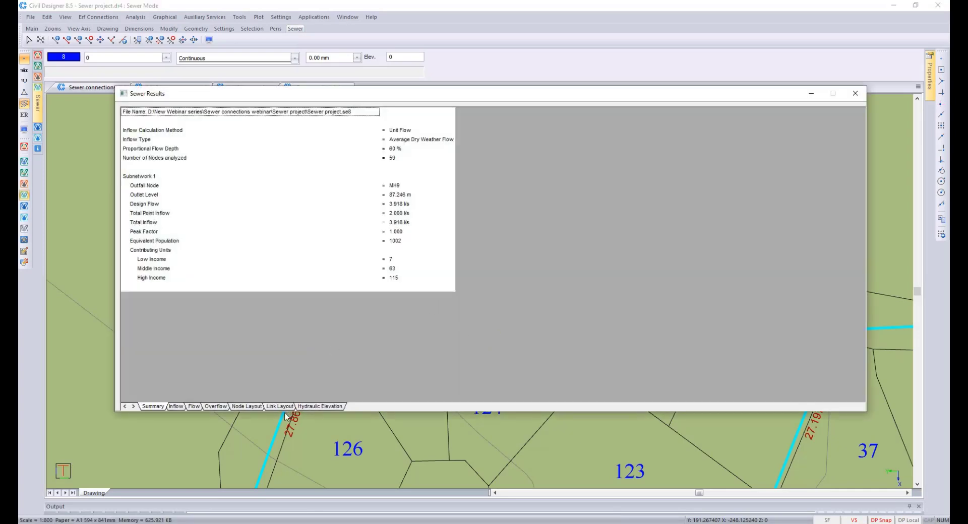
pyautogui.click(281, 407)
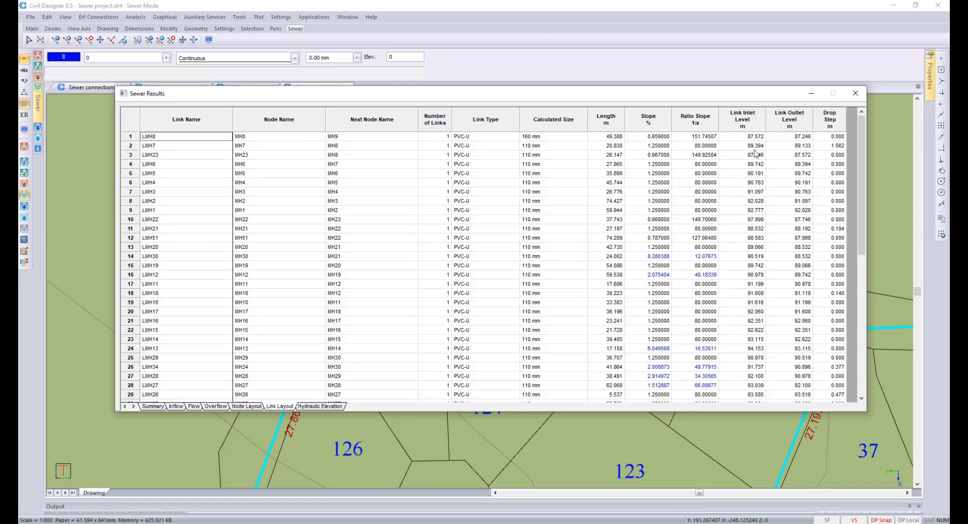
pyautogui.click(855, 96)
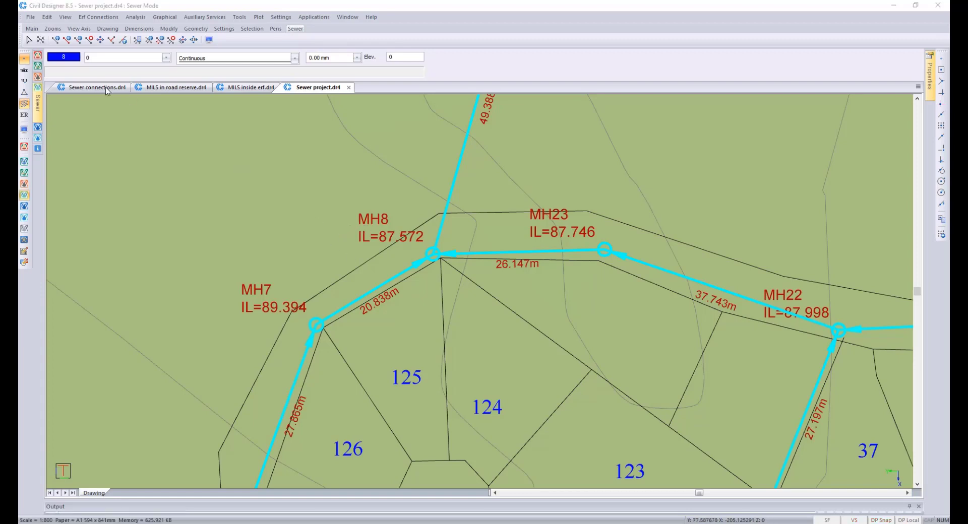
# Step: Review the minimum velocity and full-bore velocity controls in the design parameters and accept them without changes
pyautogui.click(47, 17)
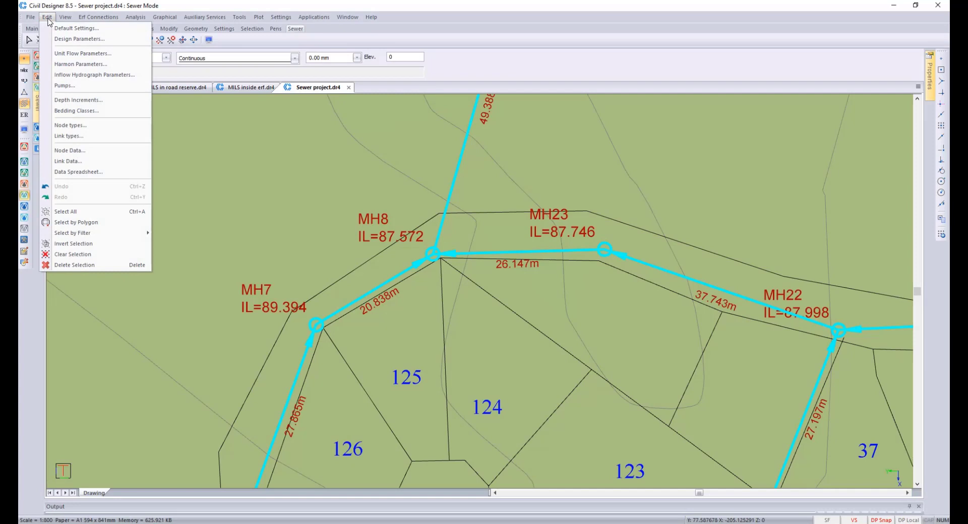
pyautogui.click(91, 40)
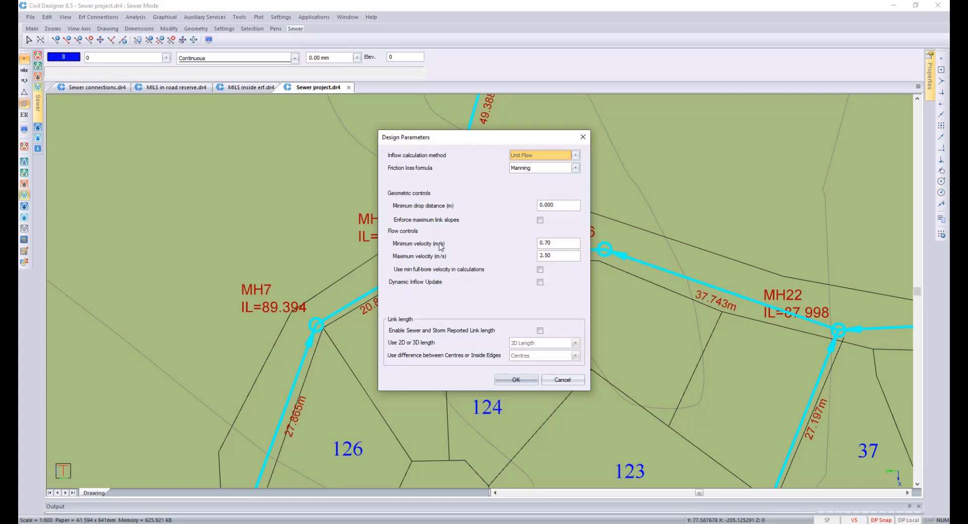
pyautogui.click(559, 243)
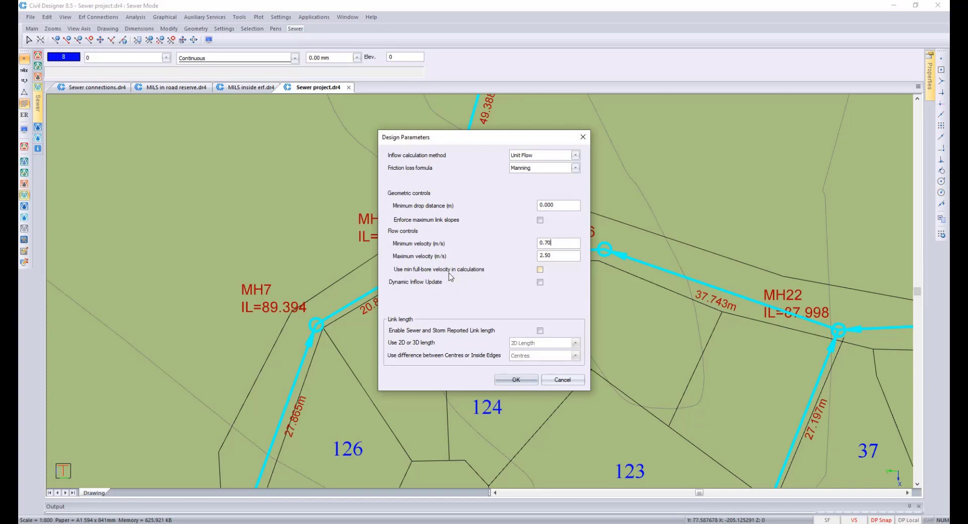
pyautogui.click(516, 380)
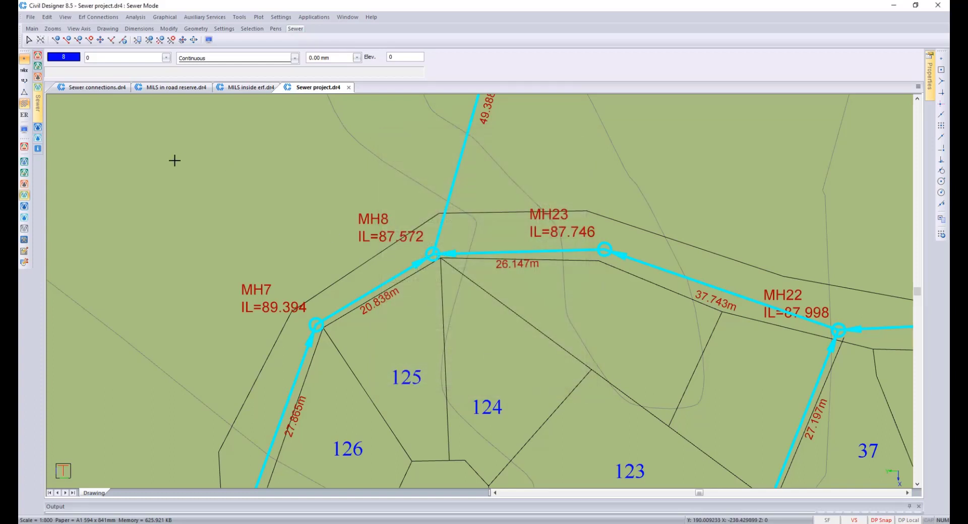
# Step: Open the recent drawing Full-bore flow.dr4 to view the sewer full-bore analysis explanation
pyautogui.click(31, 18)
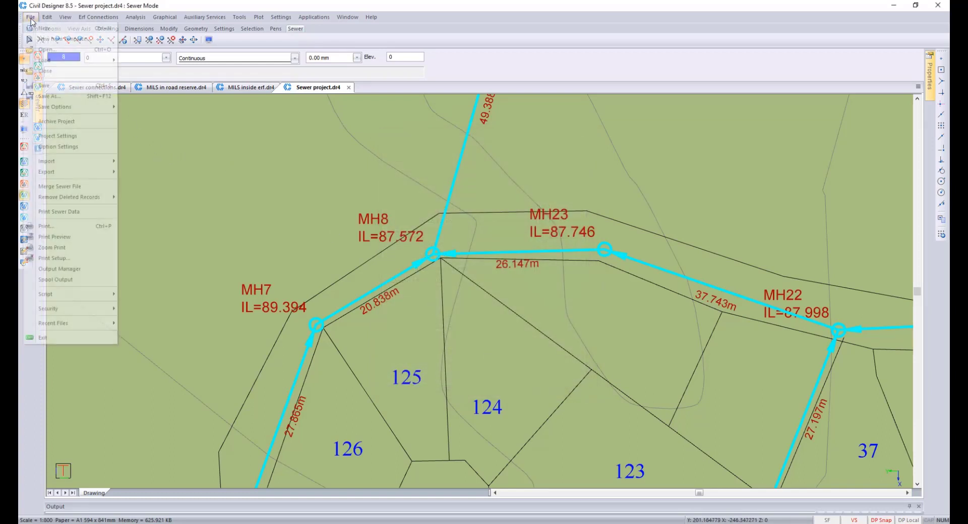
pyautogui.moveTo(61, 323)
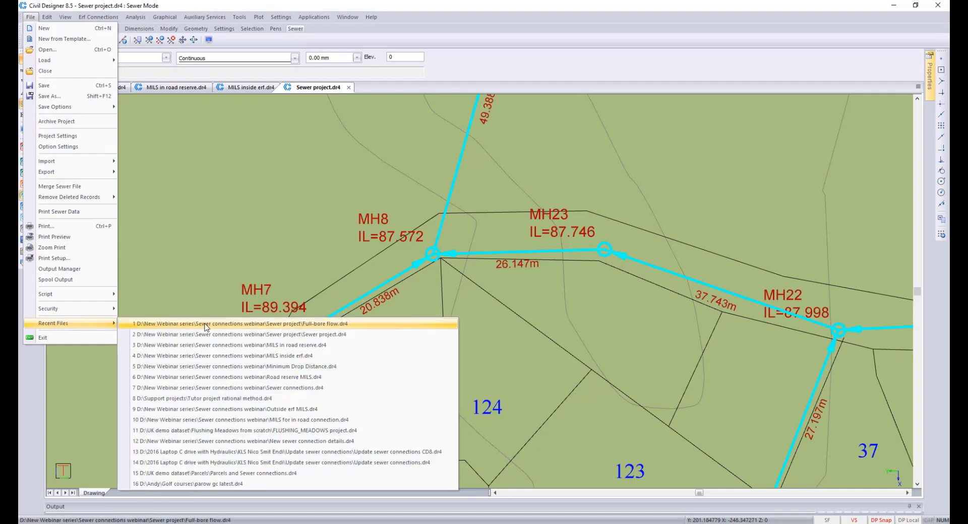
pyautogui.click(210, 322)
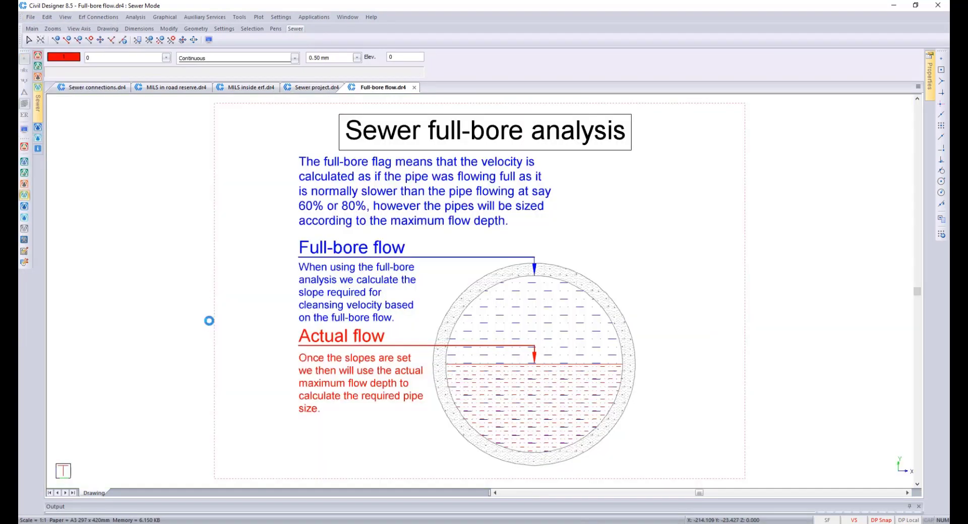
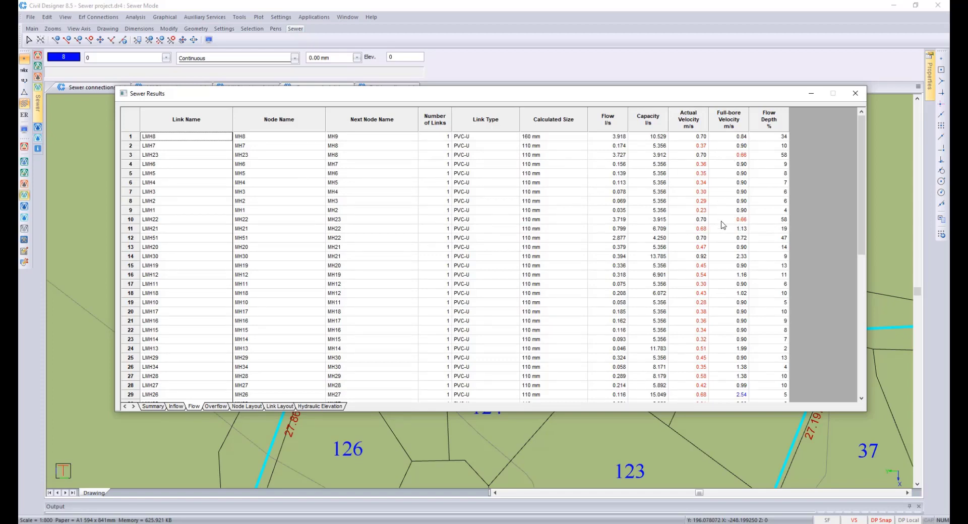
# Step: Close the sewer results and enable Use min full-bore velocity in calculations in the design parameters
pyautogui.click(856, 94)
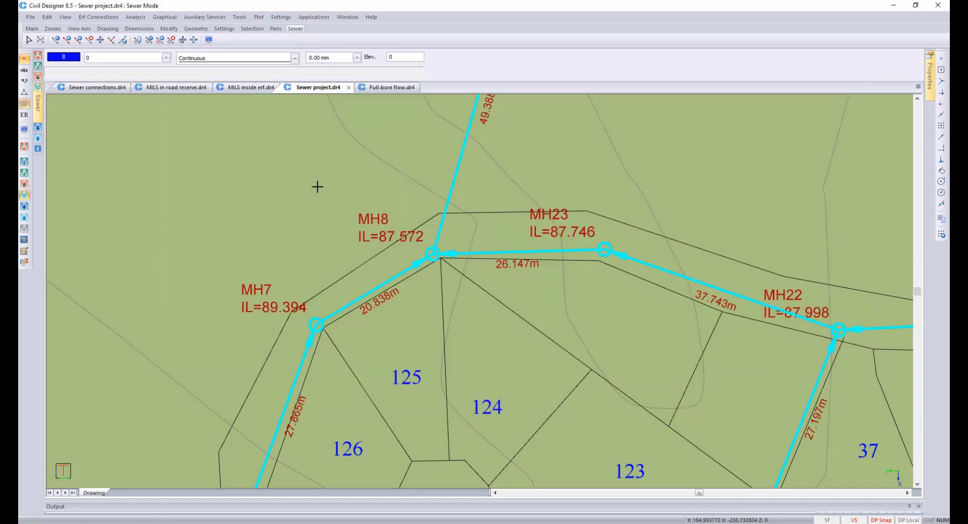
pyautogui.click(47, 17)
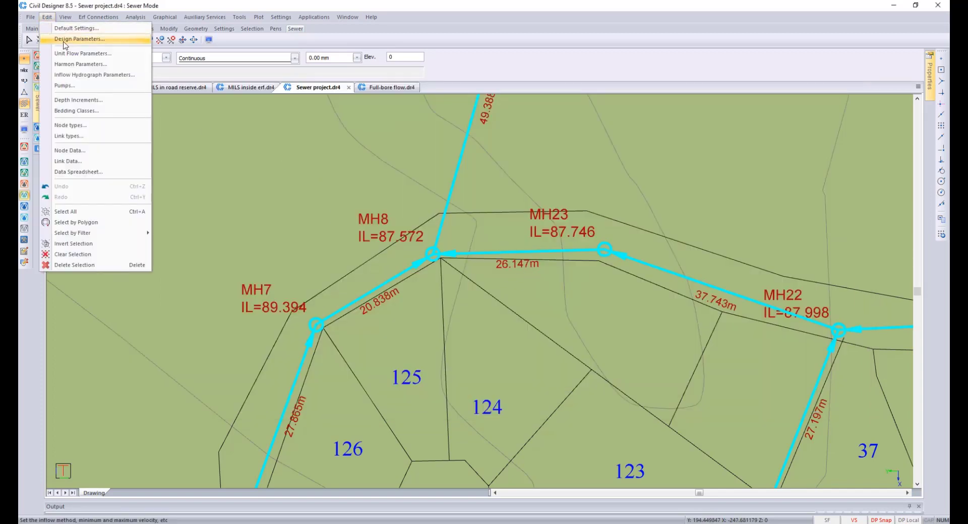
pyautogui.click(64, 41)
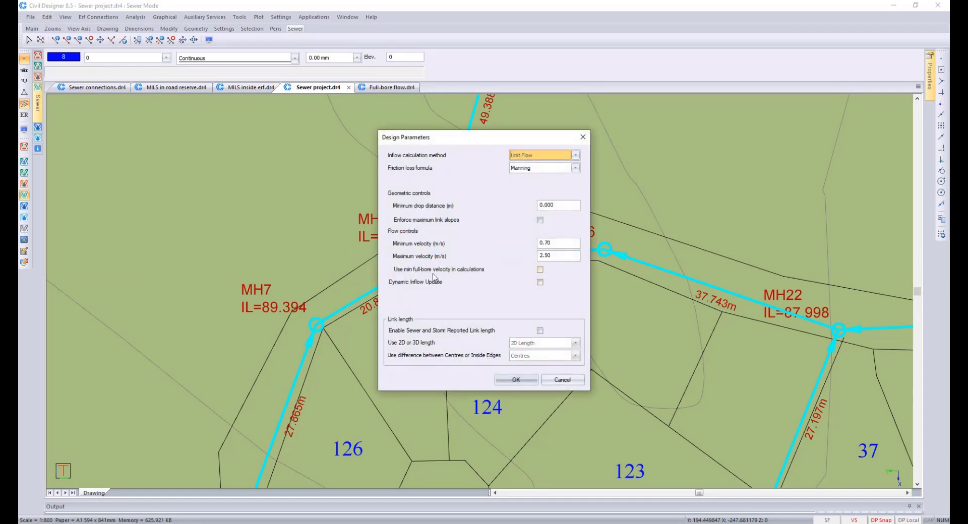
pyautogui.click(540, 270)
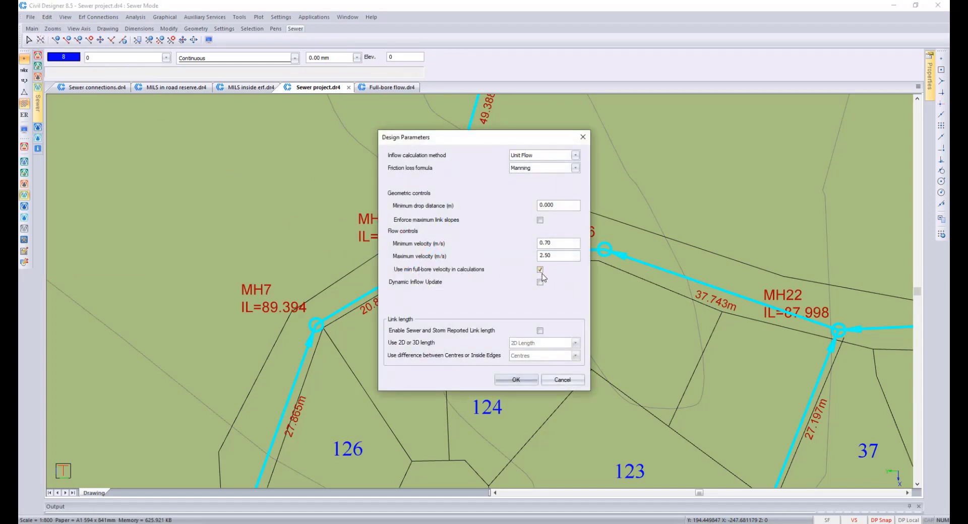
pyautogui.click(519, 383)
# Step: Rerun the network analysis on all nodes with a proportional flow depth of 60 % and Average Dry Weather Flow
pyautogui.click(135, 17)
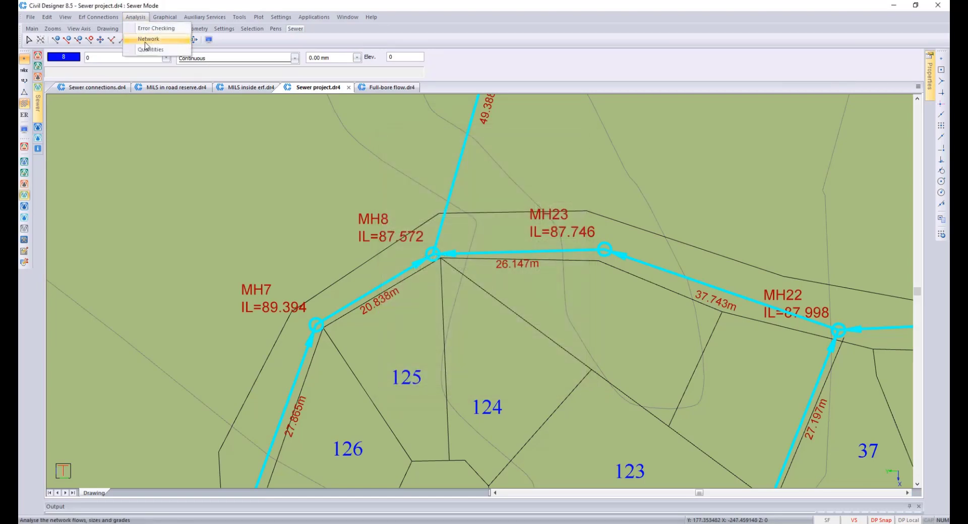
pyautogui.click(145, 44)
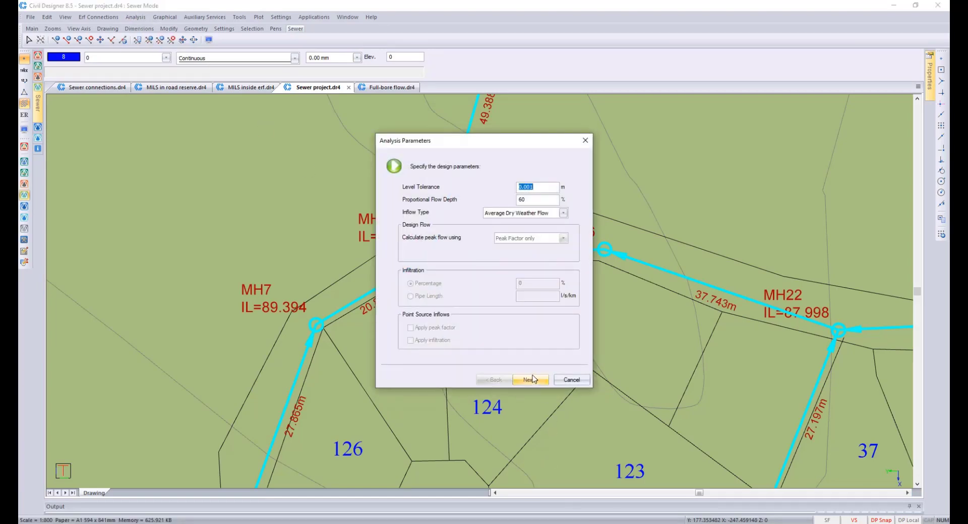
pyautogui.click(534, 379)
pyautogui.click(528, 379)
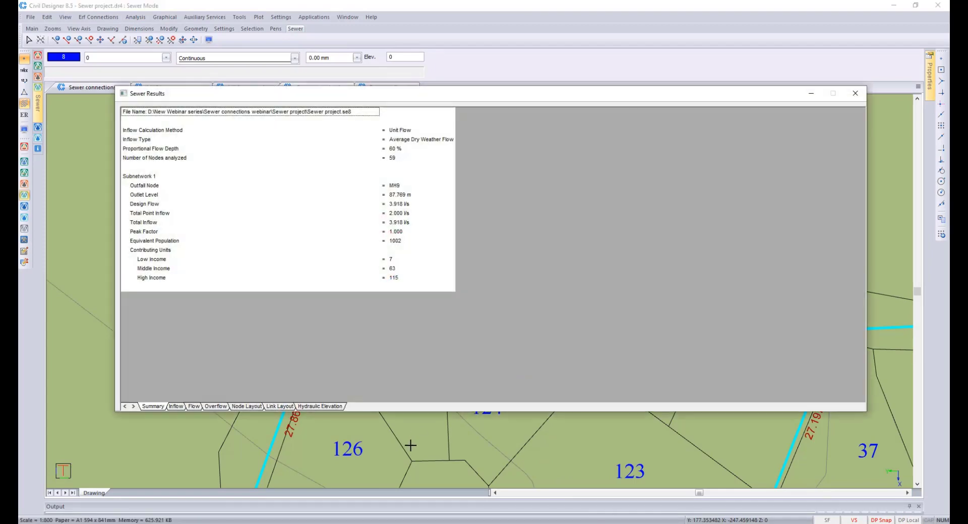
# Step: Examine the actual and full-bore velocities of all links in the Flow results, and close the results
pyautogui.click(194, 406)
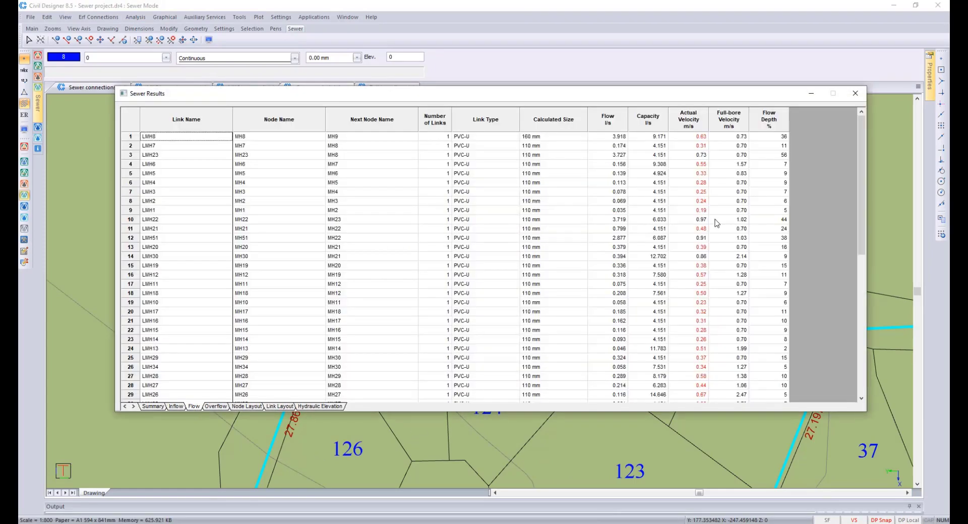
pyautogui.scroll(-5, 737, 245)
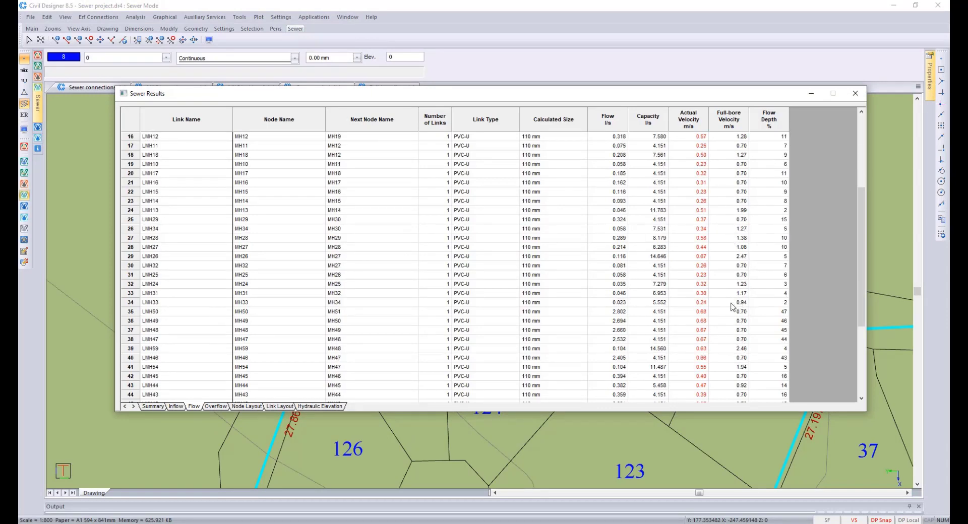
pyautogui.scroll(-5, 735, 316)
pyautogui.scroll(10, 731, 260)
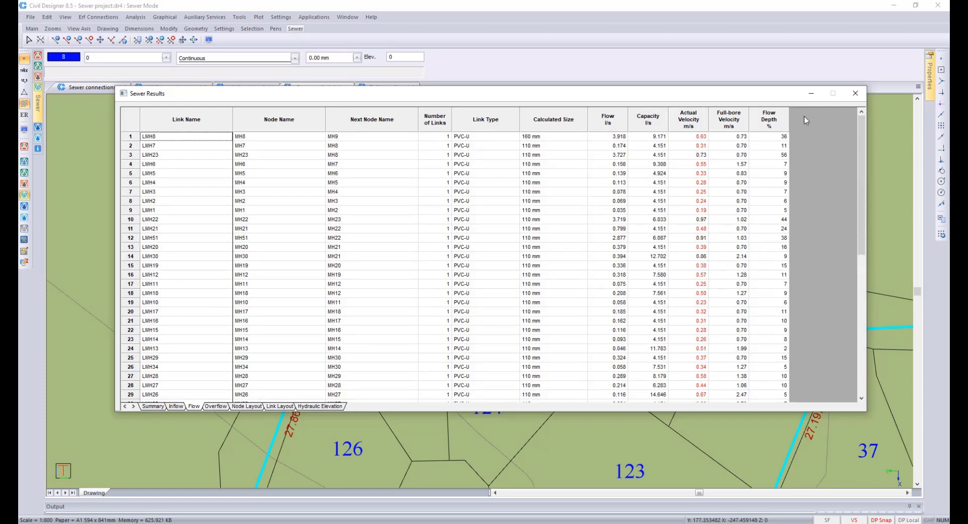
pyautogui.click(855, 94)
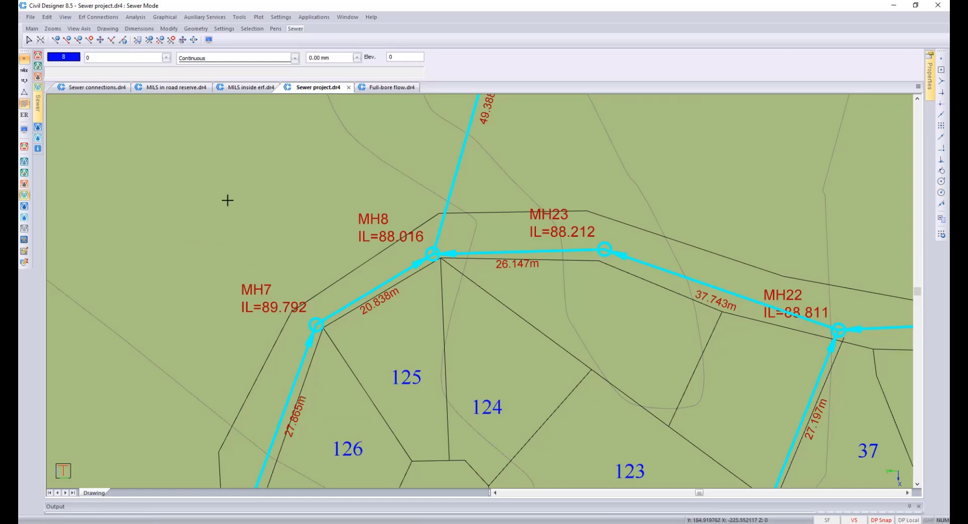
# Step: Review the Dynamic Inflow Update option in the design parameters and accept them without changes
pyautogui.click(47, 16)
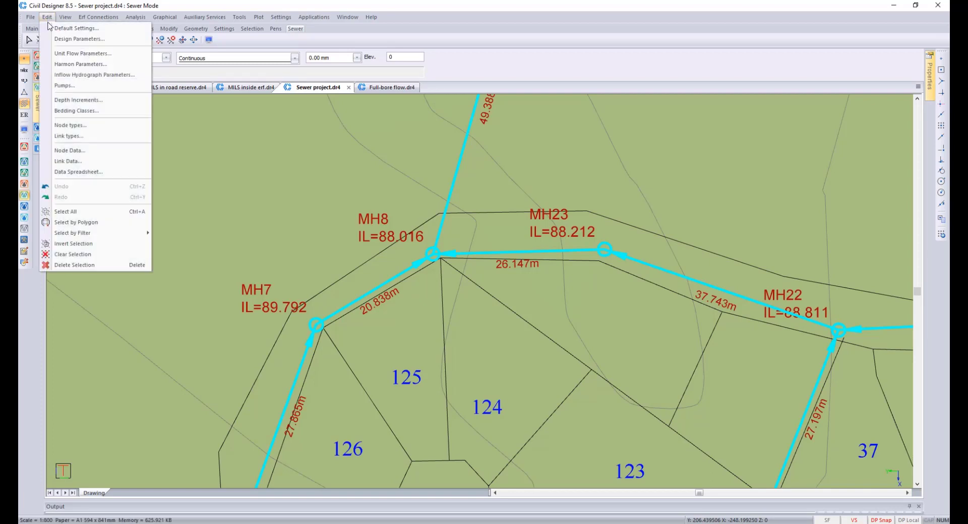
pyautogui.click(73, 39)
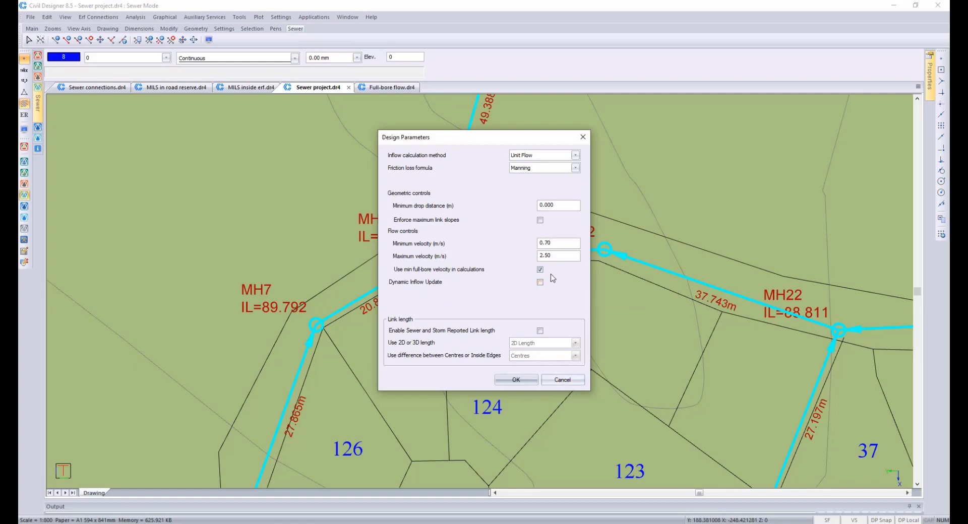
pyautogui.click(519, 376)
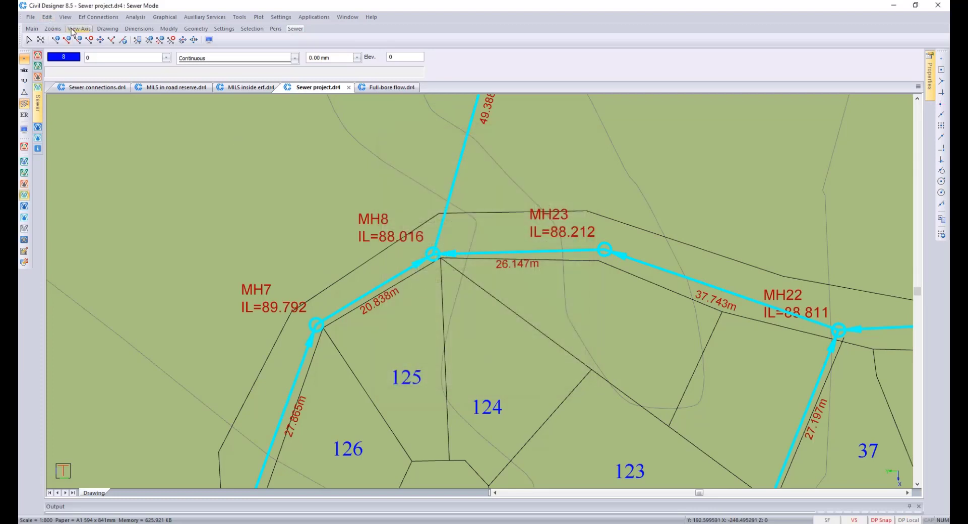
# Step: Check whether the unit flow fields are available in the erf connection defaults, and accept the defaults unchanged
pyautogui.click(93, 18)
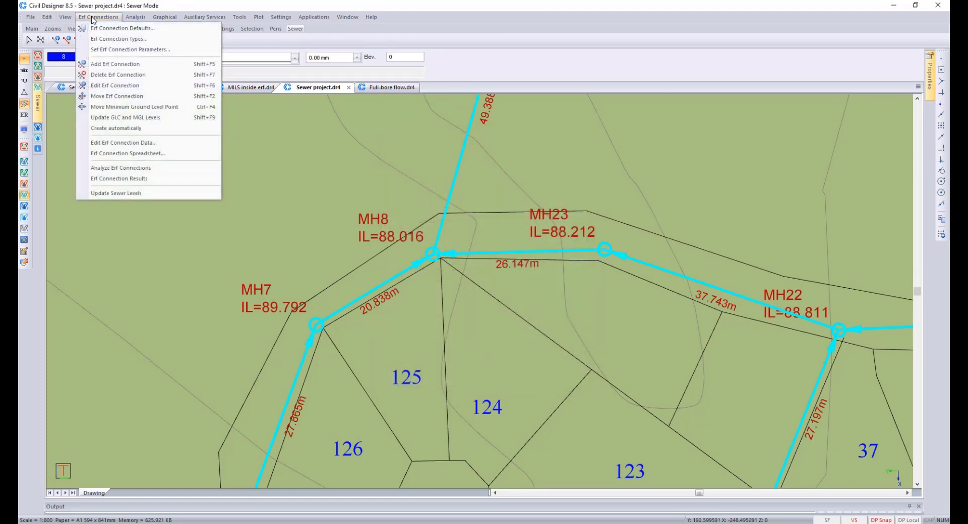
pyautogui.click(122, 28)
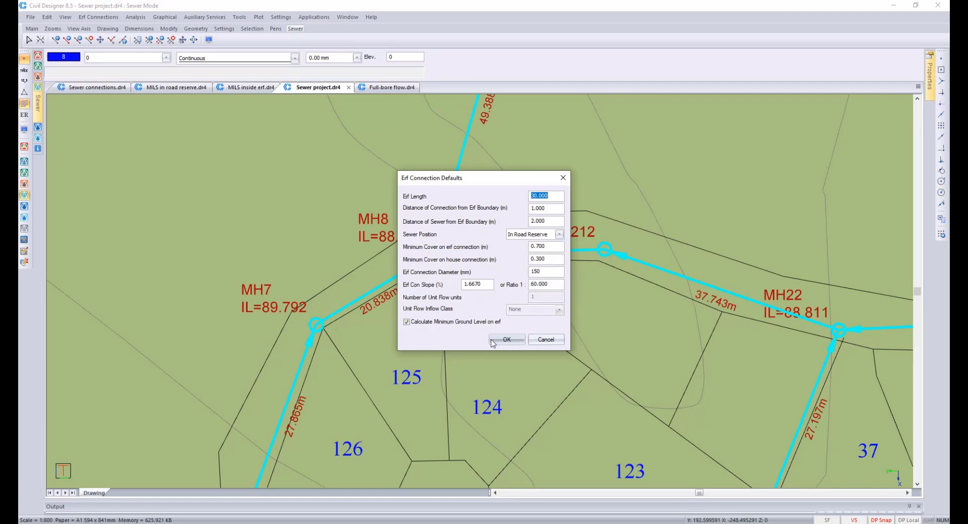
pyautogui.click(507, 340)
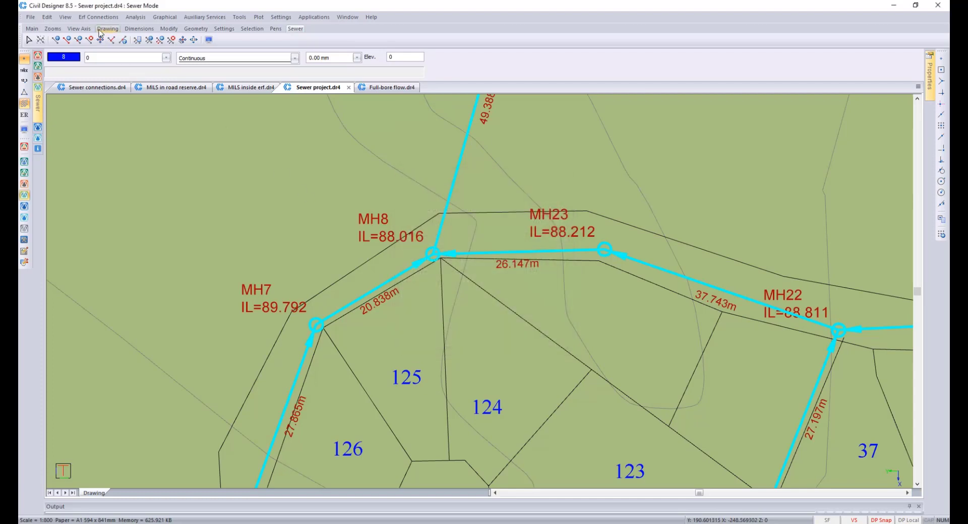
# Step: Enable Dynamic Inflow Update in the design parameters
pyautogui.click(47, 18)
pyautogui.click(70, 37)
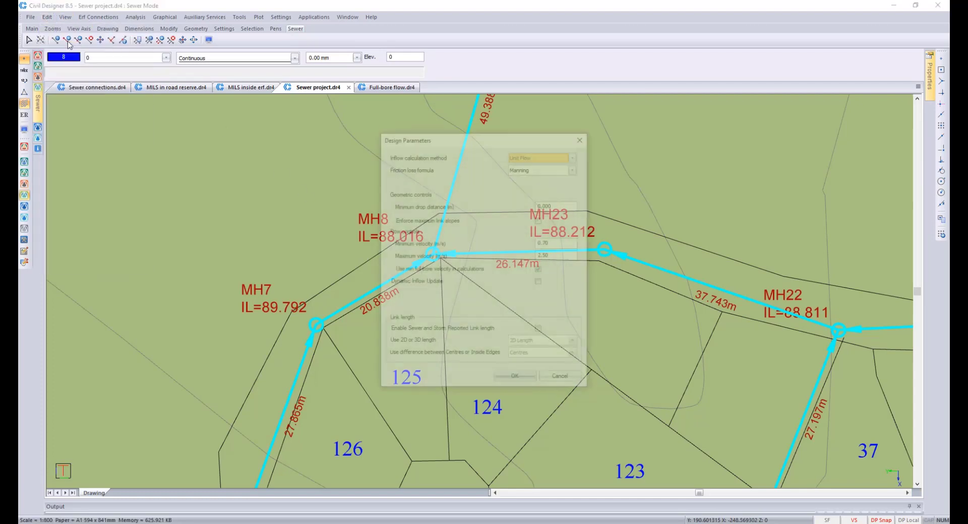
pyautogui.click(541, 283)
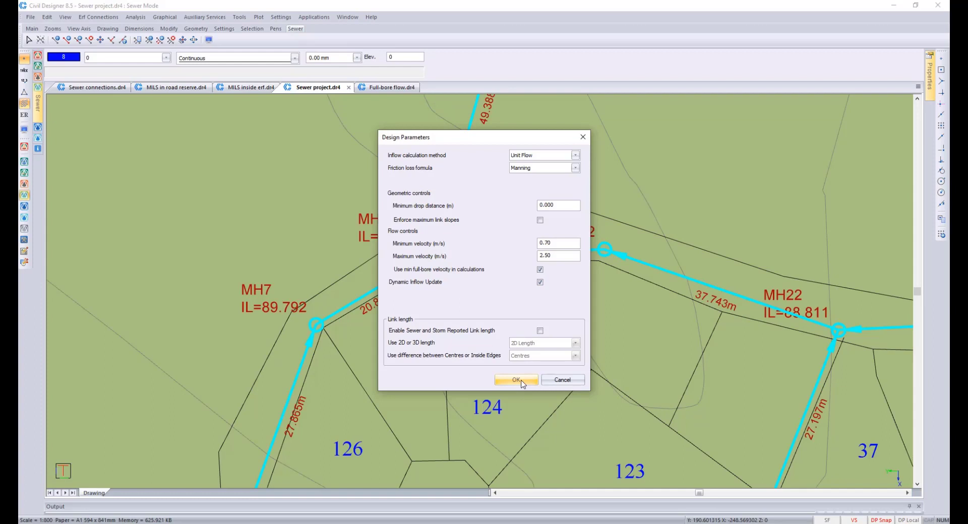
pyautogui.moveTo(427, 290)
pyautogui.click(522, 384)
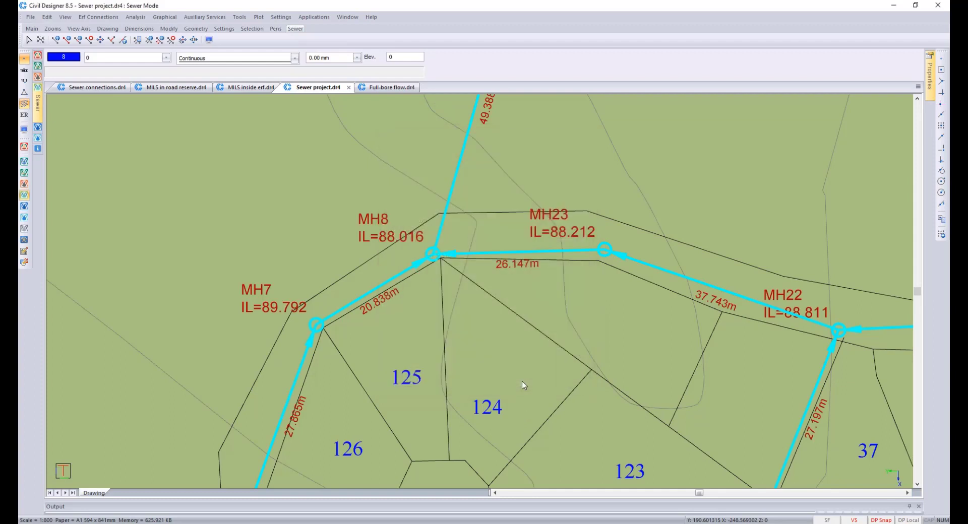
# Step: Set the unit flow inflow class to Middle Income in the erf connection defaults and accept them
pyautogui.click(95, 19)
pyautogui.click(111, 29)
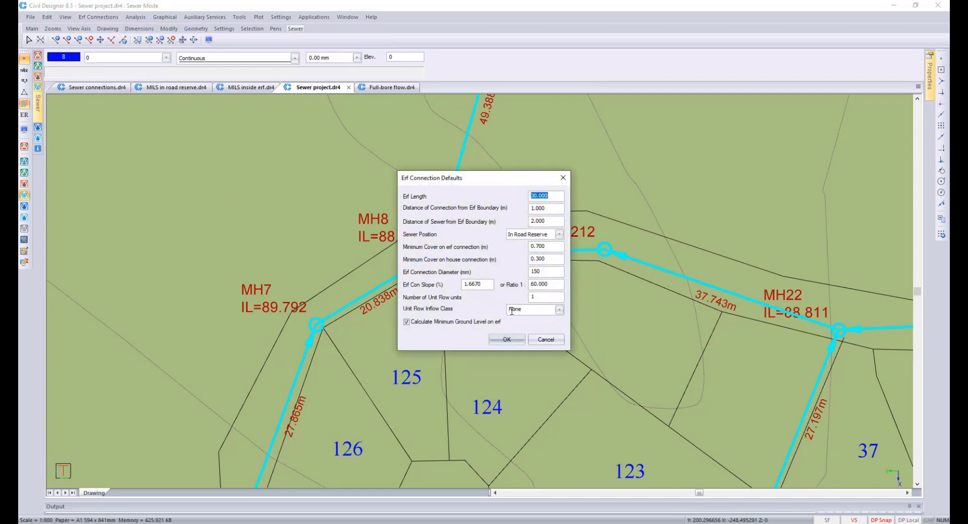
pyautogui.click(558, 310)
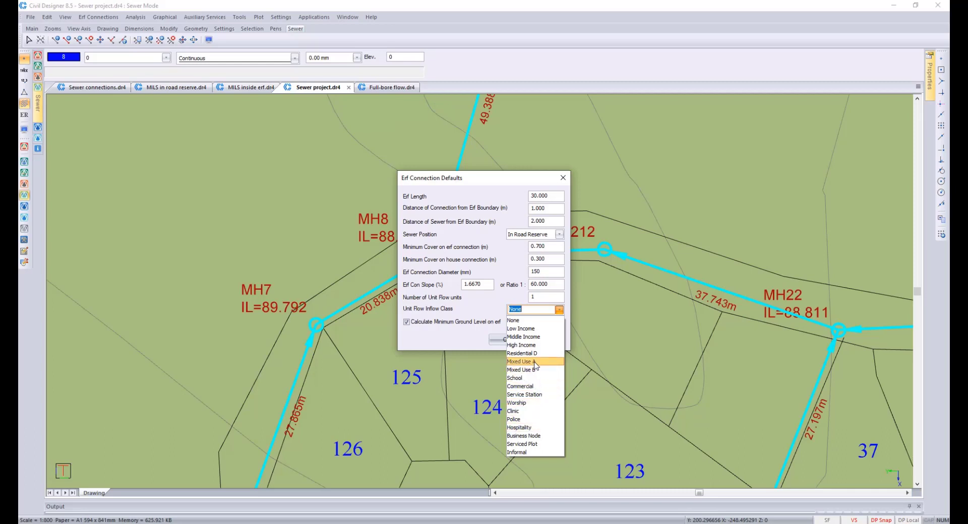
pyautogui.click(525, 337)
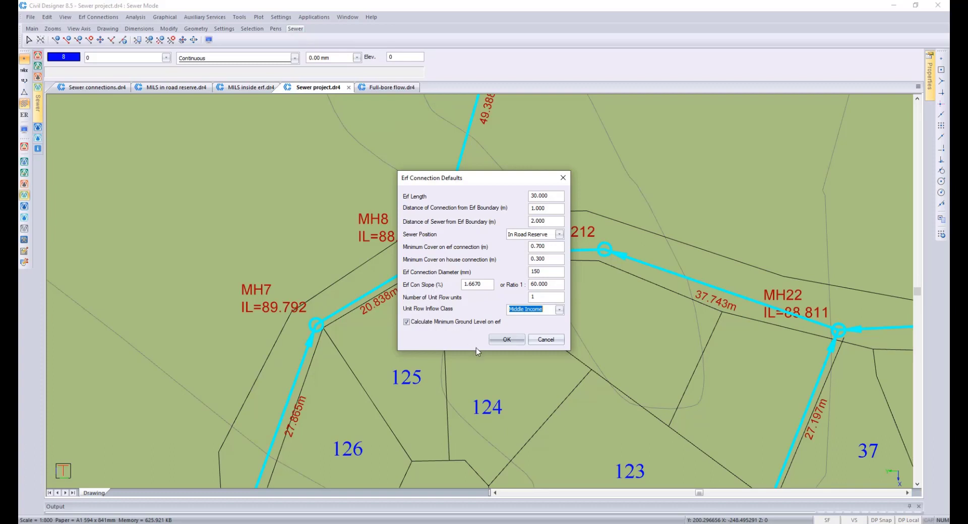
pyautogui.click(507, 340)
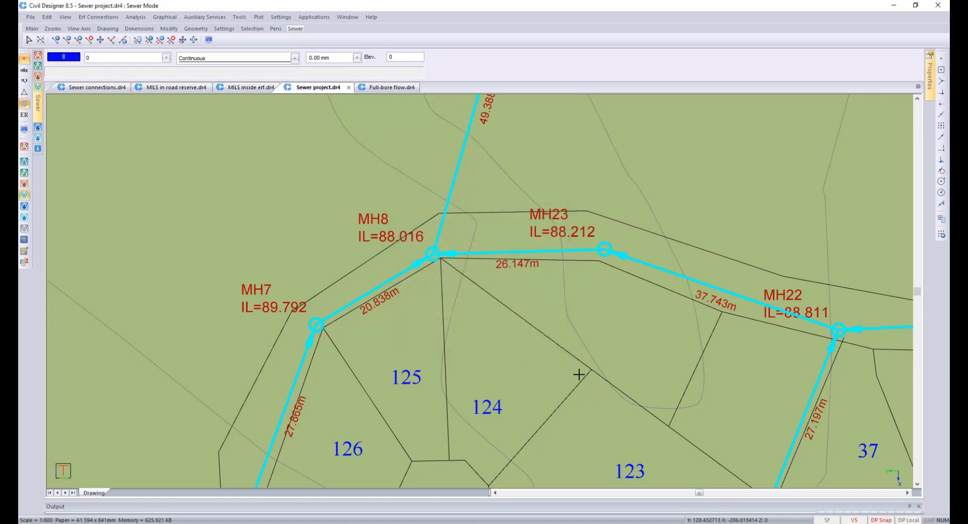
# Step: Clear the marking from all nodes and links of the sewer network
pyautogui.scroll(-2, 580, 376)
pyautogui.scroll(-1, 480, 290)
pyautogui.moveTo(710, 399)
pyautogui.mouseDown(button='middle')
pyautogui.moveTo(629, 356)
pyautogui.moveTo(434, 203)
pyautogui.mouseUp(button='middle')
pyautogui.moveTo(655, 419); pyautogui.dragTo(492, 295, button='middle')
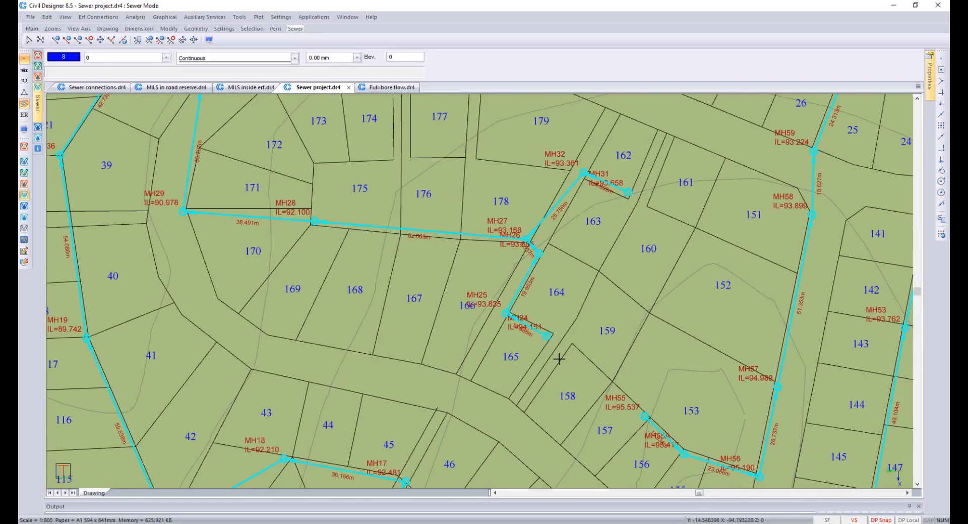
pyautogui.moveTo(630, 428); pyautogui.dragTo(474, 291, button='middle')
pyautogui.moveTo(595, 380); pyautogui.dragTo(537, 336, button='middle')
pyautogui.scroll(-1, 538, 336)
pyautogui.moveTo(570, 239); pyautogui.dragTo(510, 302, button='middle')
pyautogui.moveTo(505, 269); pyautogui.dragTo(443, 279, button='middle')
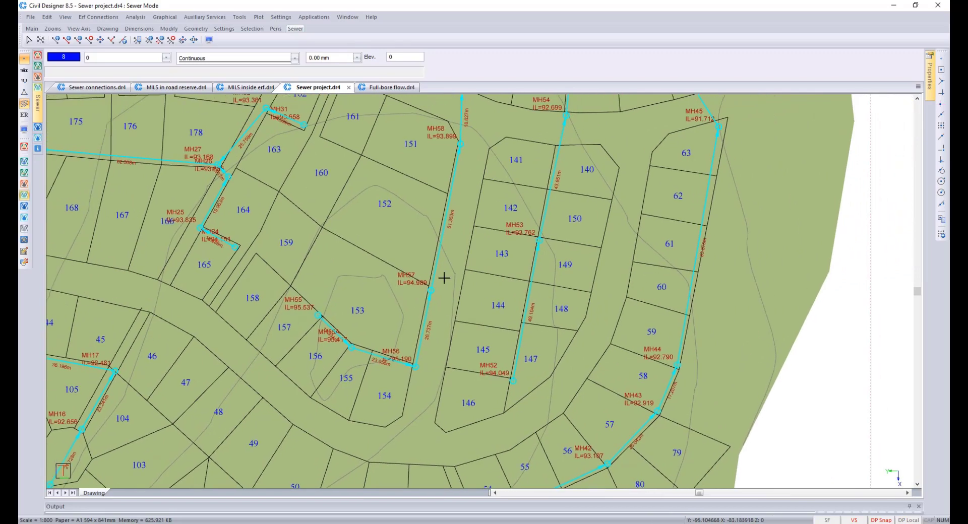
pyautogui.scroll(1, 484, 296)
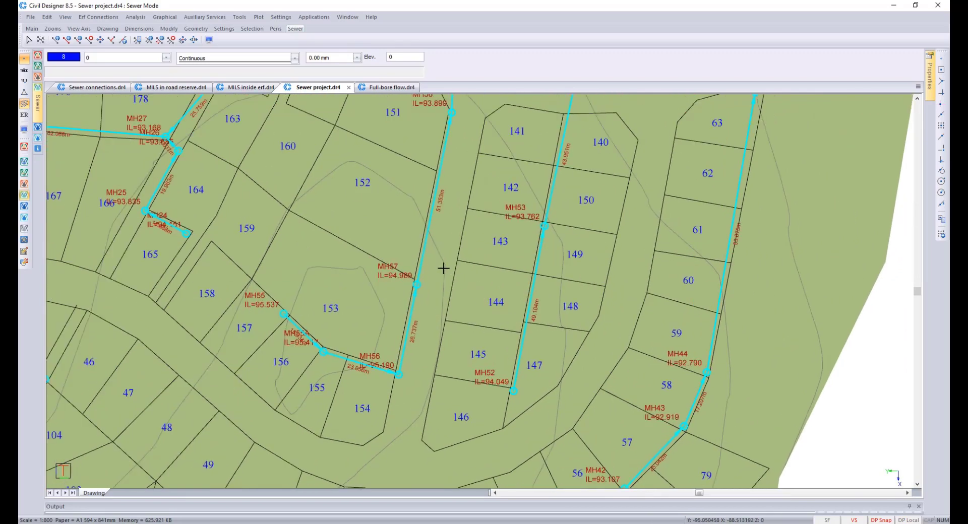
pyautogui.click(165, 17)
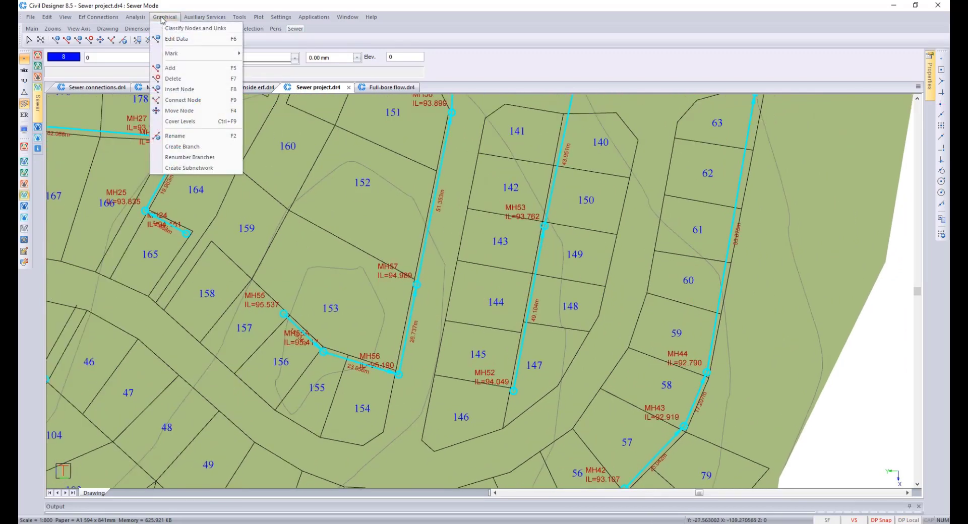
pyautogui.moveTo(186, 56)
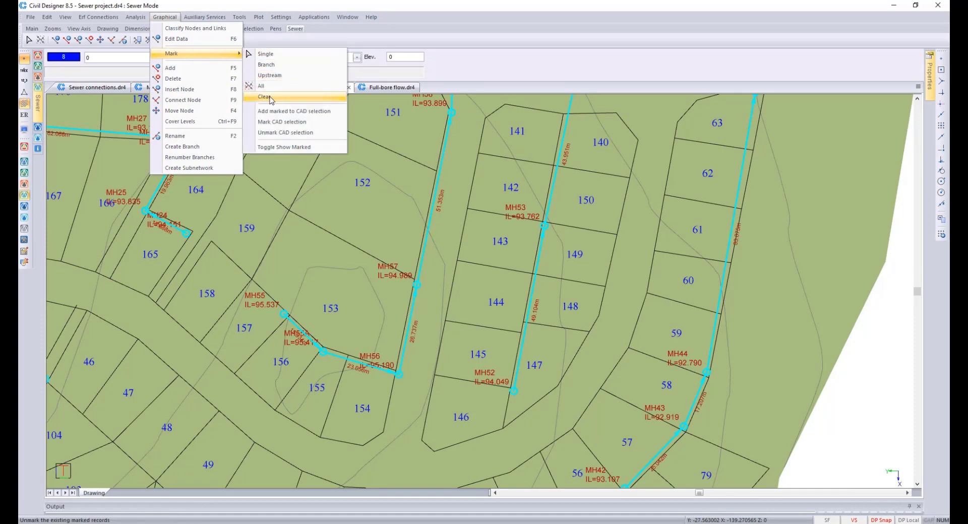
pyautogui.click(272, 97)
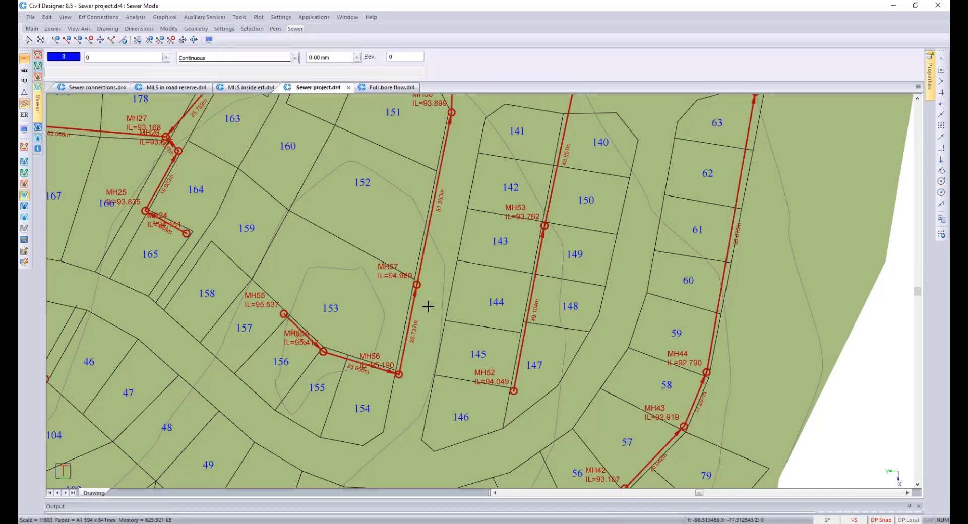
# Step: Review the sewer position options in the erf connection defaults, keep In Road Reserve, and accept the defaults
pyautogui.scroll(1, 430, 307)
pyautogui.moveTo(503, 282); pyautogui.dragTo(438, 309, button='middle')
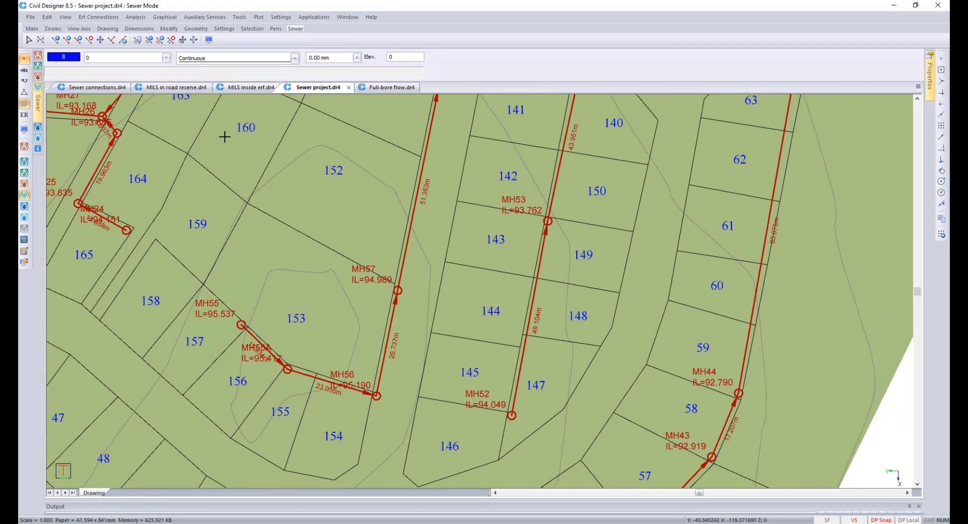
pyautogui.click(96, 18)
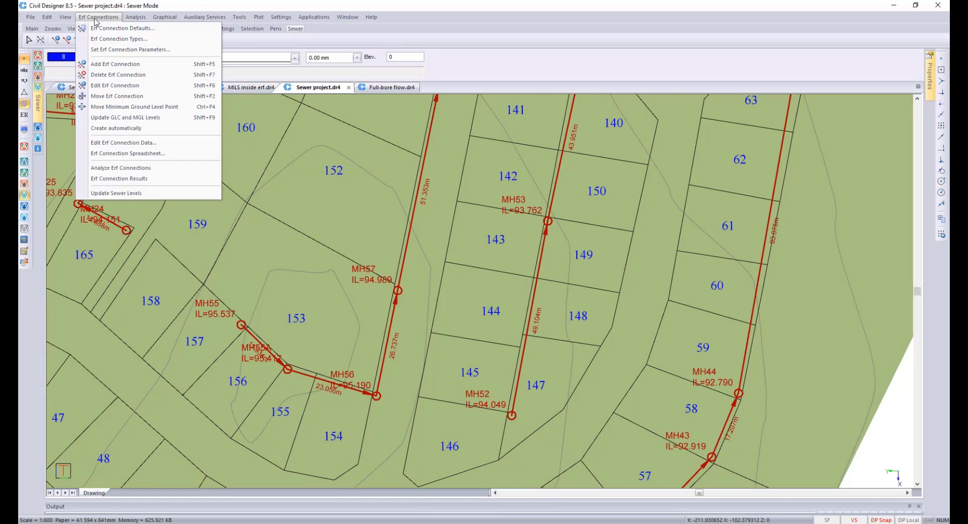
pyautogui.click(109, 28)
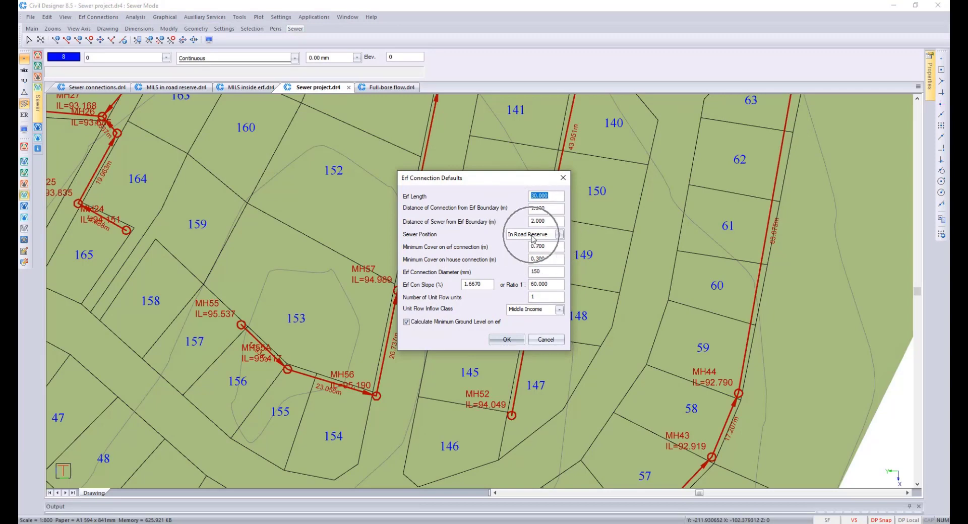
pyautogui.click(559, 235)
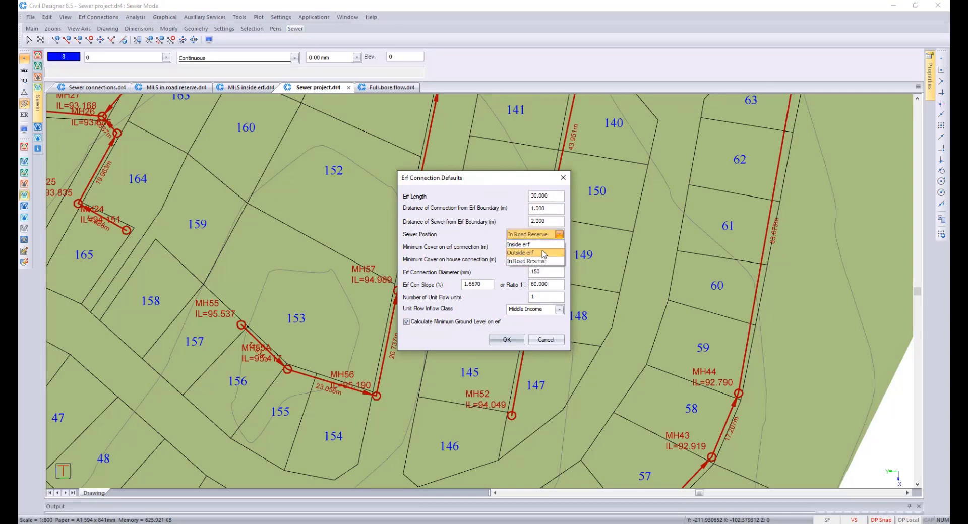
pyautogui.click(548, 236)
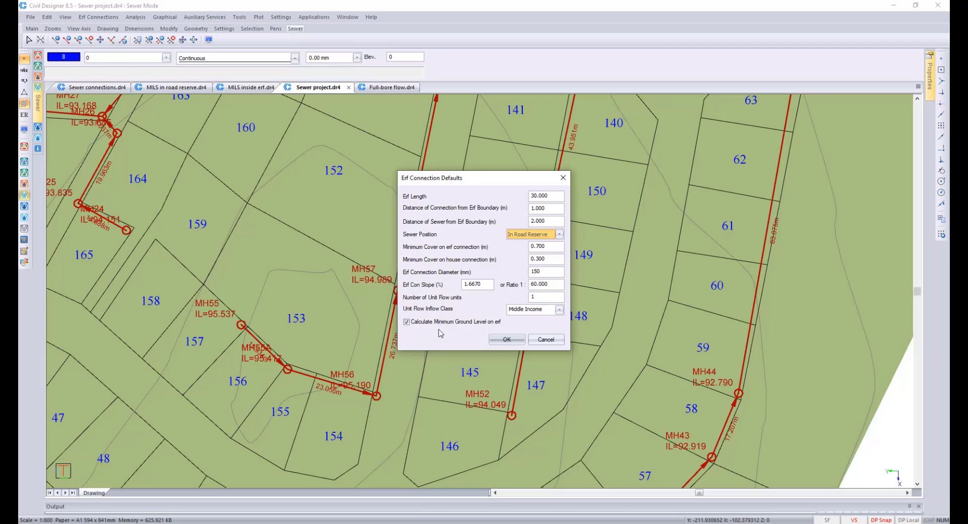
pyautogui.click(508, 340)
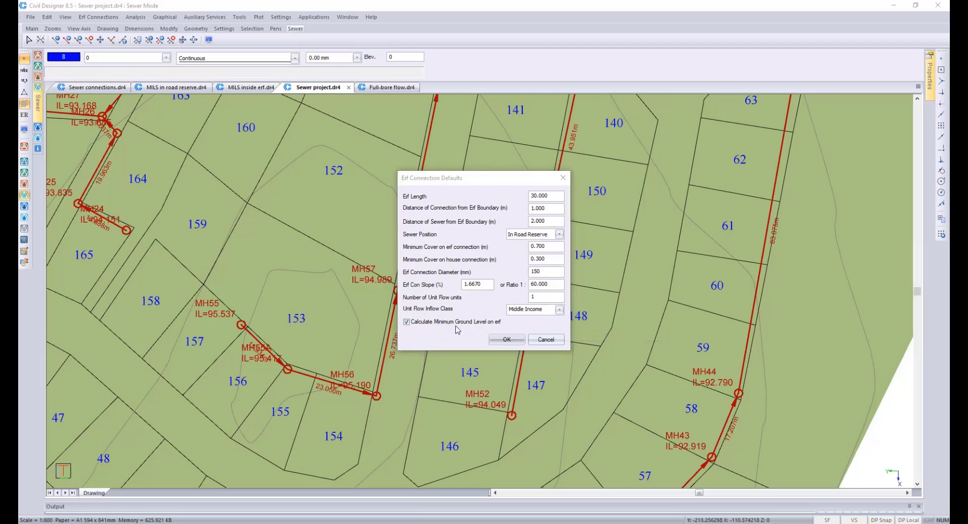
pyautogui.click(507, 339)
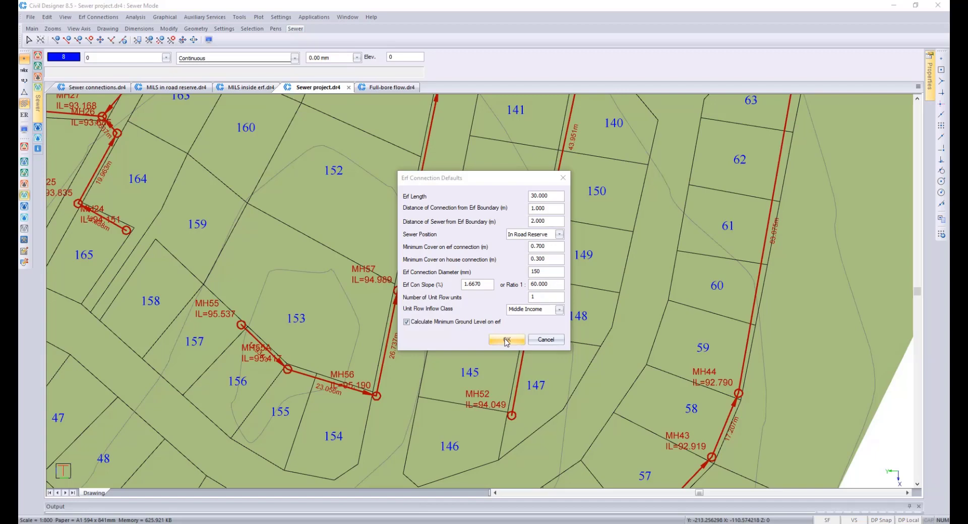
# Step: Select the boundary lines around erf 152 to inspect how they are drawn, and clear the selection
pyautogui.click(321, 245)
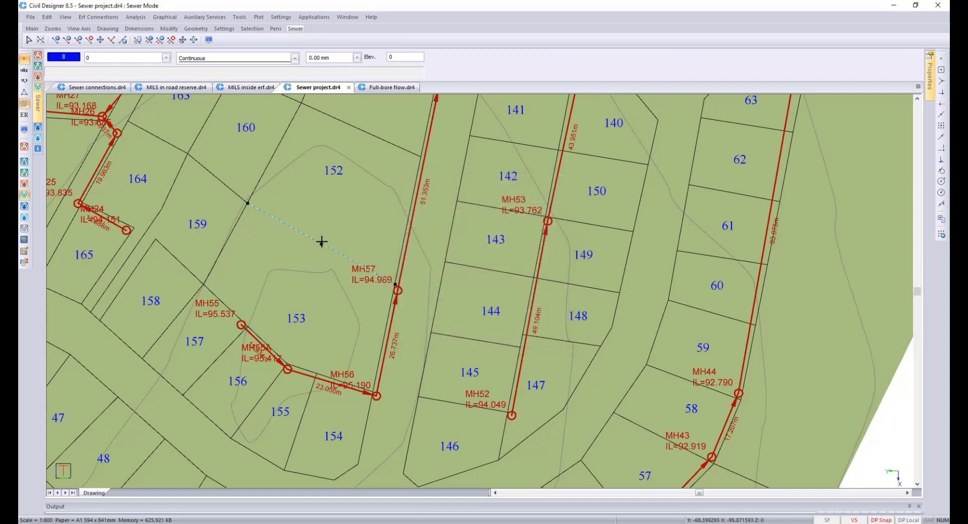
pyautogui.click(280, 149)
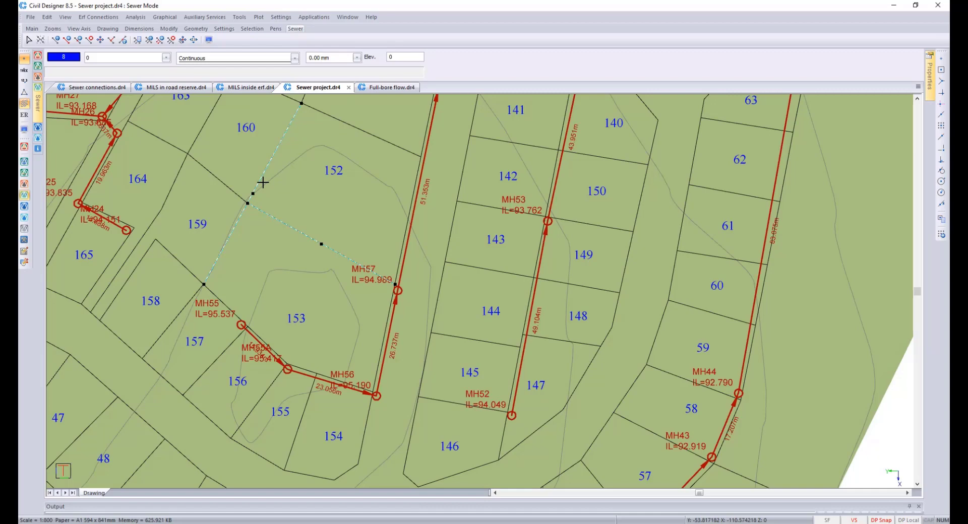
pyautogui.click(326, 113)
pyautogui.press('Escape')
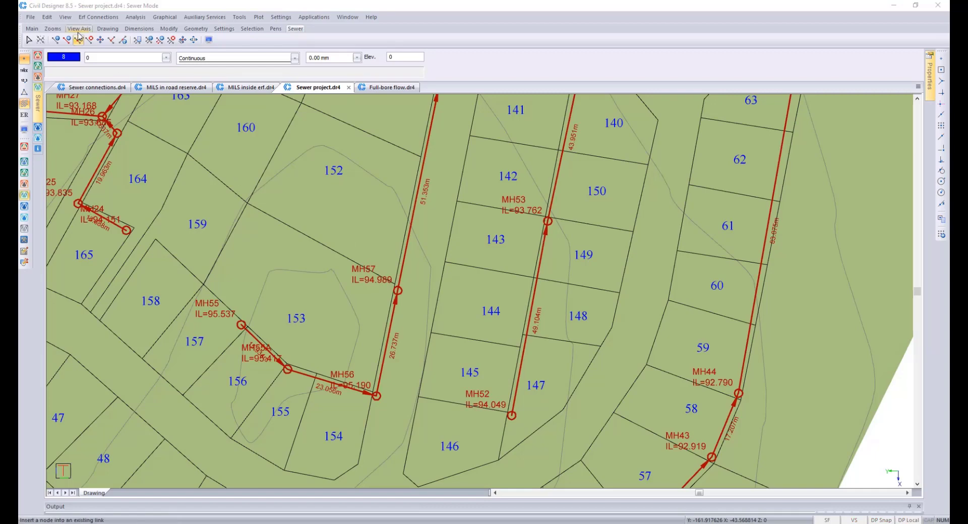
# Step: Add erf connection EC152 at the upper road-side corner of erf 152, using that erf for the minimum ground level, and save it
pyautogui.click(97, 18)
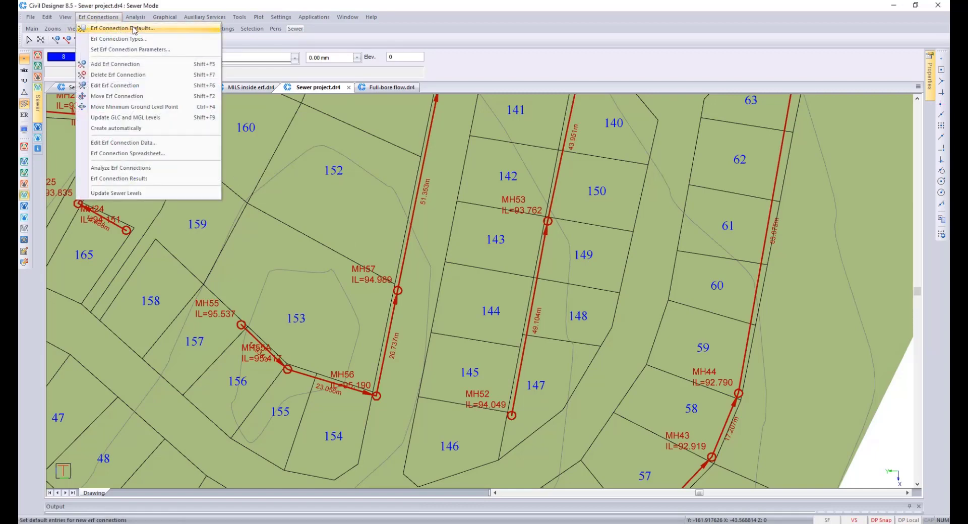
pyautogui.click(132, 66)
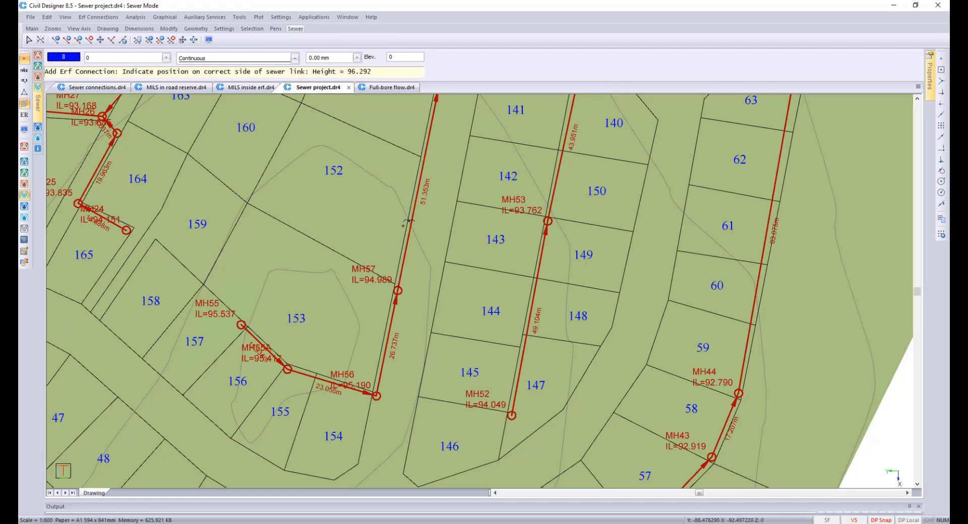
pyautogui.click(411, 159)
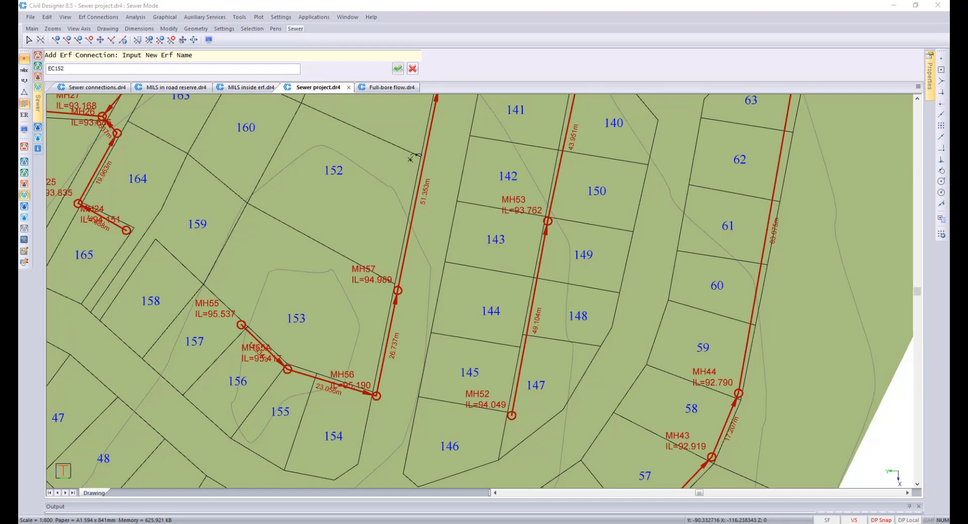
pyautogui.click(401, 71)
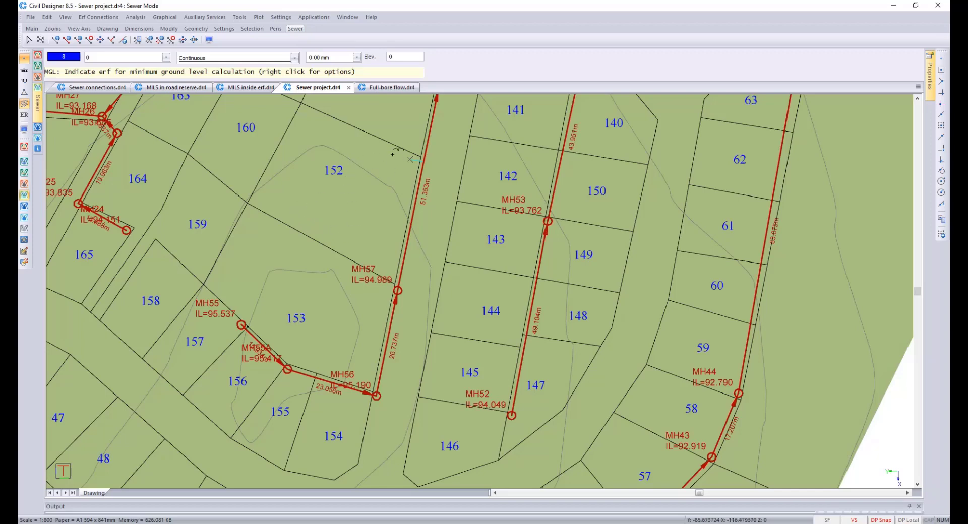
pyautogui.click(314, 116)
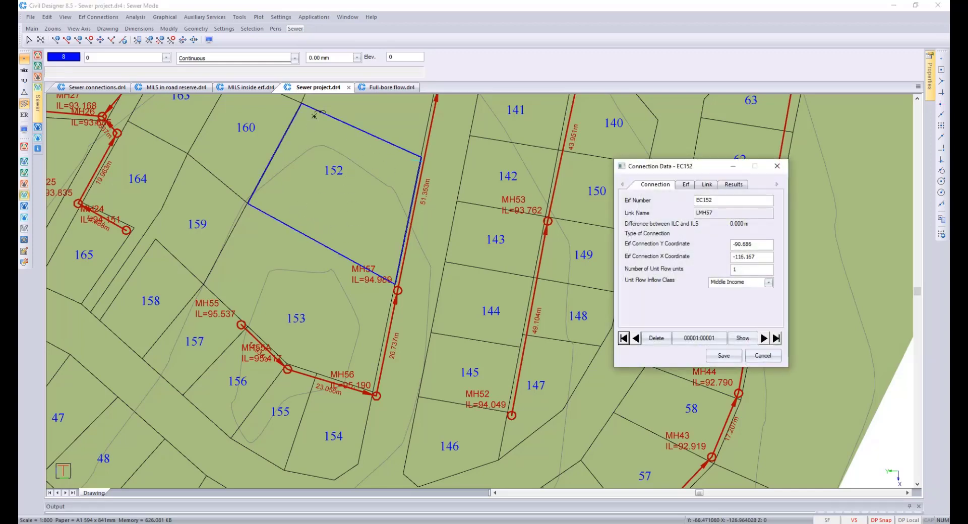
pyautogui.click(723, 356)
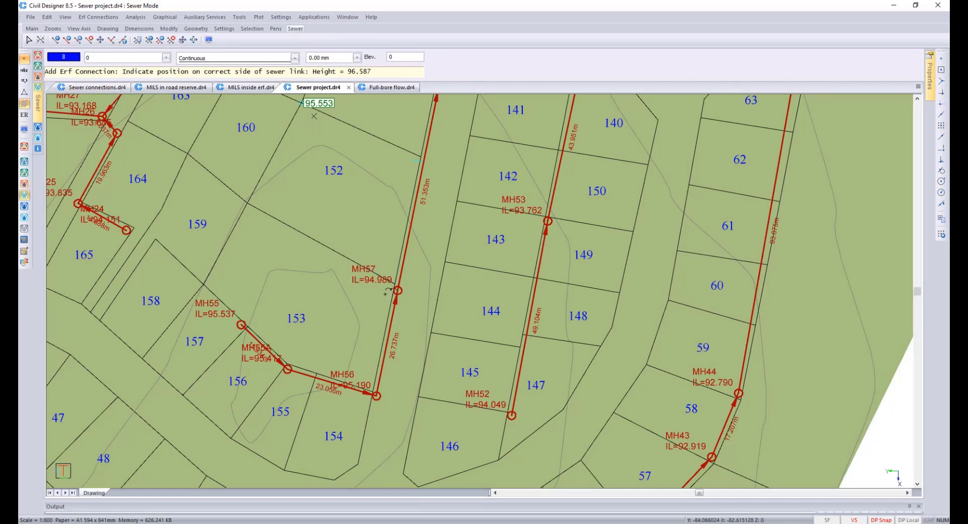
# Step: Add erf connection EC153 near MH57 using erf 153 for the minimum ground level, review its erf data, save it and end the command
pyautogui.click(385, 290)
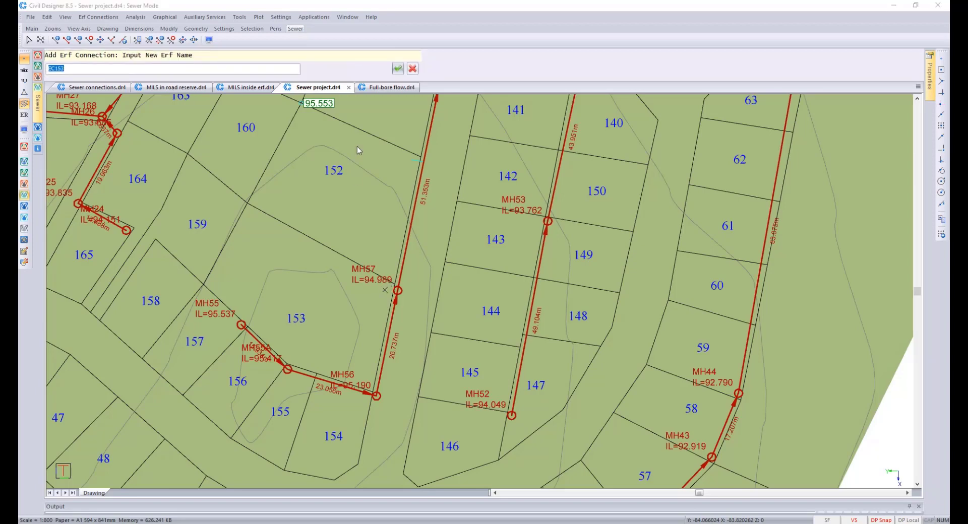
pyautogui.click(80, 68)
pyautogui.click(398, 69)
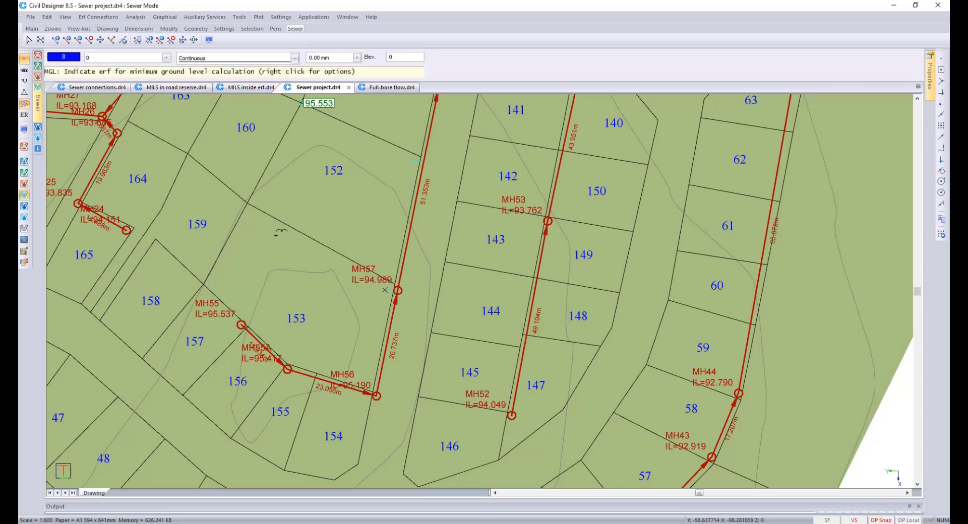
pyautogui.click(283, 229)
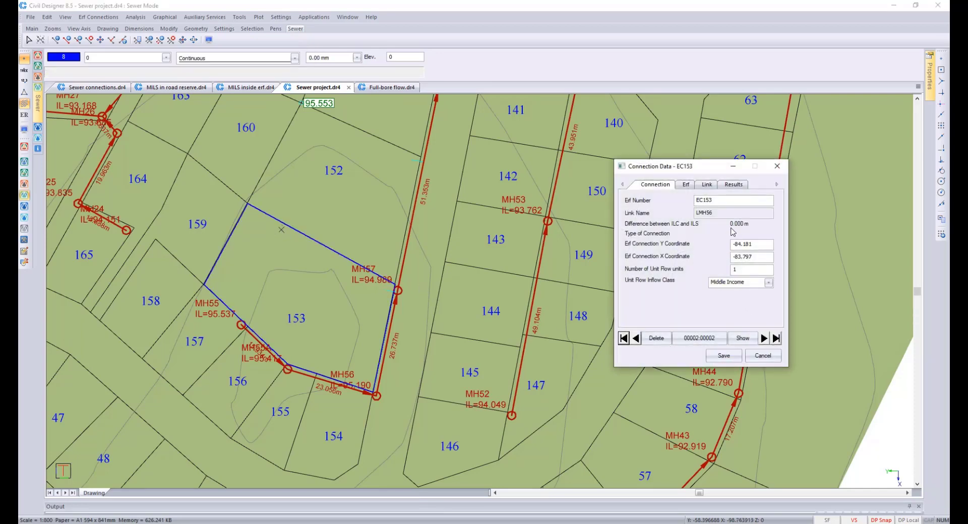
pyautogui.click(686, 185)
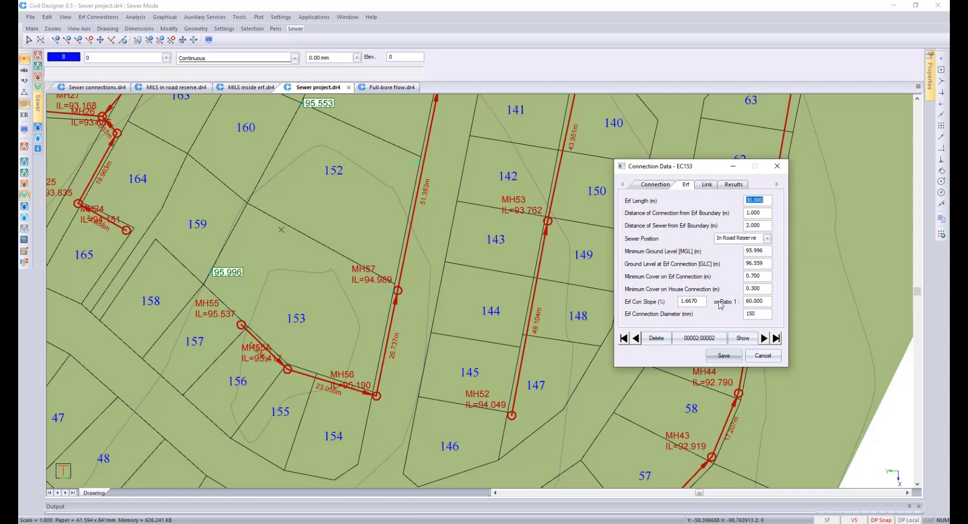
pyautogui.click(722, 358)
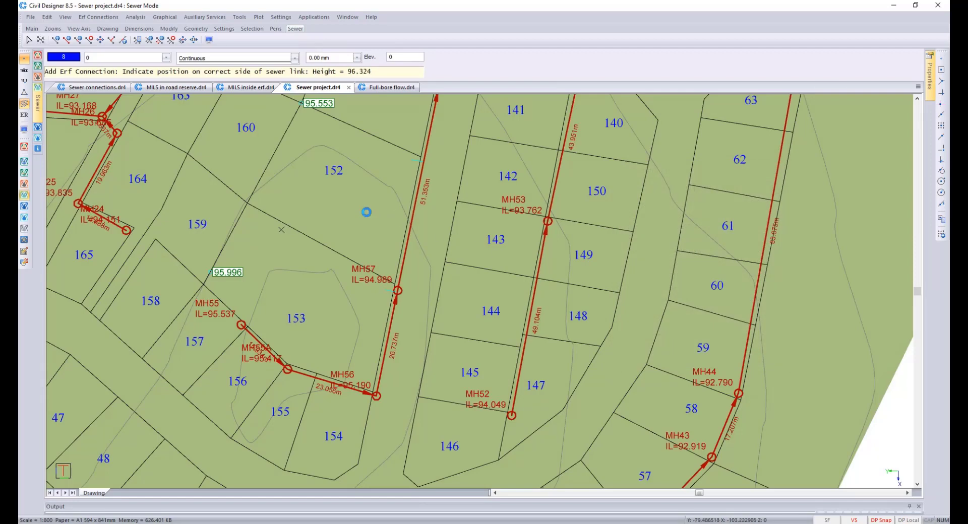
pyautogui.rightClick(364, 222)
pyautogui.click(379, 237)
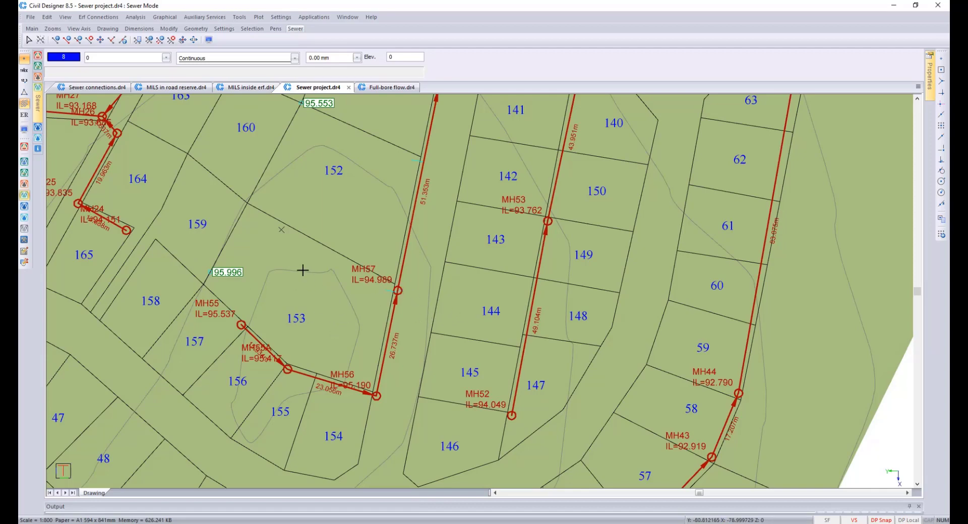
# Step: In the erf connection defaults, set the sewer position to Inside erf and the sewer's distance from the erf boundary to 1 m
pyautogui.scroll(-3, 346, 348)
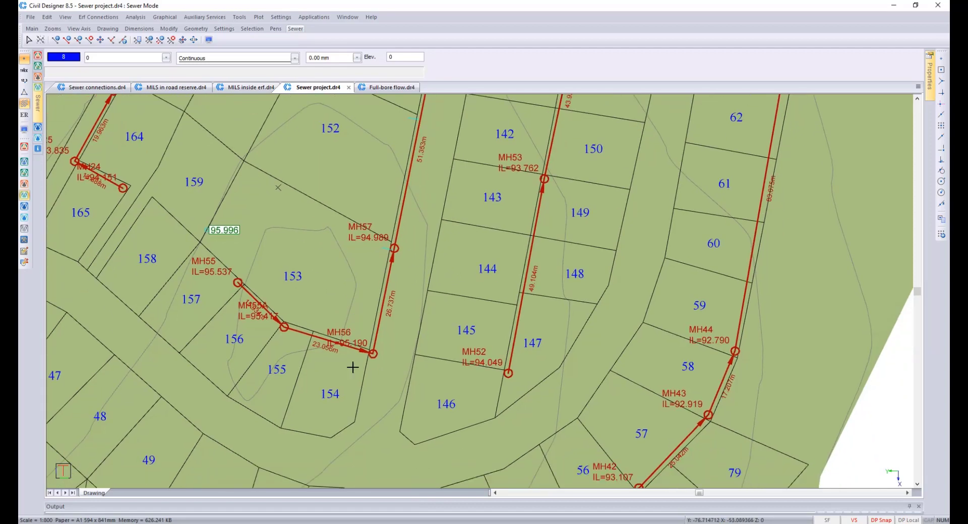
pyautogui.click(98, 18)
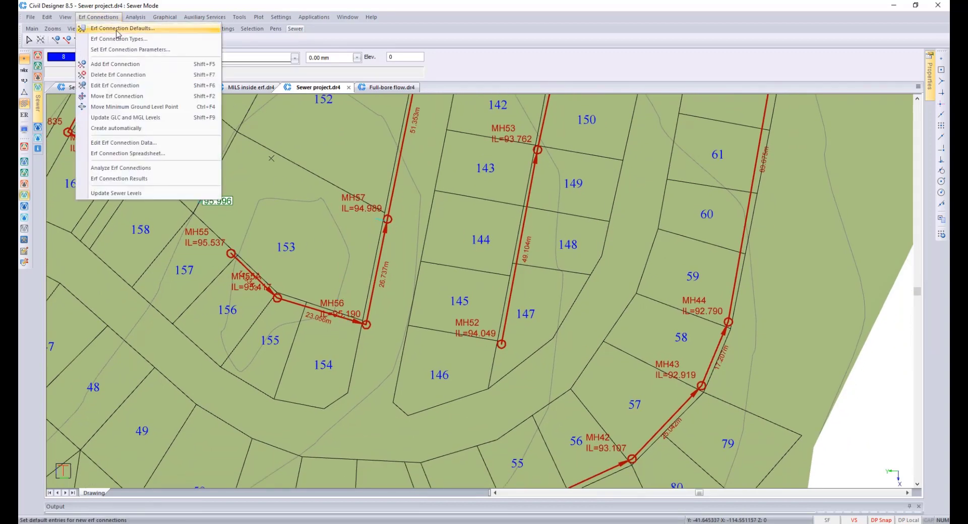
pyautogui.click(117, 29)
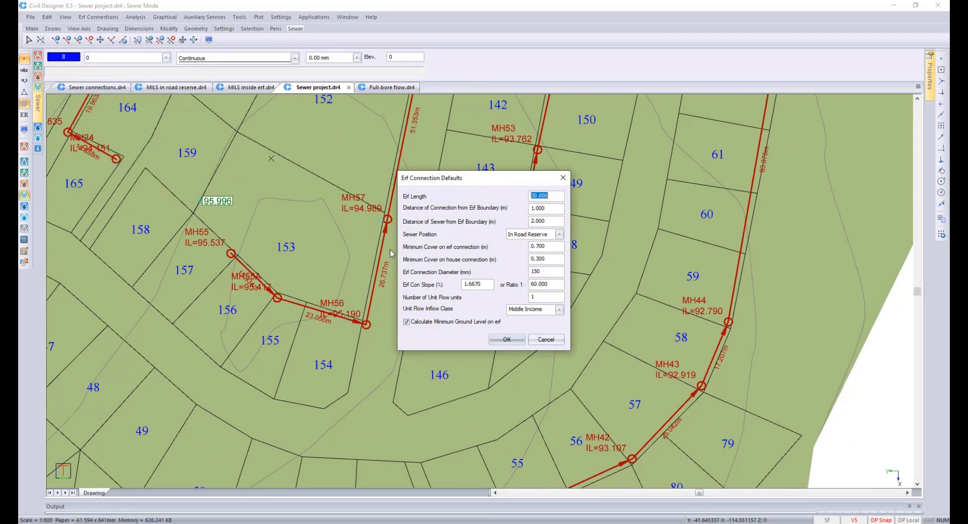
pyautogui.click(552, 235)
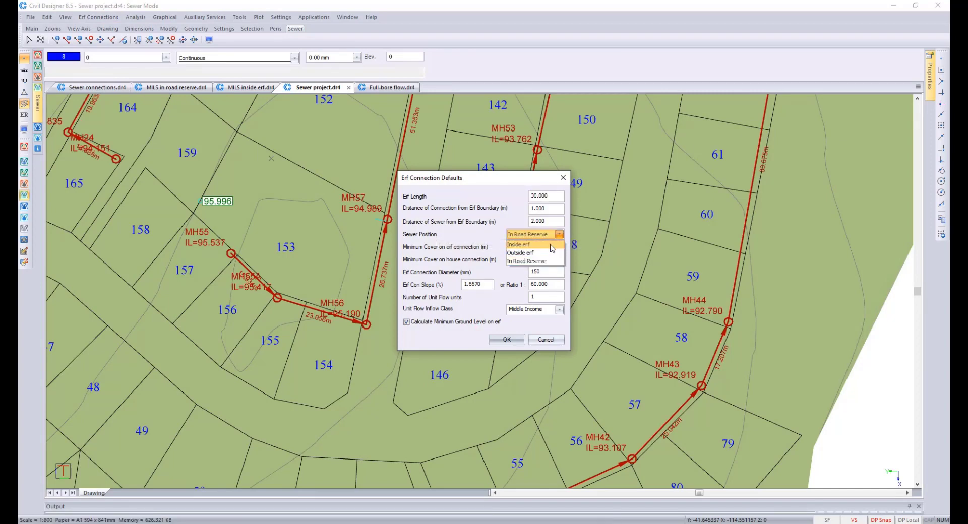
pyautogui.click(549, 245)
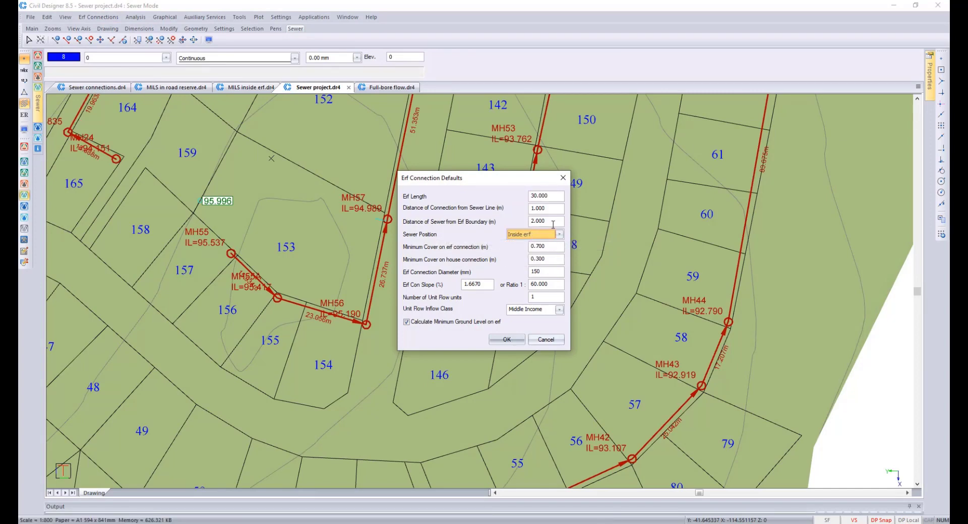
pyautogui.moveTo(553, 224); pyautogui.dragTo(523, 226)
pyautogui.write('1')
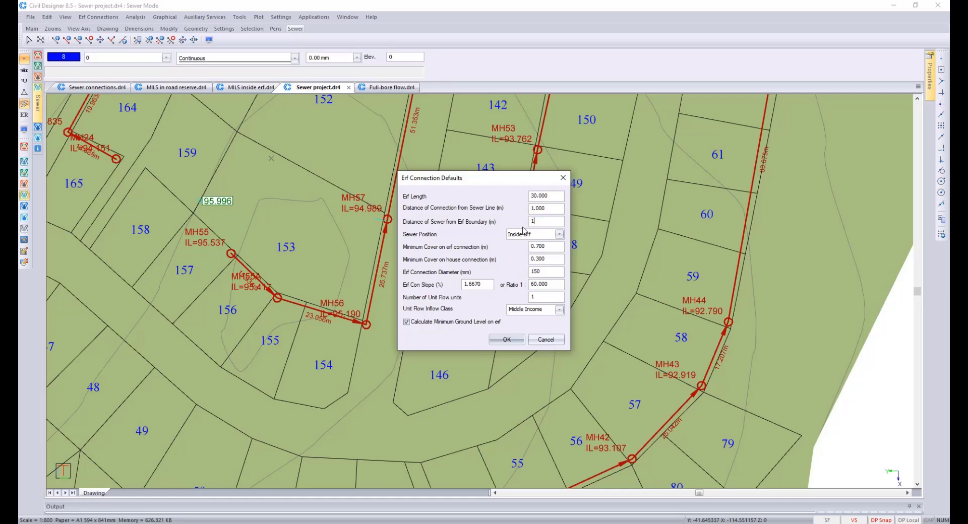
pyautogui.click(562, 208)
pyautogui.click(506, 340)
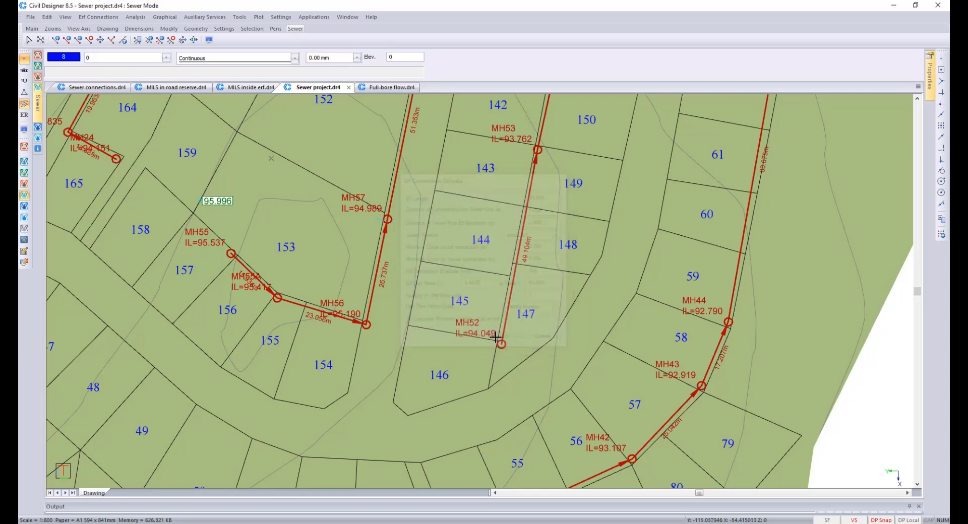
# Step: Add erf connection EC154 inside erf 154 beside MH56, using that erf for the minimum ground level, and save it
pyautogui.click(103, 17)
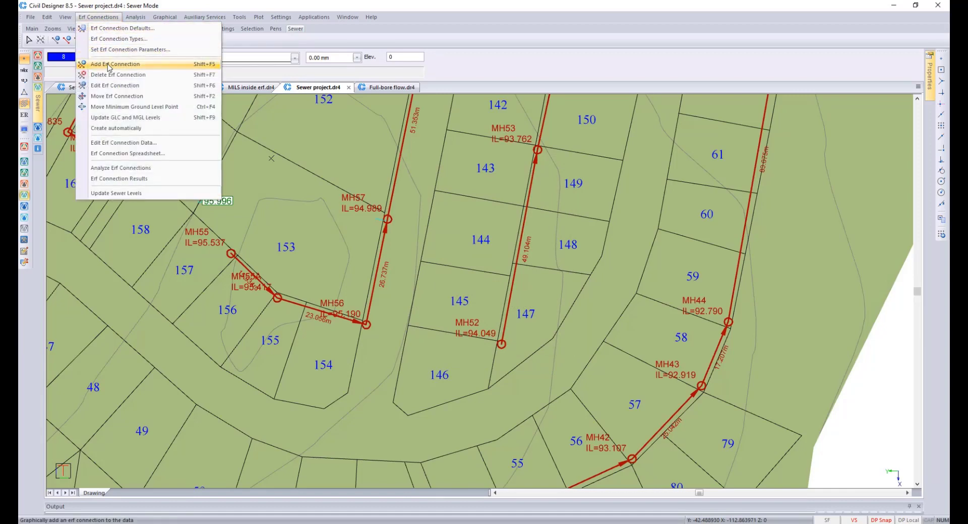
pyautogui.click(112, 65)
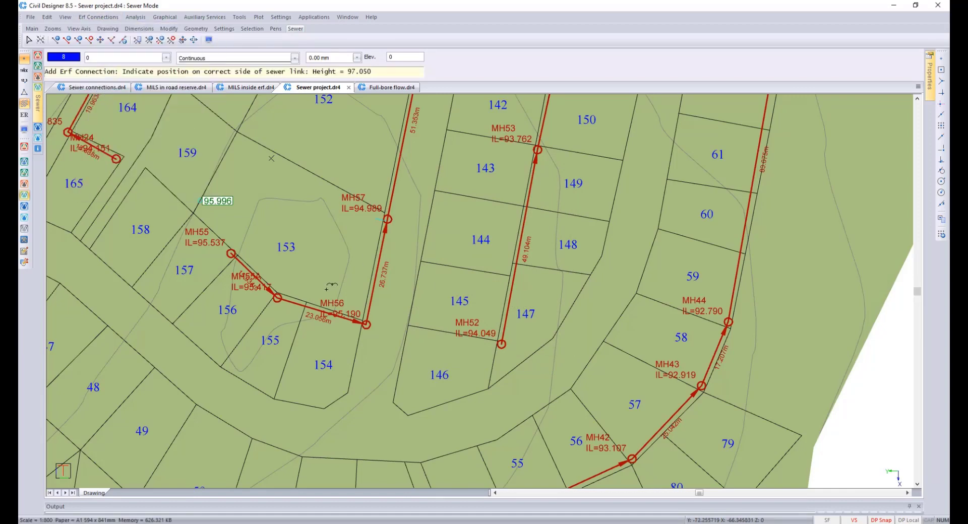
pyautogui.click(354, 327)
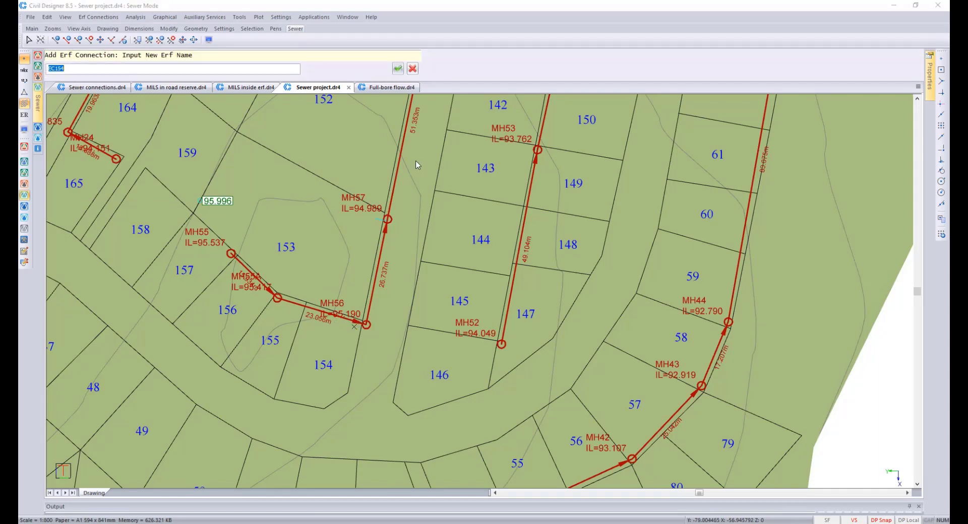
pyautogui.click(397, 69)
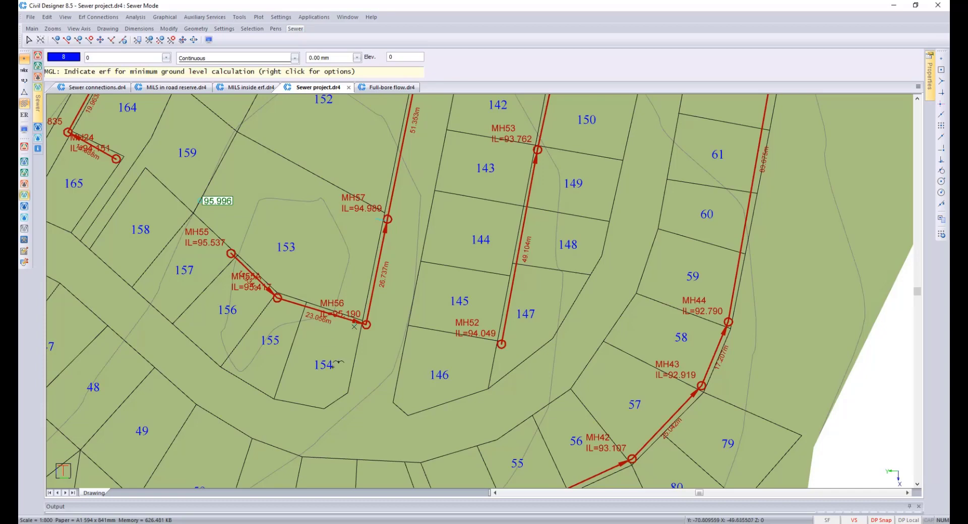
pyautogui.click(345, 368)
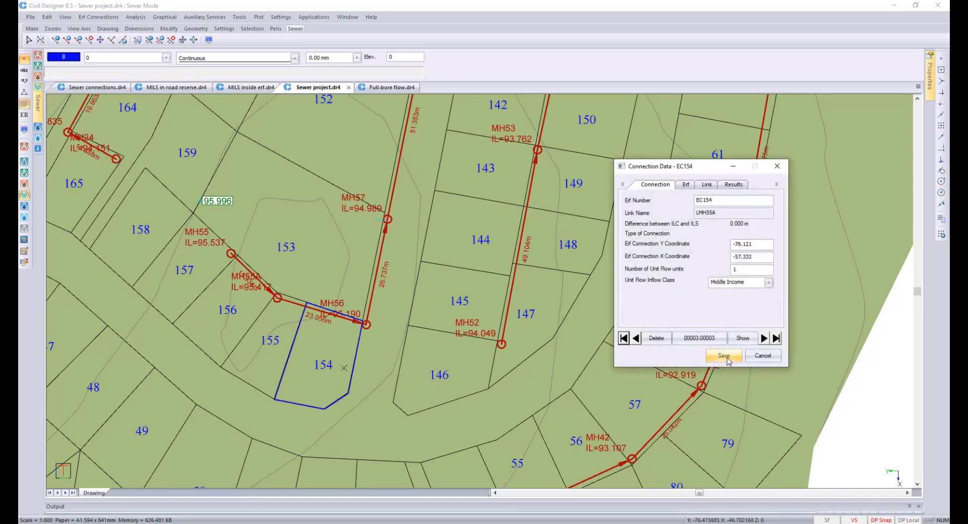
pyautogui.click(723, 356)
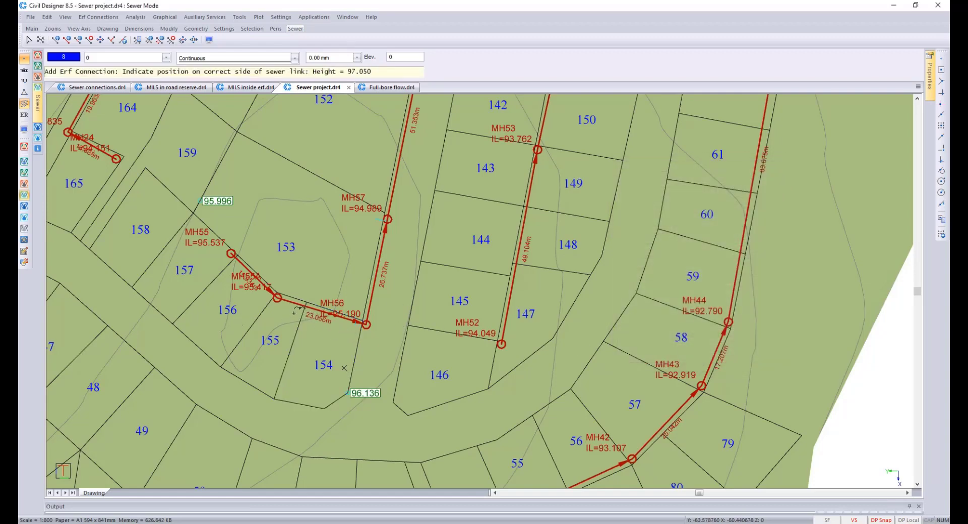
# Step: Add erf connection EC155 on the sewer between MH55A and MH56 using erf 155 for the minimum ground level, save it and end the command
pyautogui.click(299, 310)
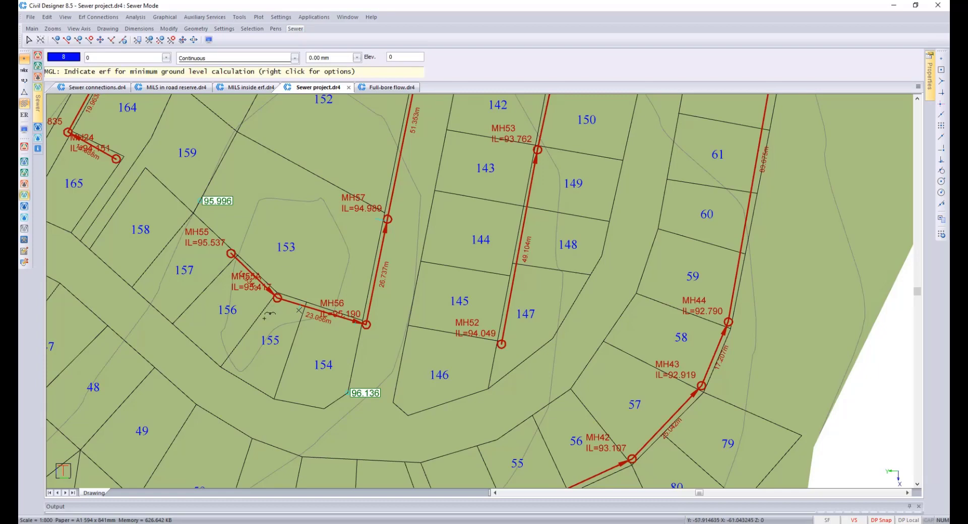
pyautogui.click(262, 318)
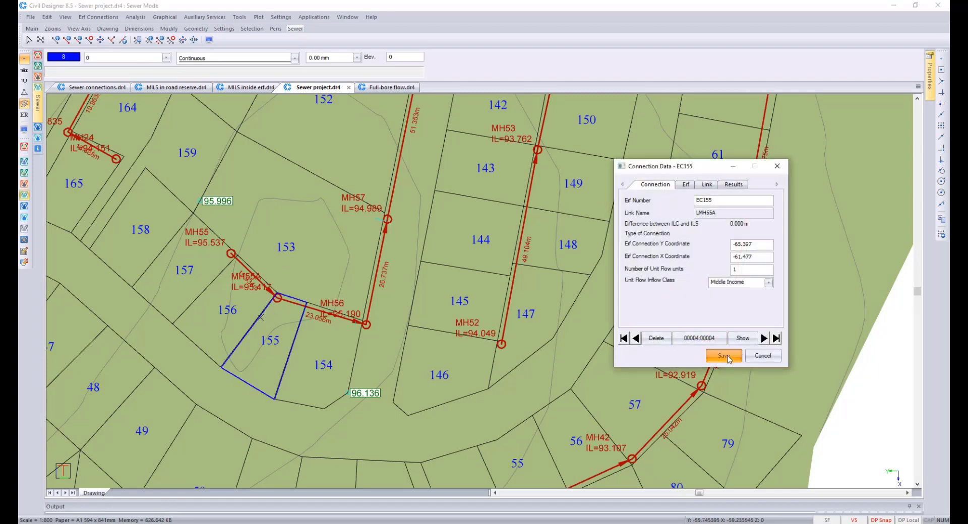
pyautogui.click(724, 356)
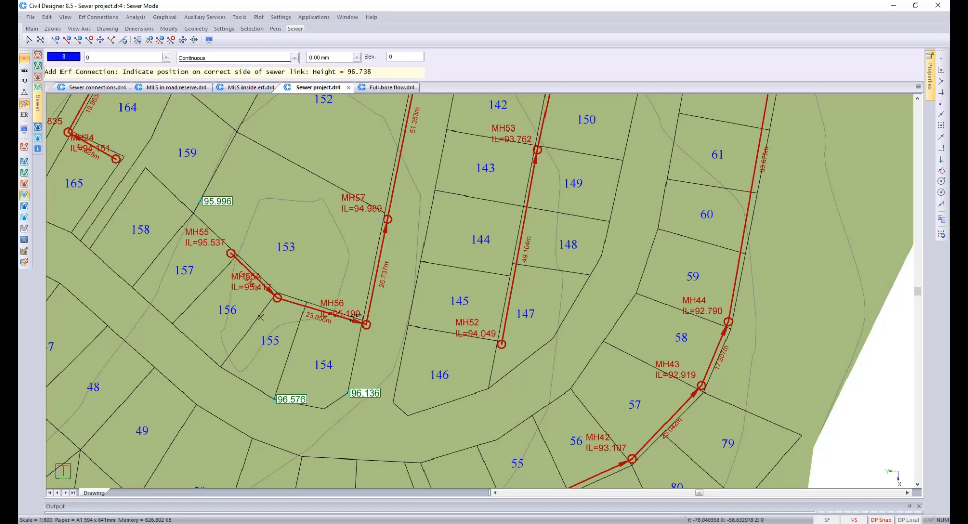
pyautogui.rightClick(331, 243)
pyautogui.click(344, 248)
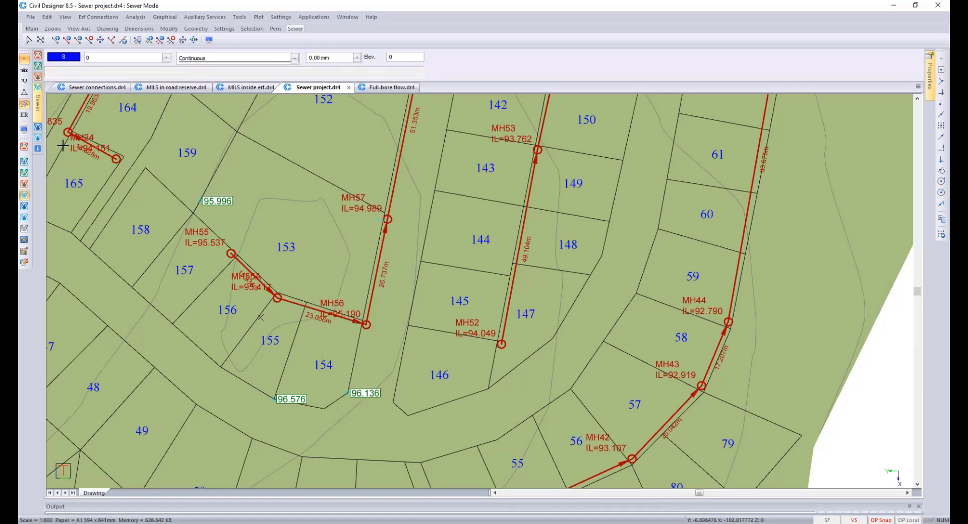
# Step: In the sewer display settings, annotate erf connections with the erf number {ERFNUM} and set the text position to BL
pyautogui.click(25, 129)
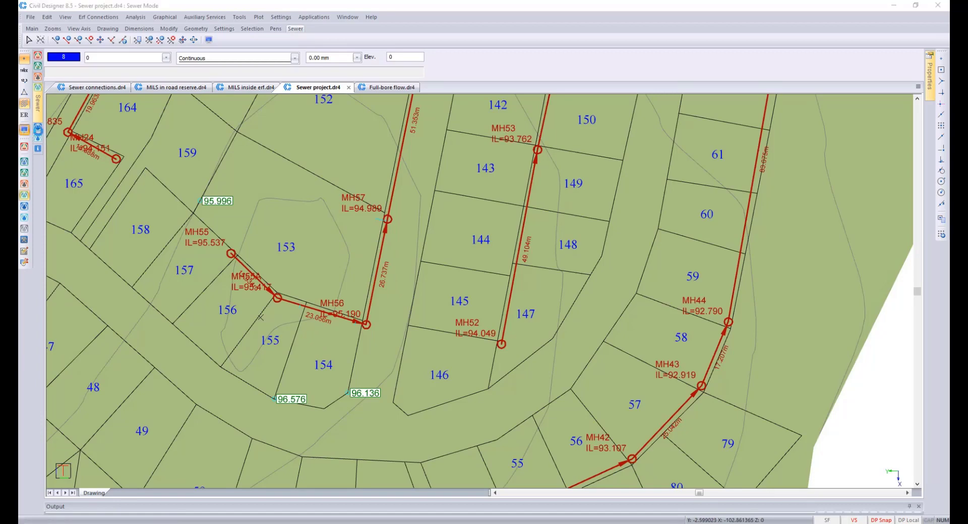
pyautogui.click(377, 217)
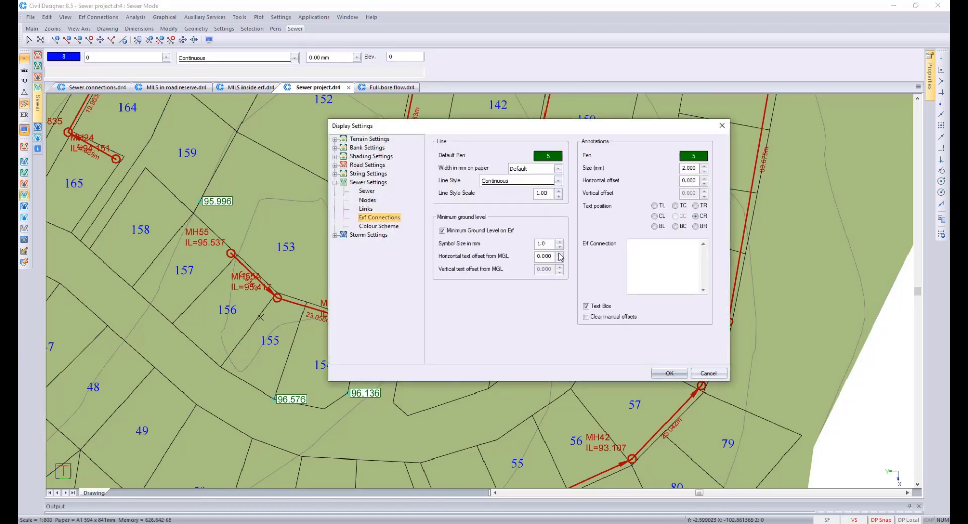
pyautogui.click(635, 249)
pyautogui.rightClick(635, 249)
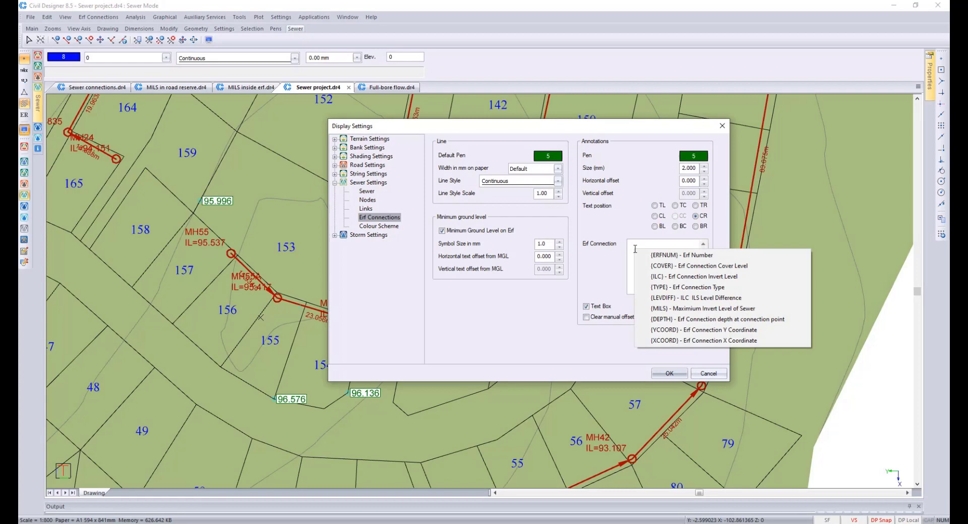
pyautogui.click(664, 256)
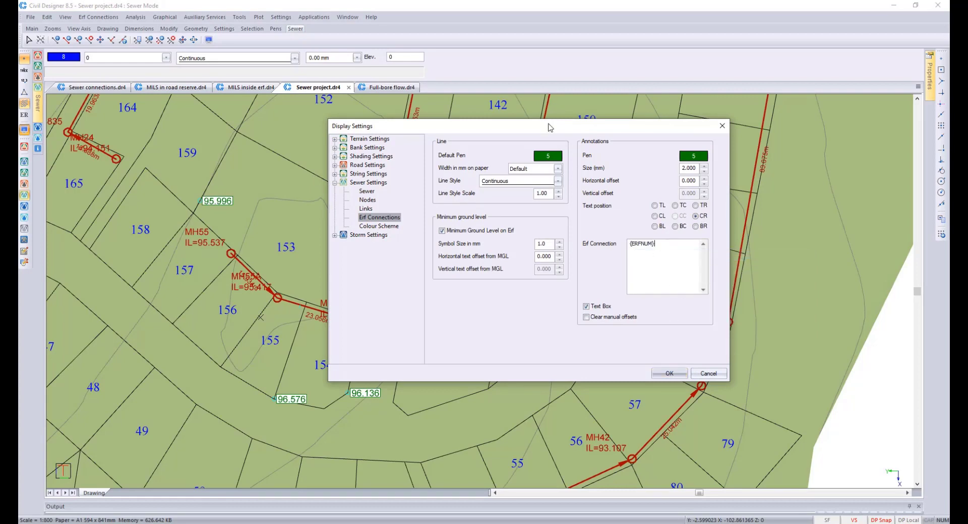
pyautogui.moveTo(549, 126); pyautogui.dragTo(663, 117)
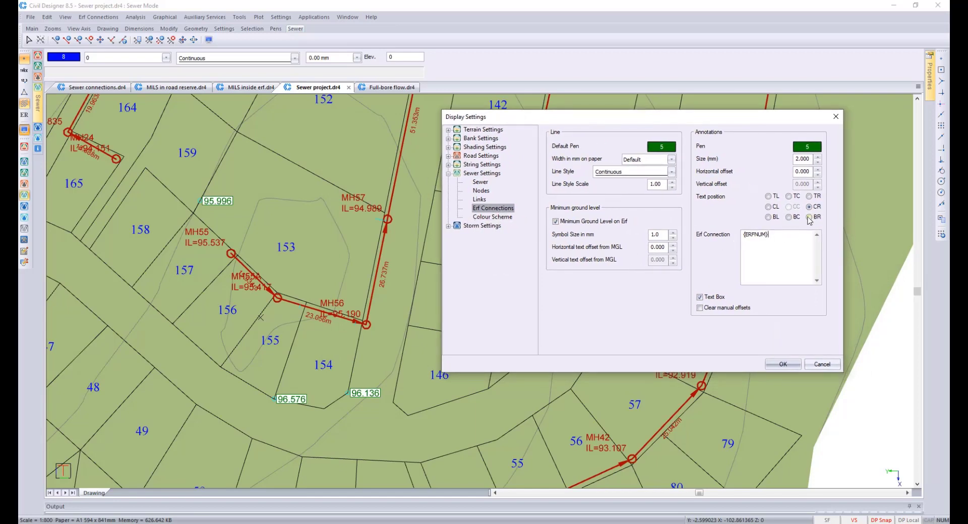
pyautogui.click(768, 217)
pyautogui.click(781, 363)
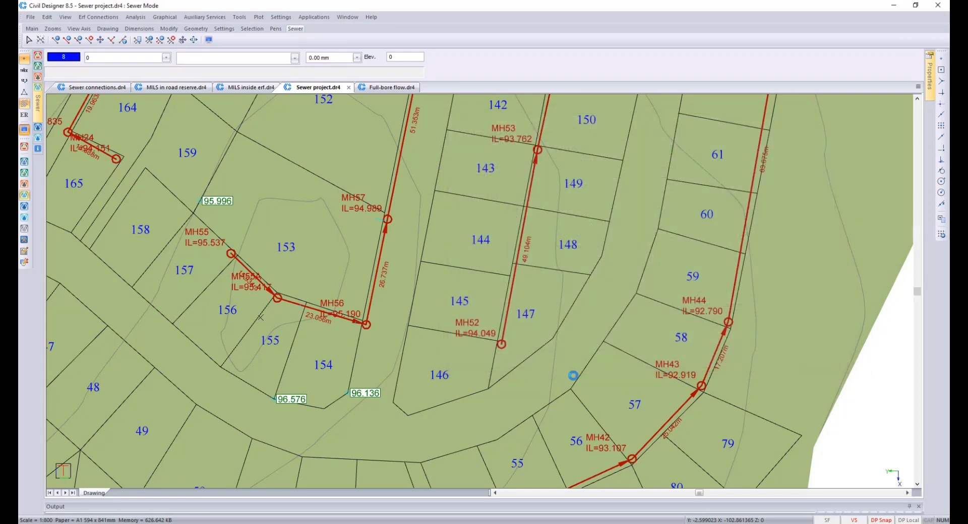
# Step: Change the default sewer position for erf connections to Outside erf and accept the defaults
pyautogui.scroll(1, 340, 343)
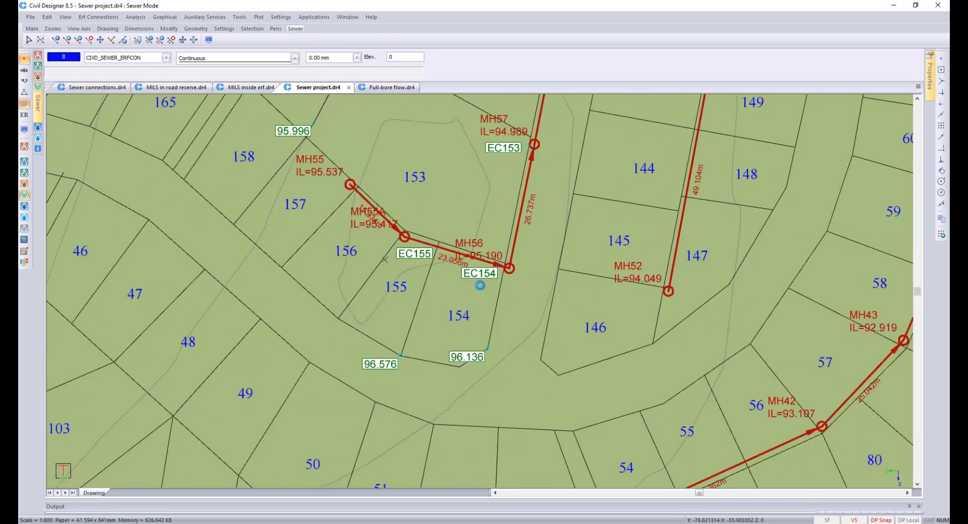
pyautogui.moveTo(483, 280); pyautogui.dragTo(472, 302, button='middle')
pyautogui.moveTo(521, 188); pyautogui.dragTo(493, 201, button='middle')
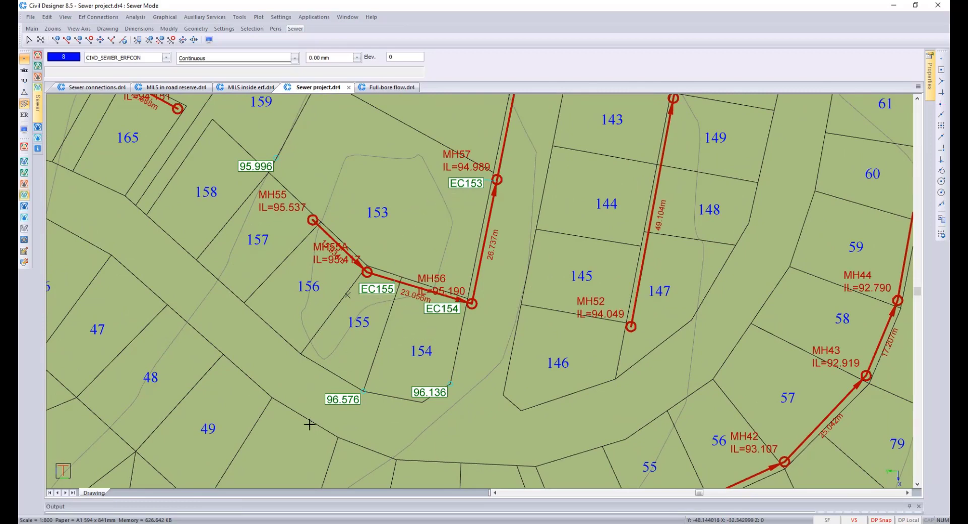
pyautogui.moveTo(457, 196); pyautogui.dragTo(377, 229, button='middle')
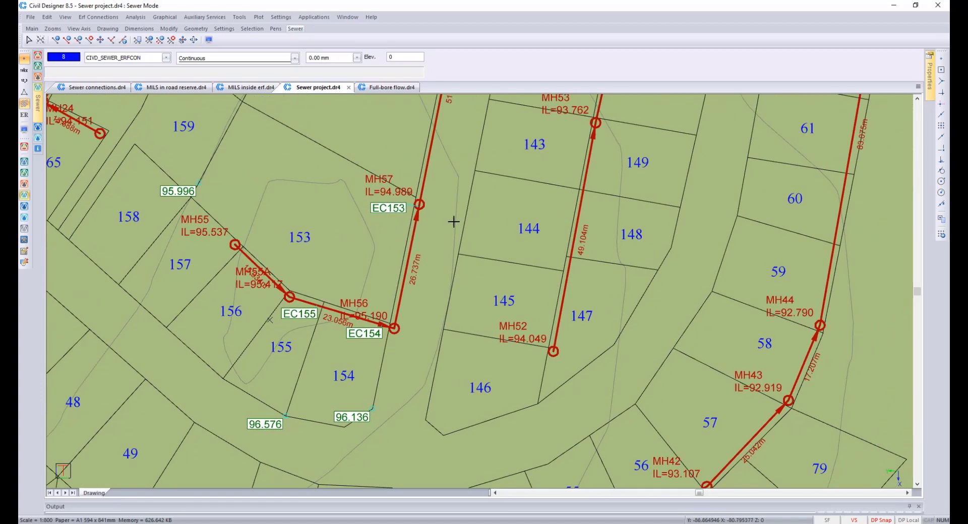
pyautogui.moveTo(485, 217); pyautogui.dragTo(432, 225, button='middle')
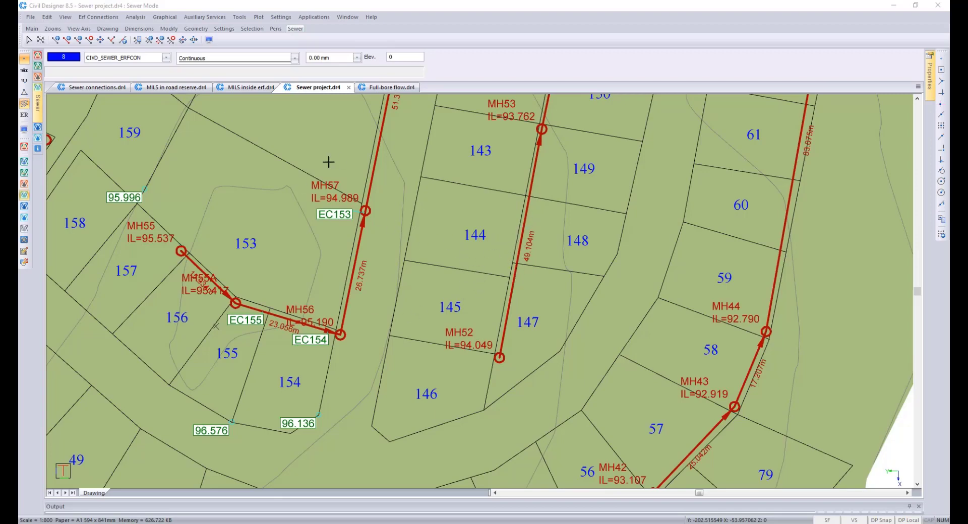
pyautogui.click(97, 18)
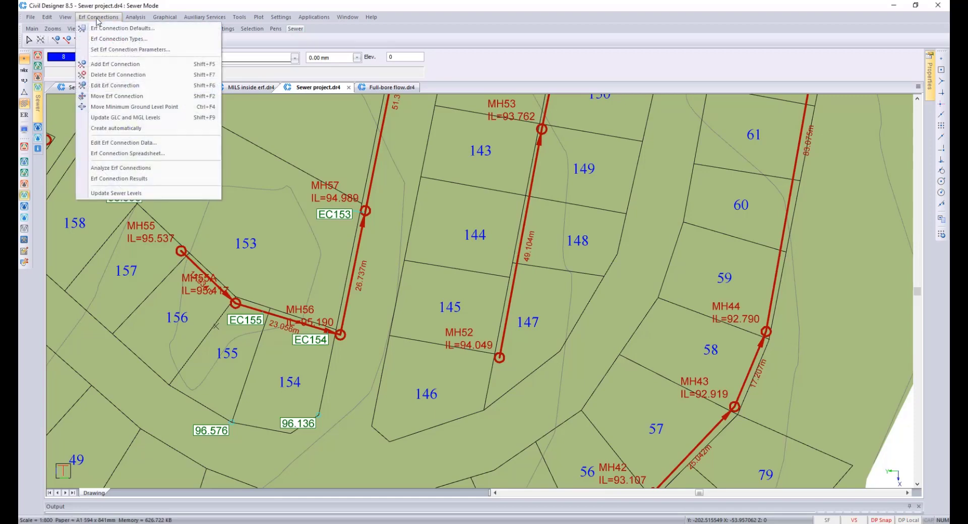
pyautogui.click(123, 28)
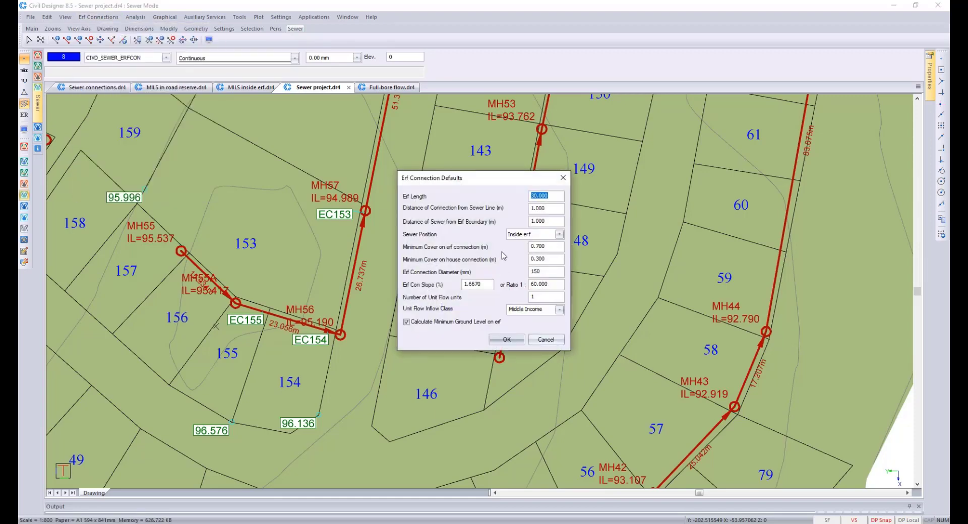
pyautogui.click(559, 234)
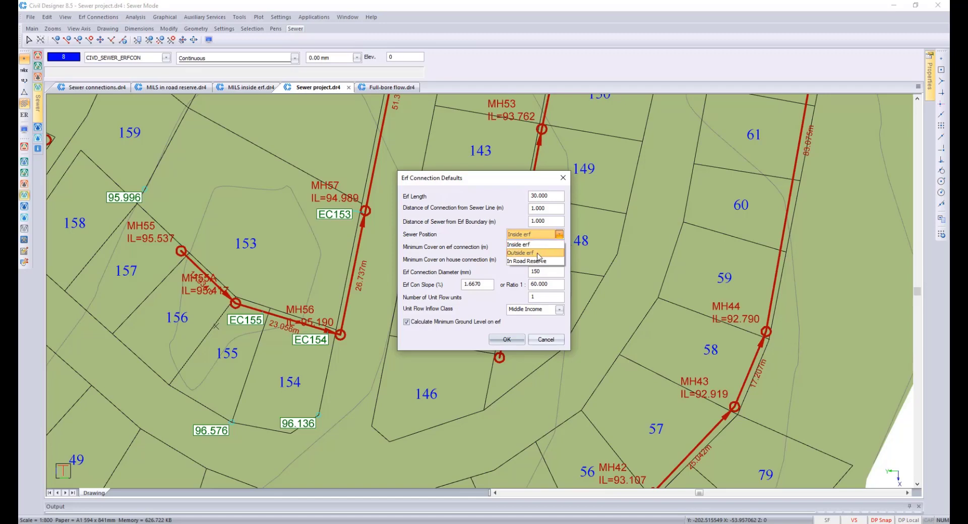
pyautogui.click(523, 254)
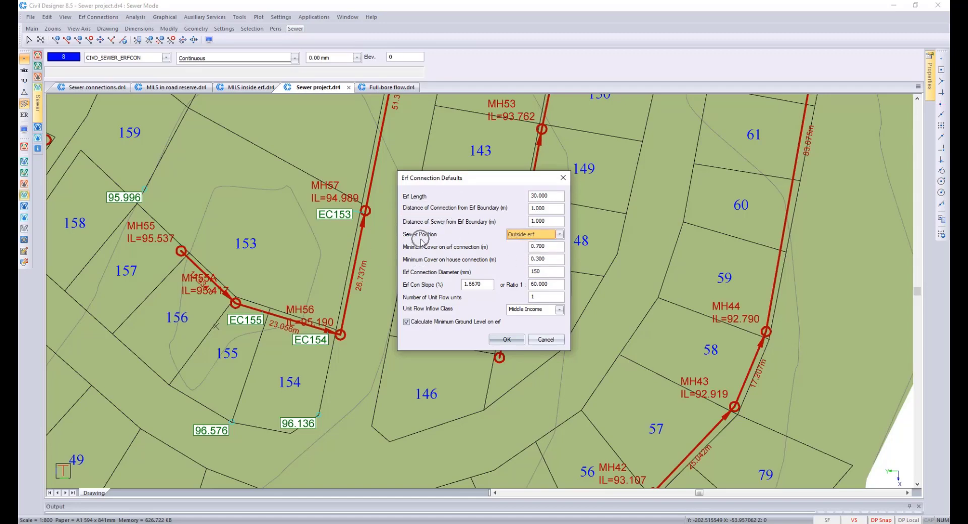
pyautogui.click(512, 340)
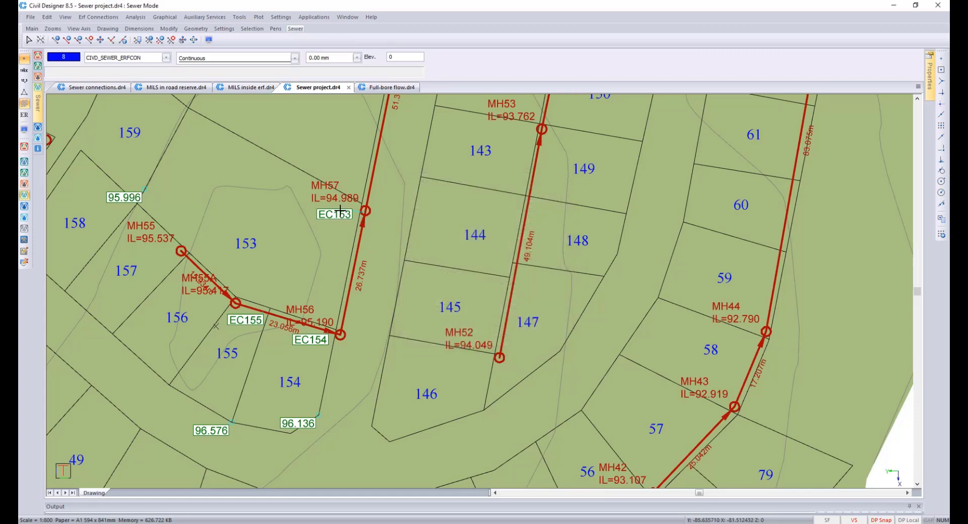
# Step: Add erf connection EC144 near the upper sewer-side corner of erf 144, use that erf for the minimum ground level, and save it
pyautogui.click(98, 16)
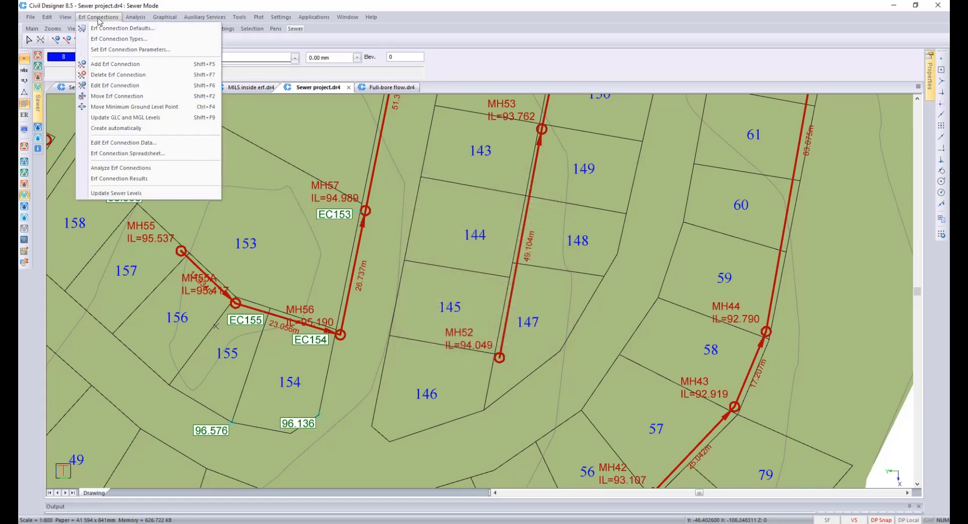
pyautogui.click(127, 66)
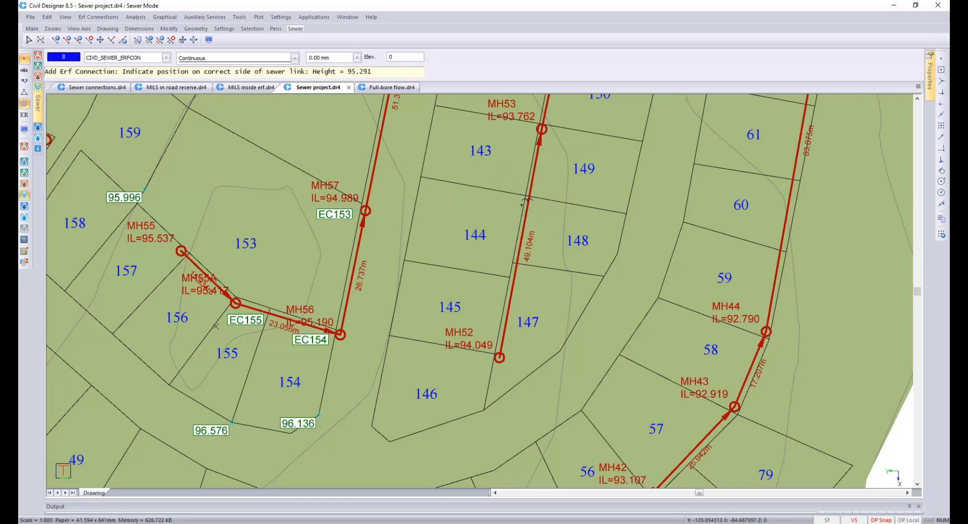
pyautogui.click(516, 199)
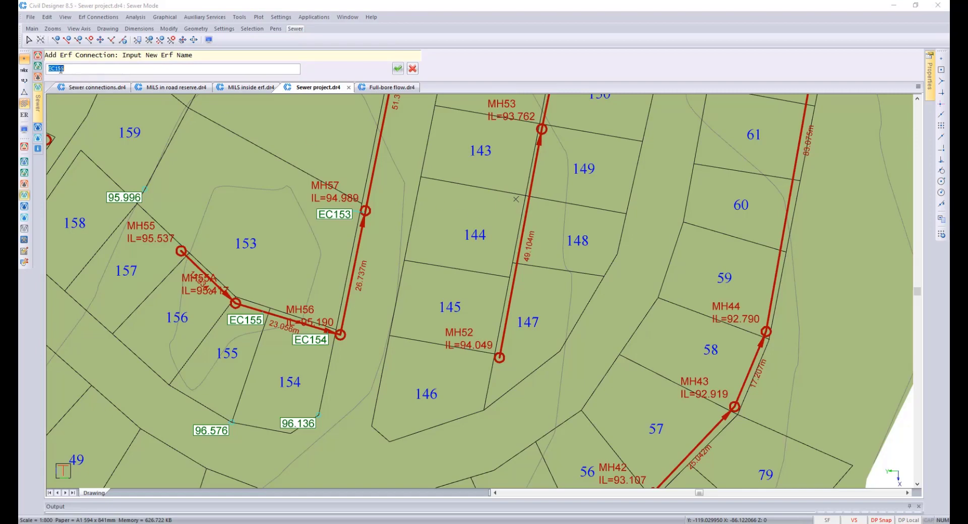
pyautogui.moveTo(57, 70); pyautogui.dragTo(87, 73)
pyautogui.click(395, 69)
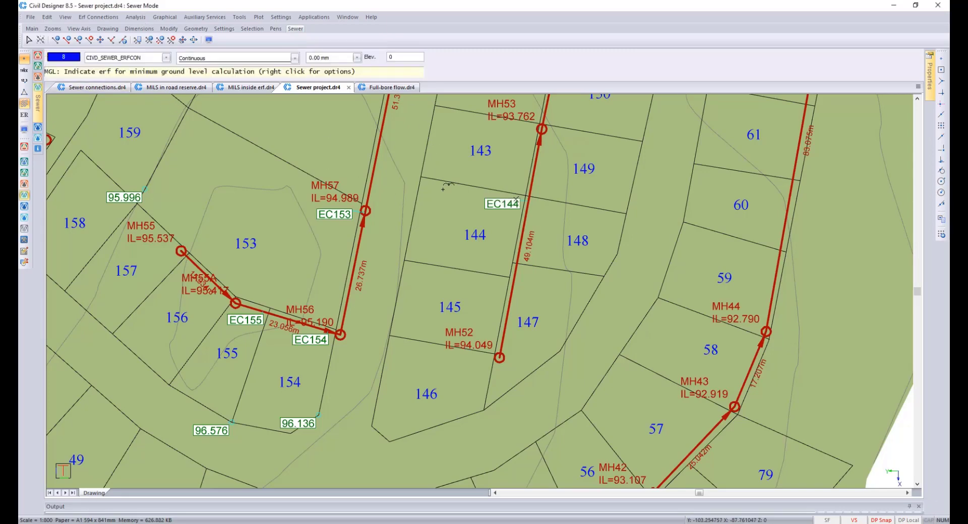
pyautogui.click(443, 186)
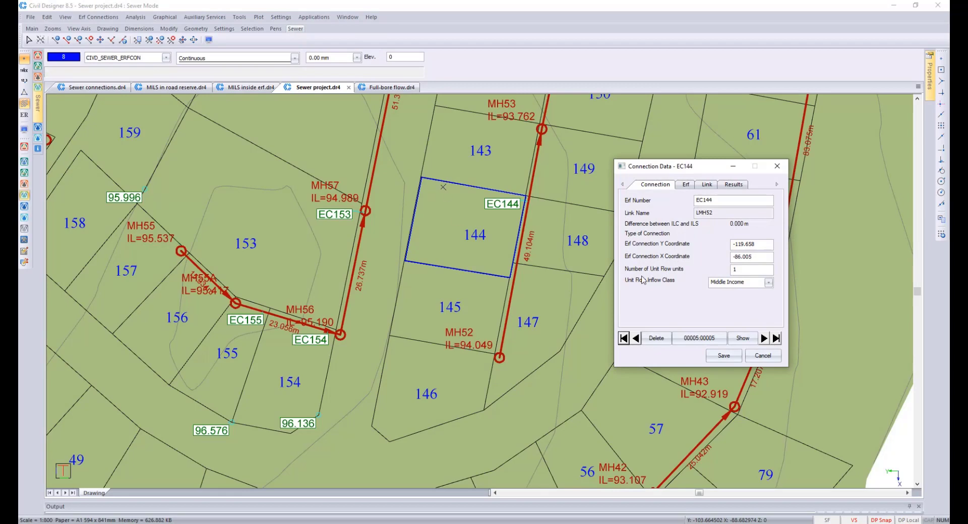
pyautogui.click(723, 356)
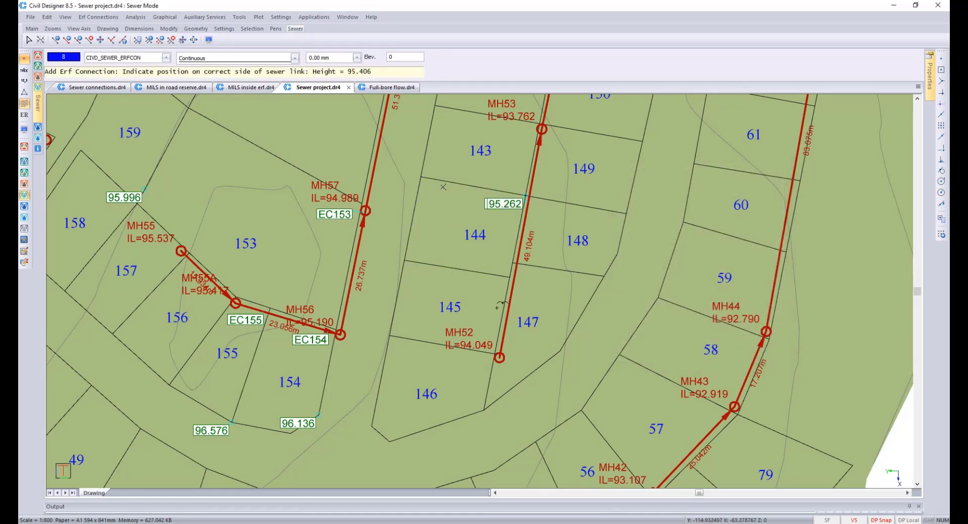
# Step: Add erf connection EC145 on the erf 145 side of the sewer between MH52 and MH53, indicating erf 145 for the minimum ground level
pyautogui.click(501, 282)
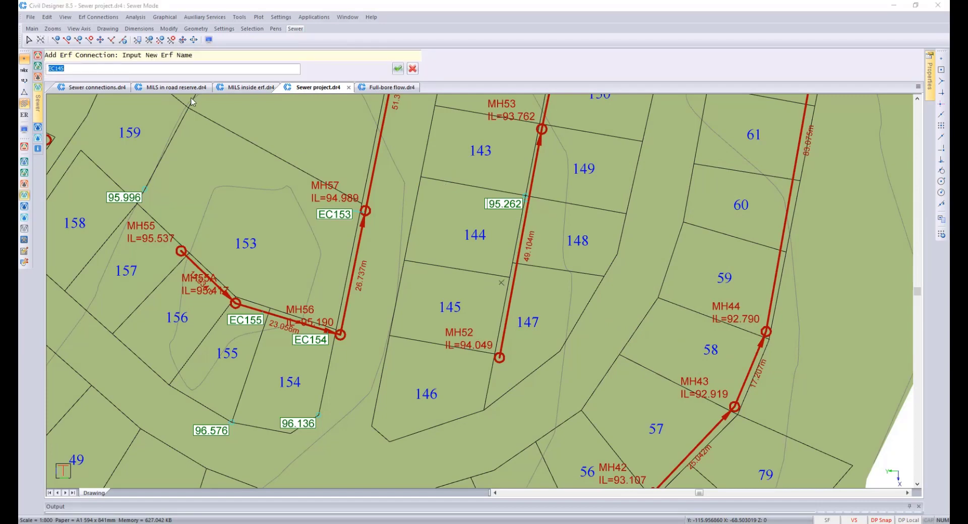
pyautogui.click(74, 69)
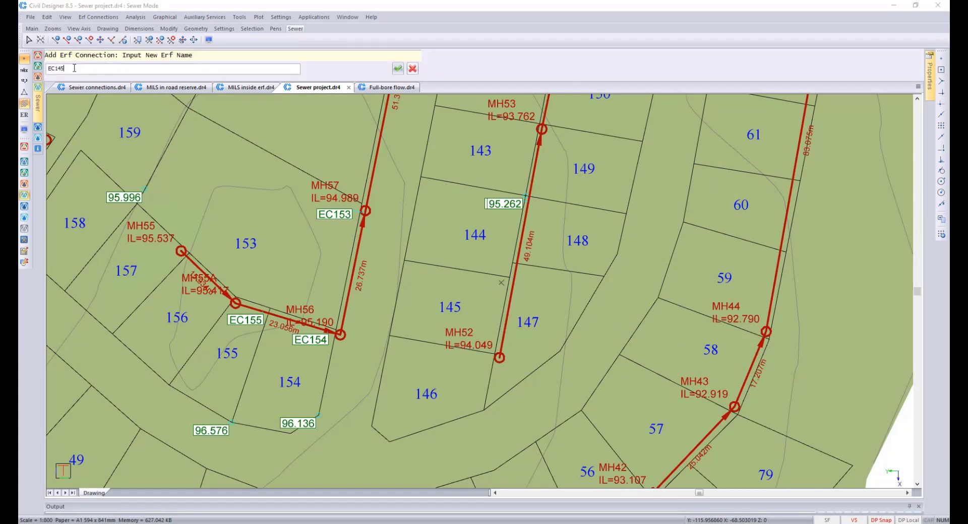
pyautogui.click(402, 72)
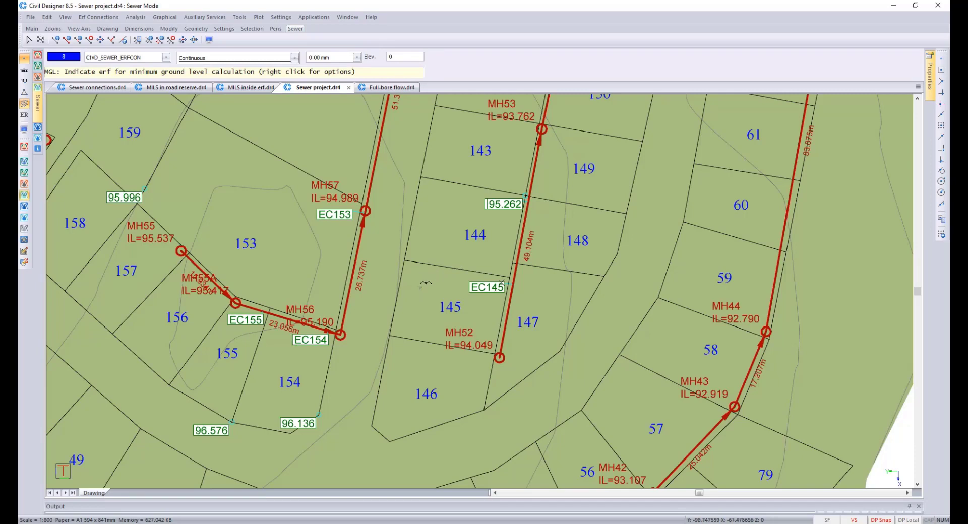
pyautogui.click(422, 286)
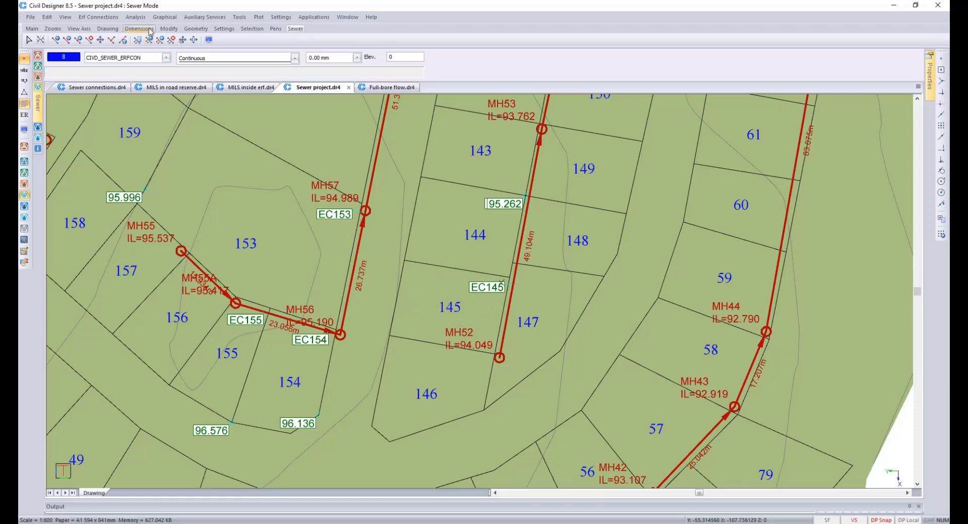
# Step: Analyze all erf connections, replace the existing node inflows, then review and close the results
pyautogui.click(100, 18)
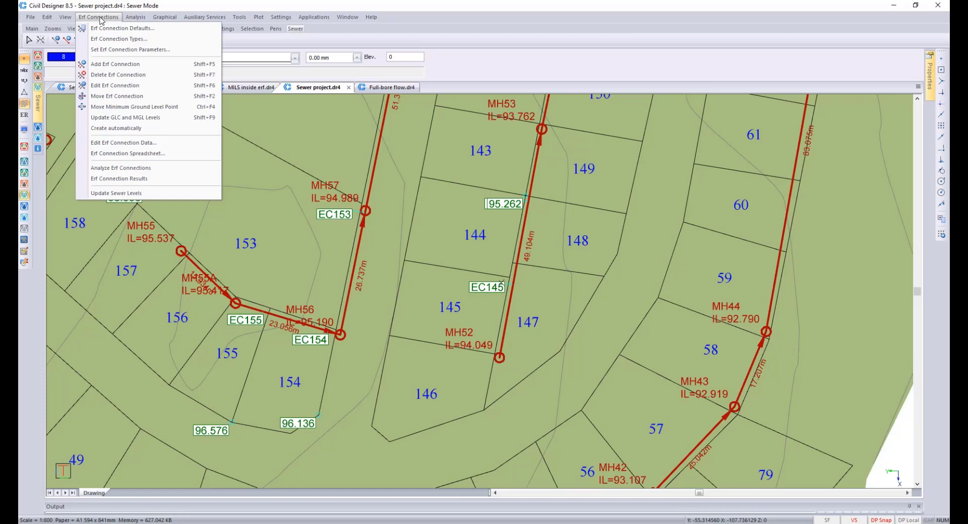
pyautogui.click(134, 168)
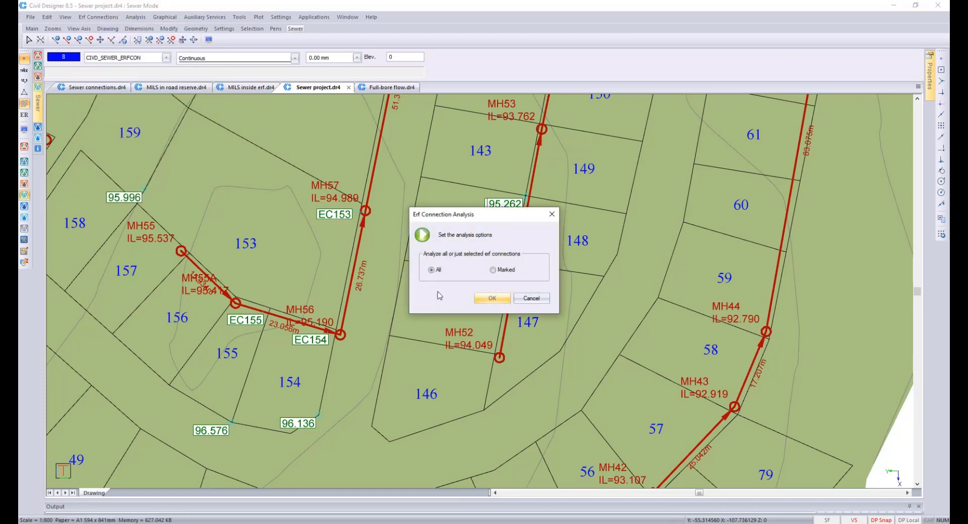
pyautogui.click(490, 297)
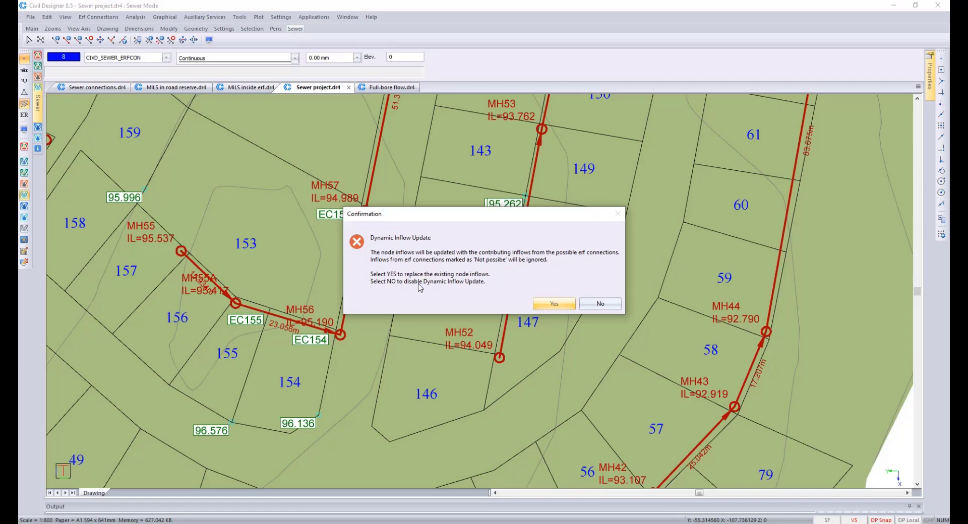
pyautogui.click(548, 306)
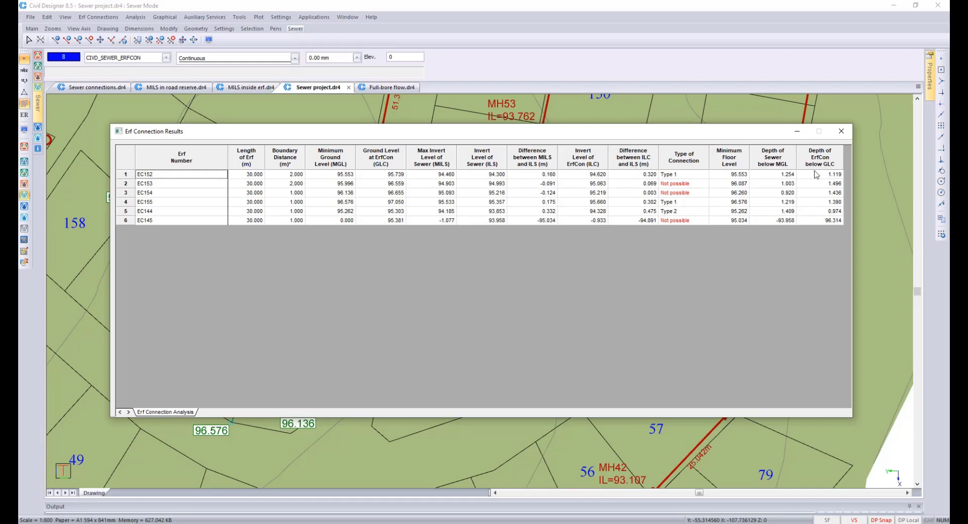
pyautogui.click(839, 134)
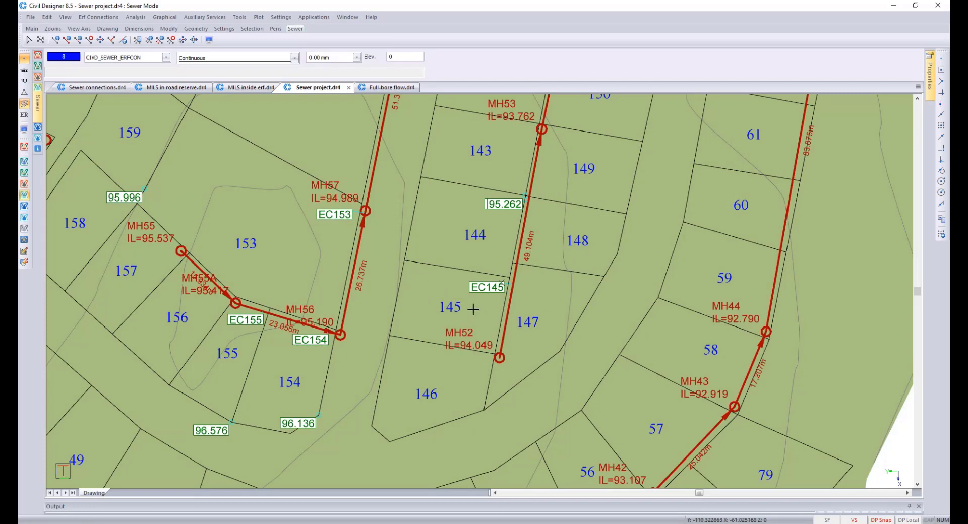
# Step: Move the minimum ground level point of EC145 to the corner where the boundary between erven 144 and 145 meets the sewer
pyautogui.click(94, 17)
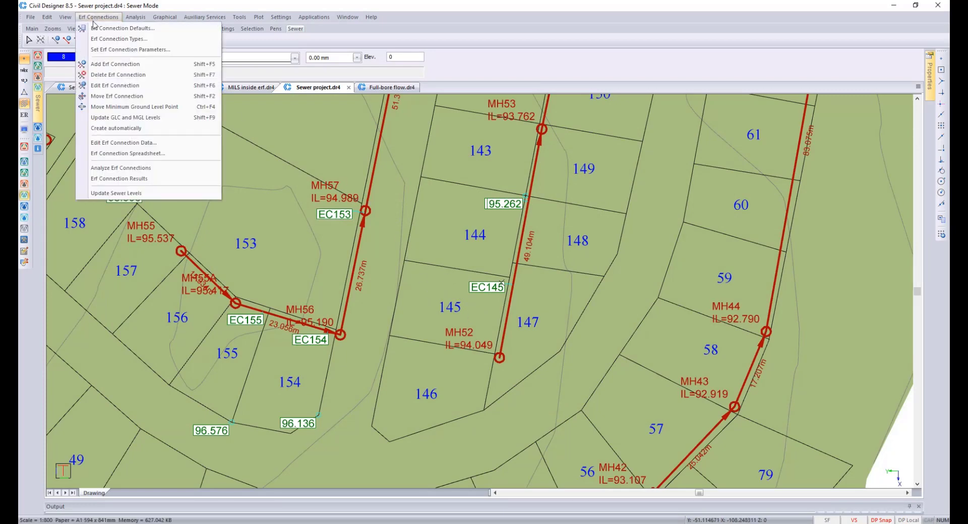
pyautogui.click(128, 108)
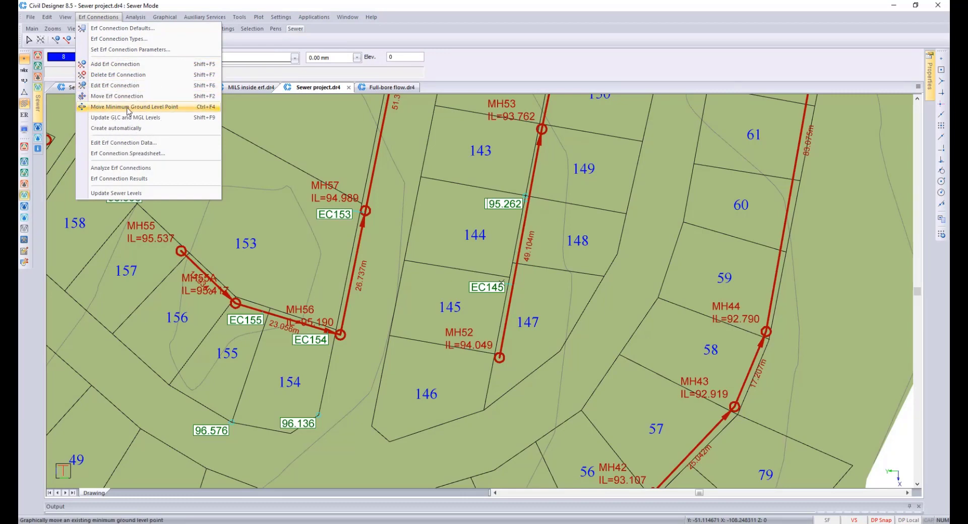
pyautogui.click(128, 107)
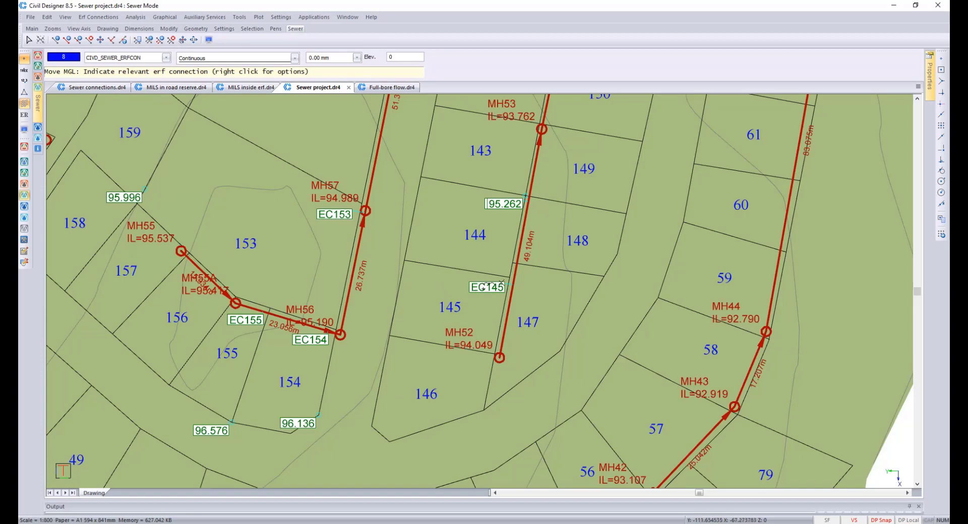
pyautogui.click(485, 299)
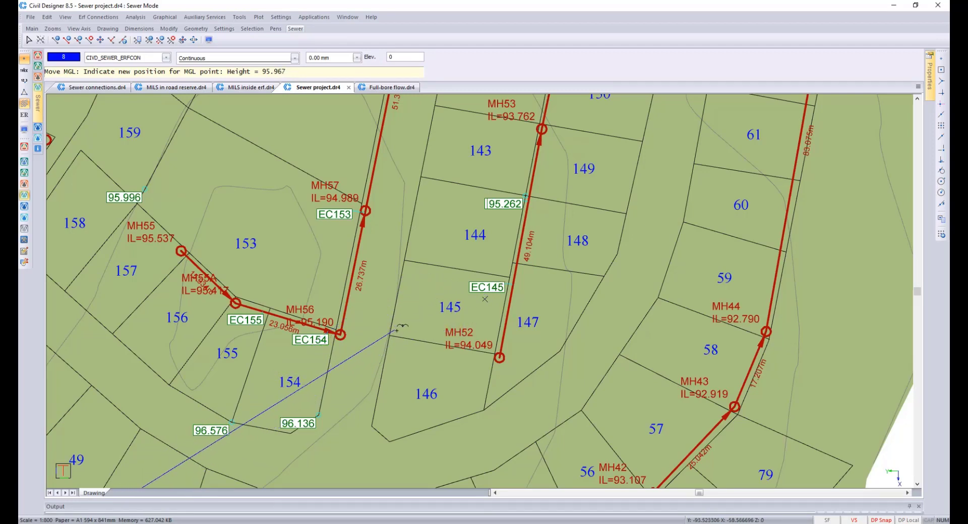
pyautogui.scroll(1, 484, 290)
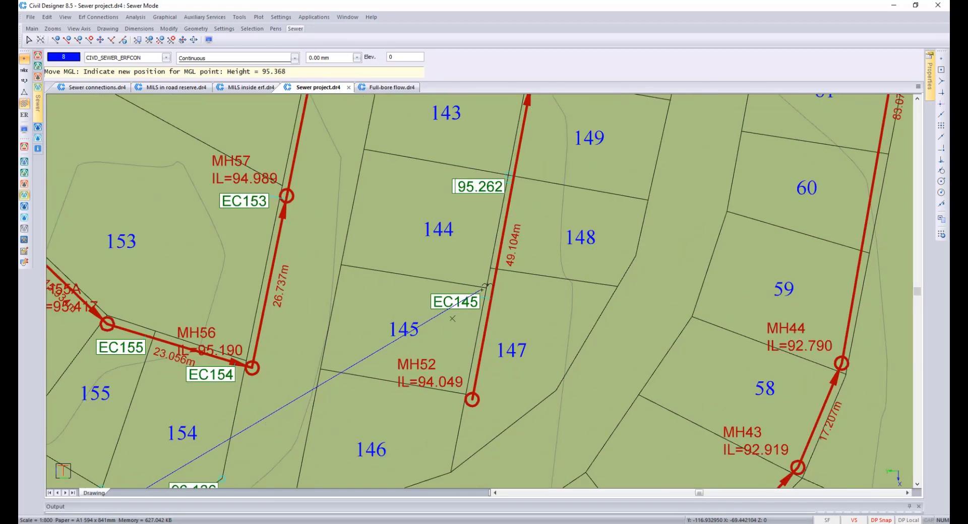
pyautogui.click(485, 286)
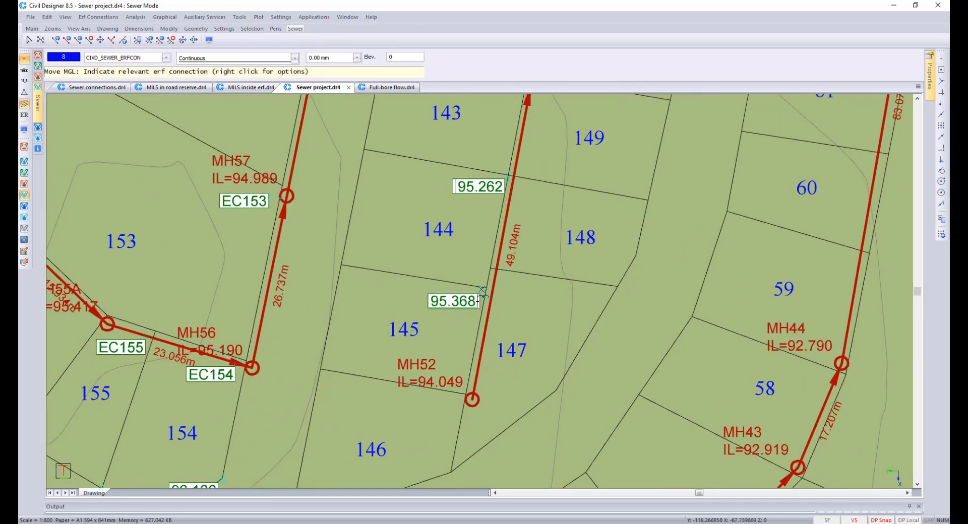
# Step: Move the minimum ground level label of EC145 above its erf number label so the two no longer overlap
pyautogui.scroll(3, 476, 300)
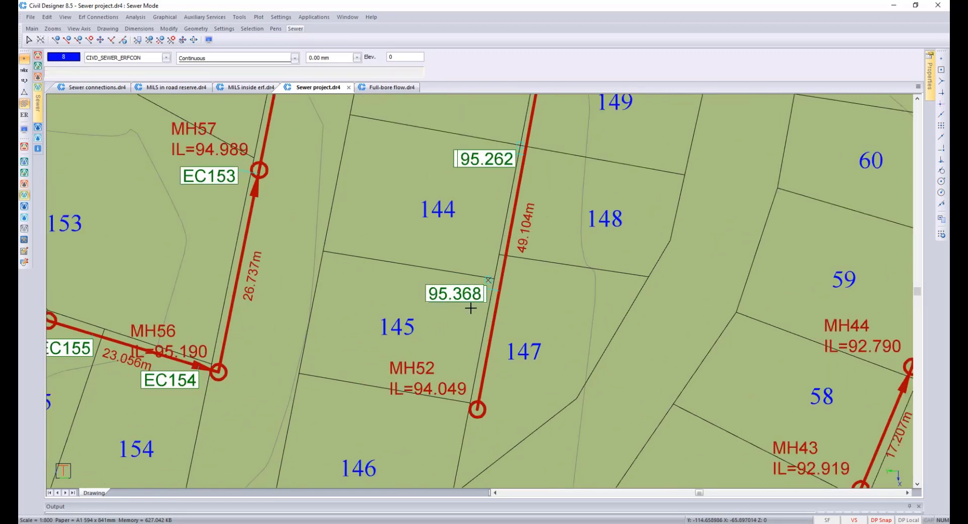
pyautogui.click(487, 274)
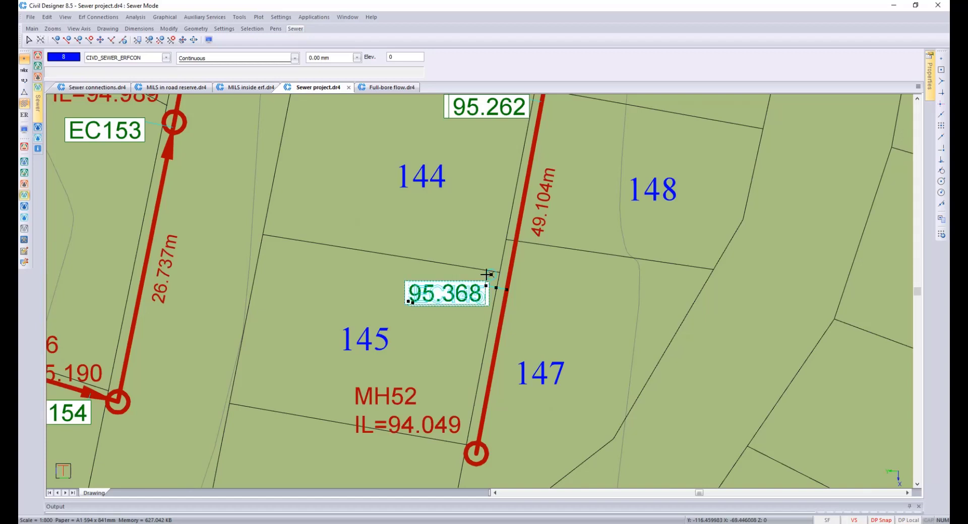
pyautogui.click(409, 301)
pyautogui.click(429, 261)
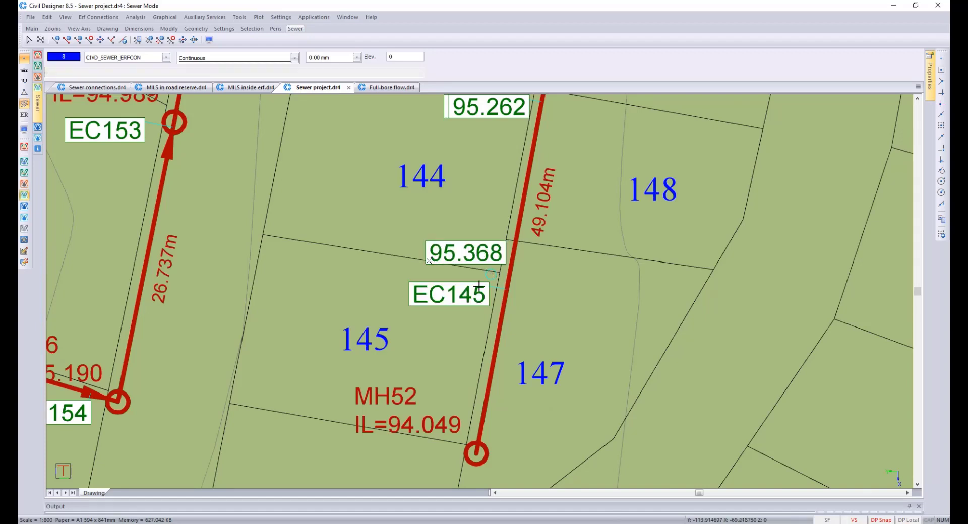
# Step: Separate the overlapping labels of EC144, placing the minimum ground level label above the erf number label, and clear the selection
pyautogui.moveTo(459, 290); pyautogui.dragTo(422, 382, button='middle')
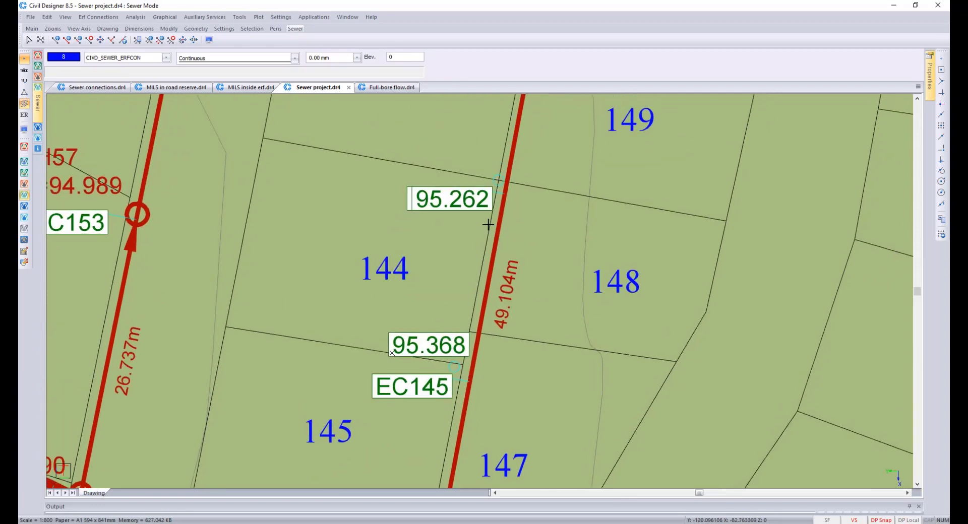
pyautogui.click(493, 191)
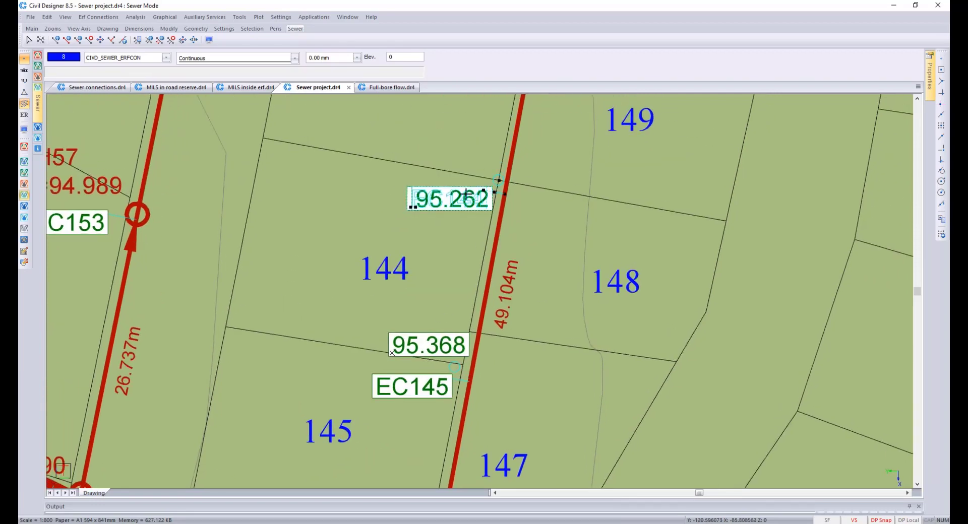
pyautogui.click(410, 207)
pyautogui.click(435, 161)
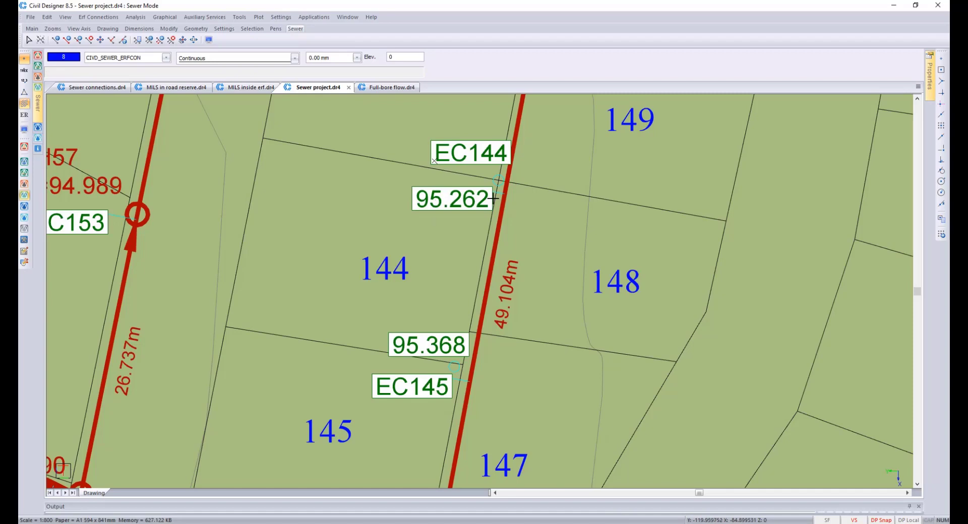
pyautogui.click(499, 193)
pyautogui.click(416, 207)
pyautogui.click(428, 254)
pyautogui.click(435, 161)
pyautogui.click(404, 193)
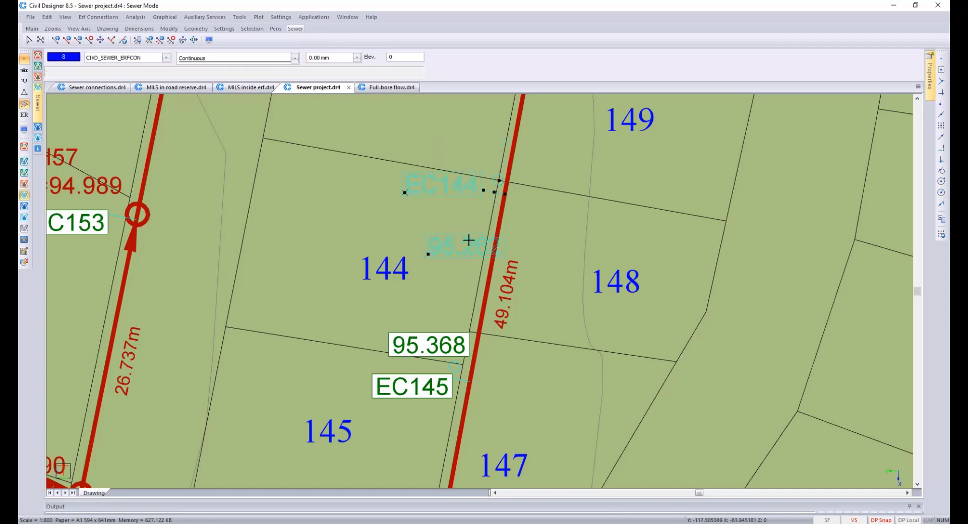
pyautogui.click(428, 254)
pyautogui.click(437, 151)
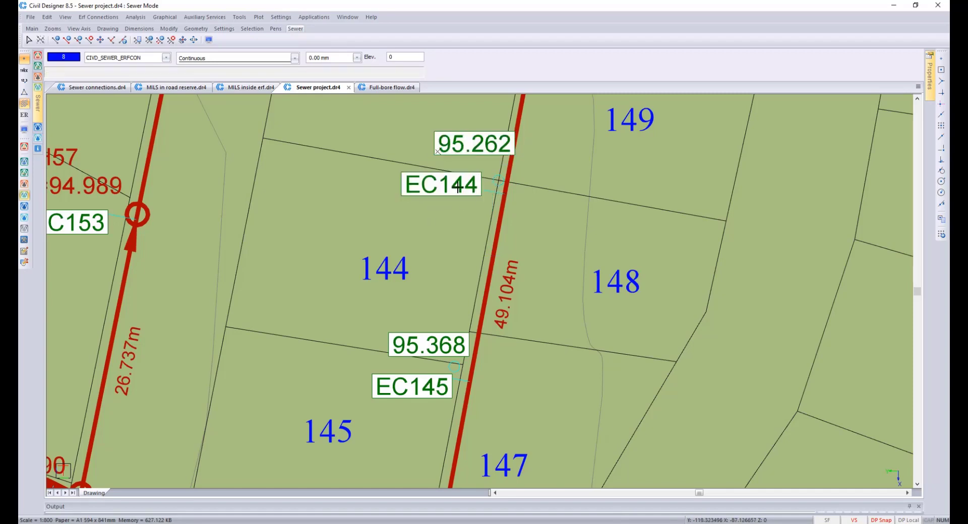
pyautogui.click(487, 192)
pyautogui.press('Escape')
pyautogui.scroll(-2, 432, 263)
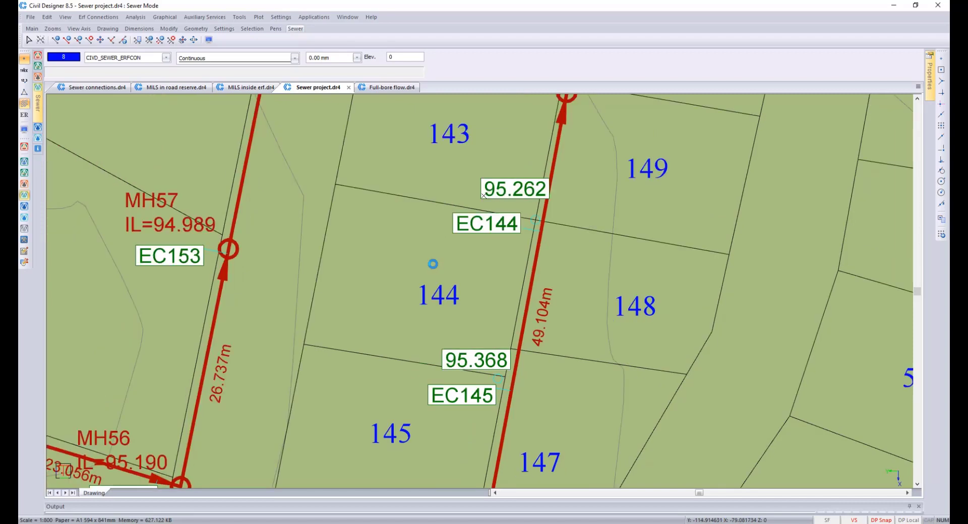
# Step: Rerun the analysis for all erf connections, replacing the node inflows, and close the results after reviewing them
pyautogui.click(98, 17)
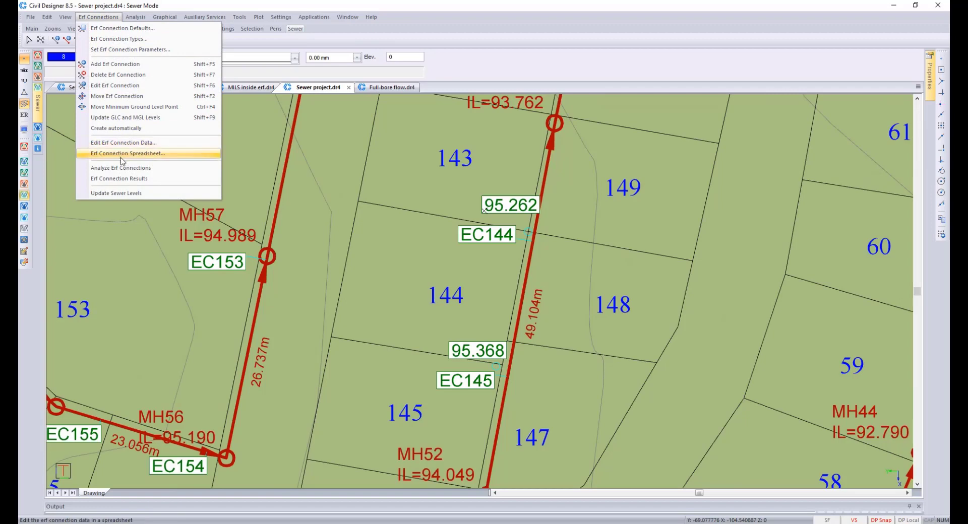
pyautogui.click(116, 168)
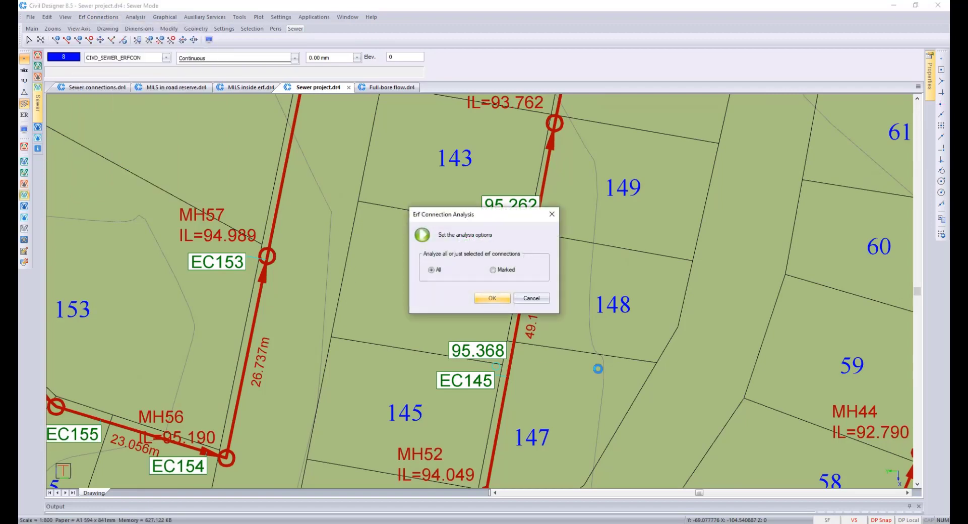
pyautogui.click(493, 299)
pyautogui.click(554, 304)
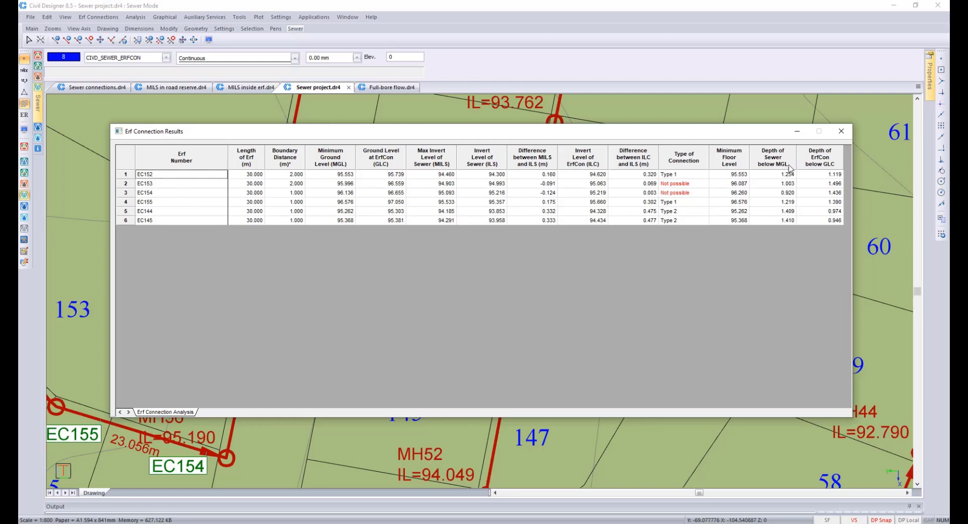
pyautogui.click(841, 131)
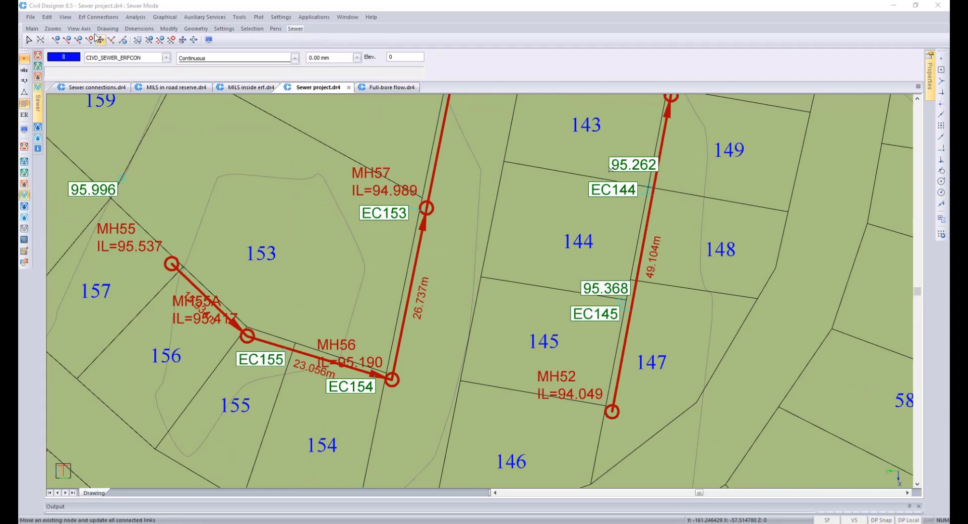
# Step: Open the erf connection types and review the height difference limits for each connection type
pyautogui.click(93, 18)
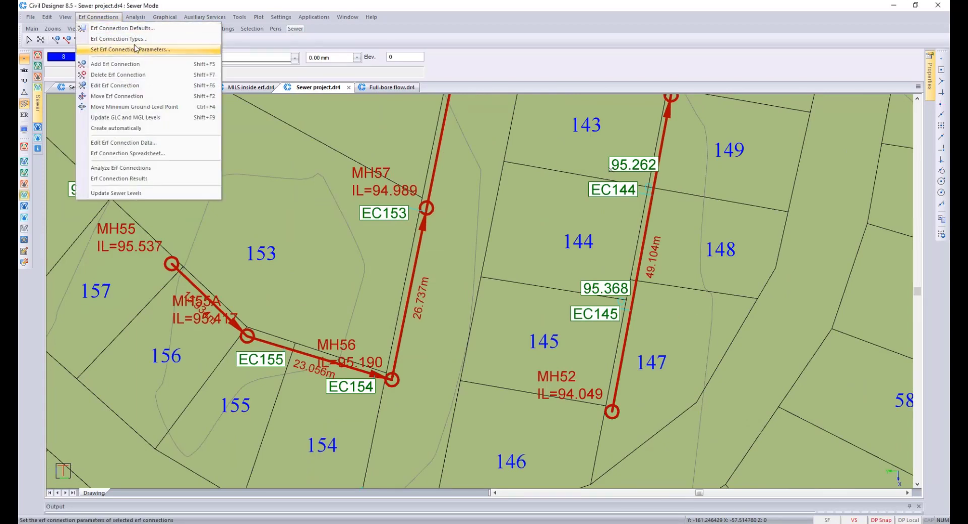
pyautogui.click(119, 39)
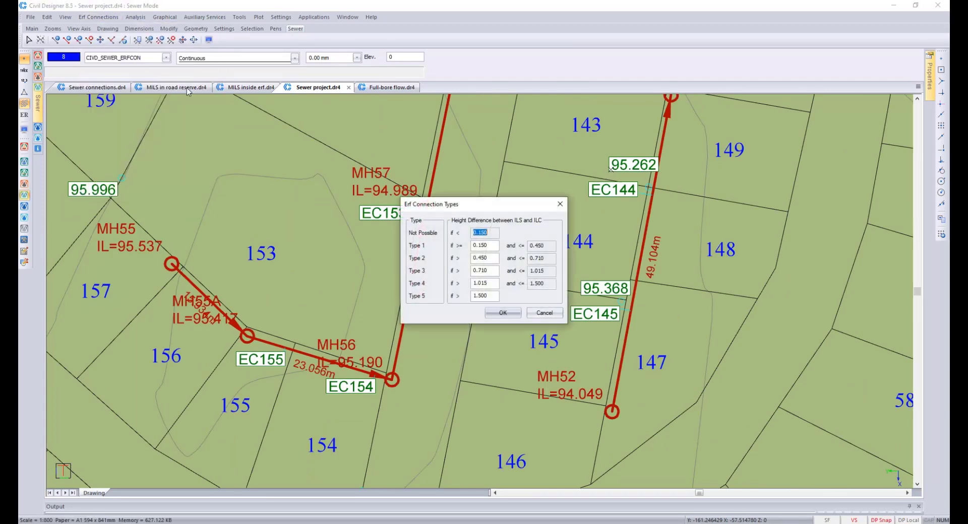
pyautogui.click(489, 247)
pyautogui.moveTo(489, 209); pyautogui.dragTo(565, 210)
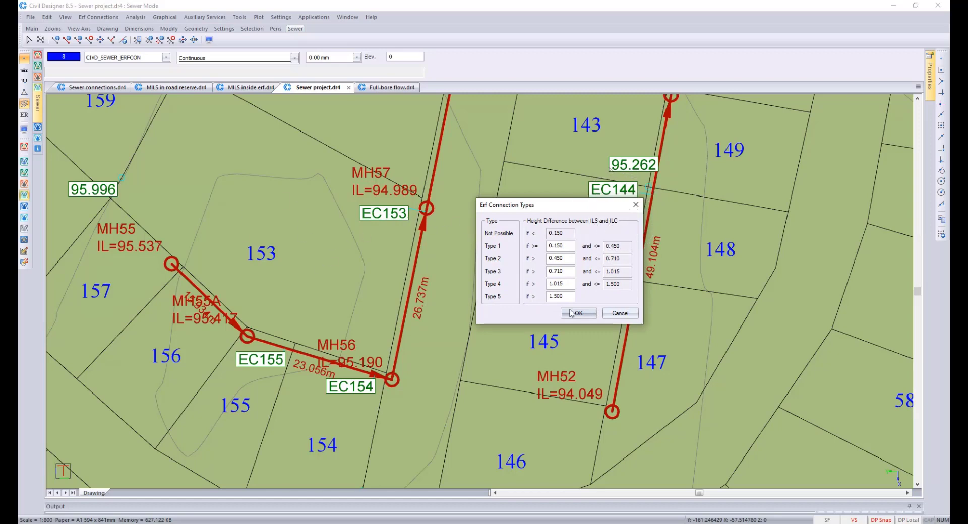
pyautogui.moveTo(544, 205); pyautogui.dragTo(424, 217)
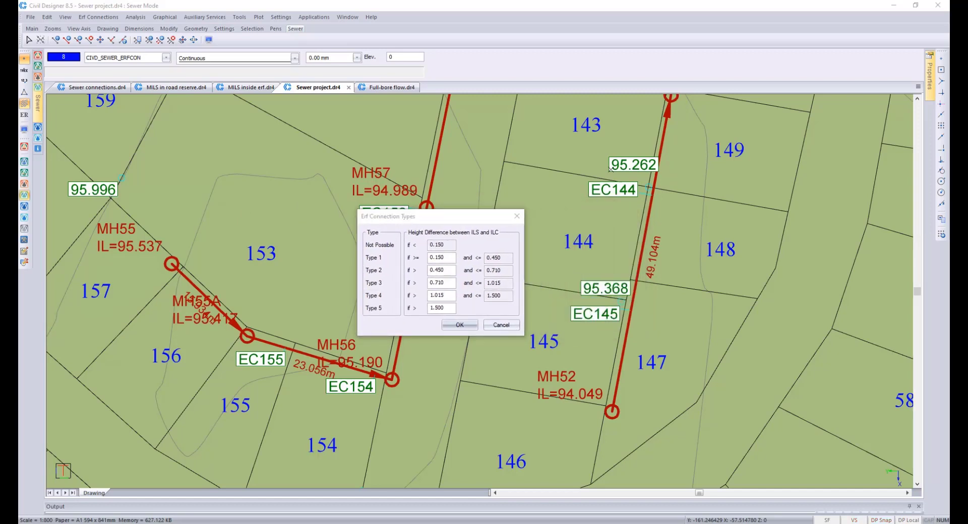
# Step: Switch to the Civil Designer help page in the browser, read how height difference E is defined for road-reserve sewers, then return and close the connection types
pyautogui.hotkey('alt', 'Tab')
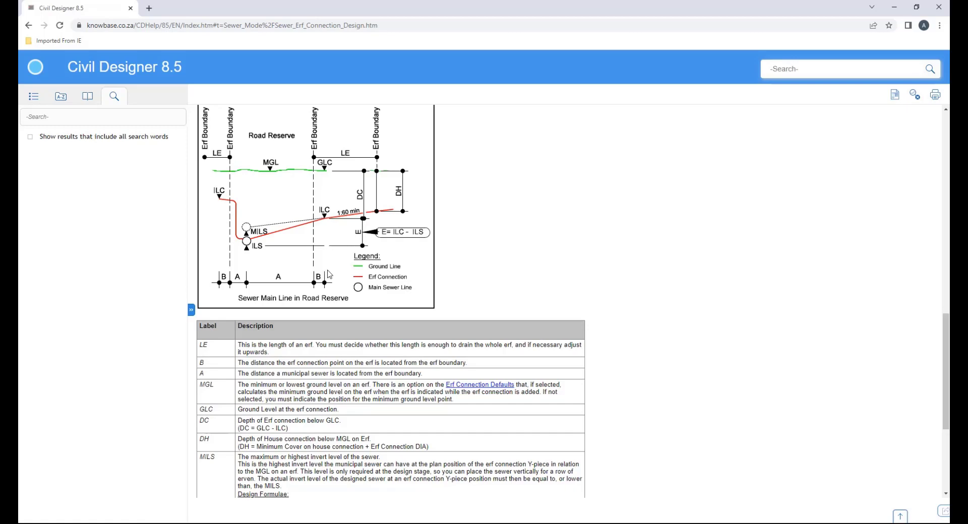
pyautogui.scroll(-4, 336, 335)
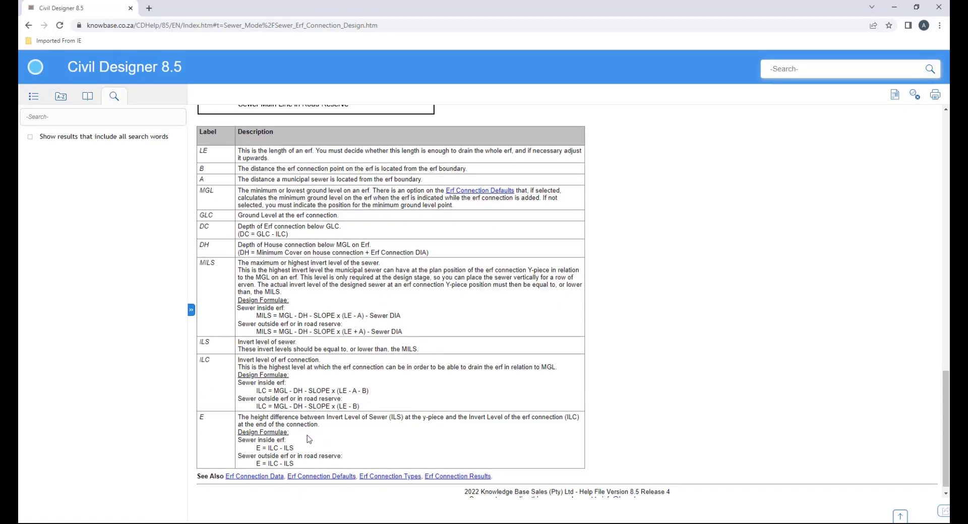
pyautogui.click(395, 427)
pyautogui.scroll(6, 445, 321)
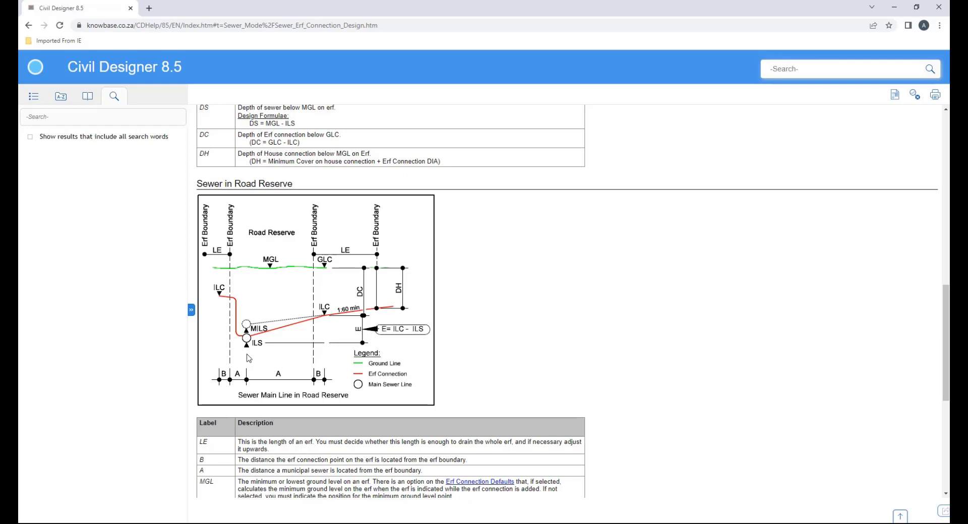
pyautogui.scroll(1, 250, 357)
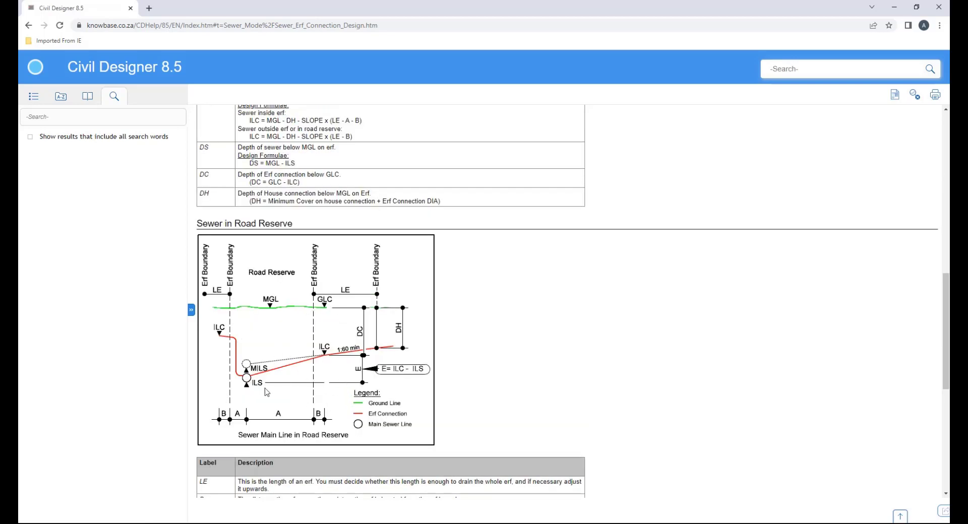
pyautogui.press('ctrl')
pyautogui.press('ctrl')
pyautogui.click(894, 7)
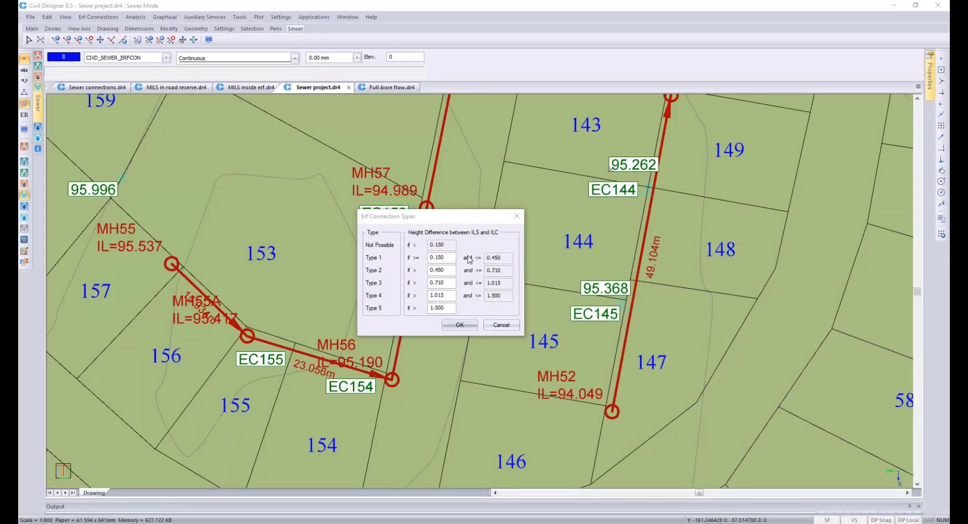
pyautogui.click(450, 260)
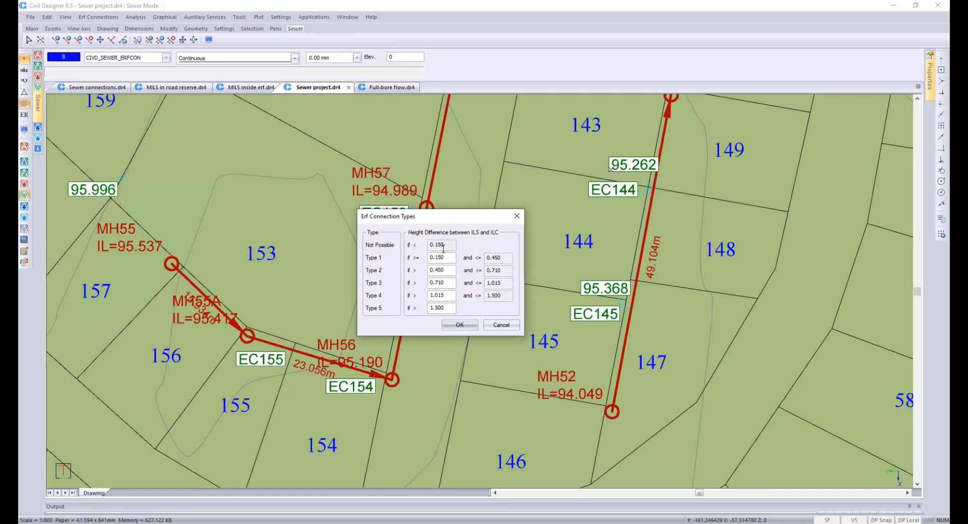
pyautogui.click(447, 324)
# Step: Open the vertical alignment of the sewer branch from the link between MH56 and MH57
pyautogui.moveTo(452, 237)
pyautogui.mouseDown(button='middle')
pyautogui.moveTo(423, 281)
pyautogui.moveTo(380, 316)
pyautogui.mouseUp(button='middle')
pyautogui.click(379, 314)
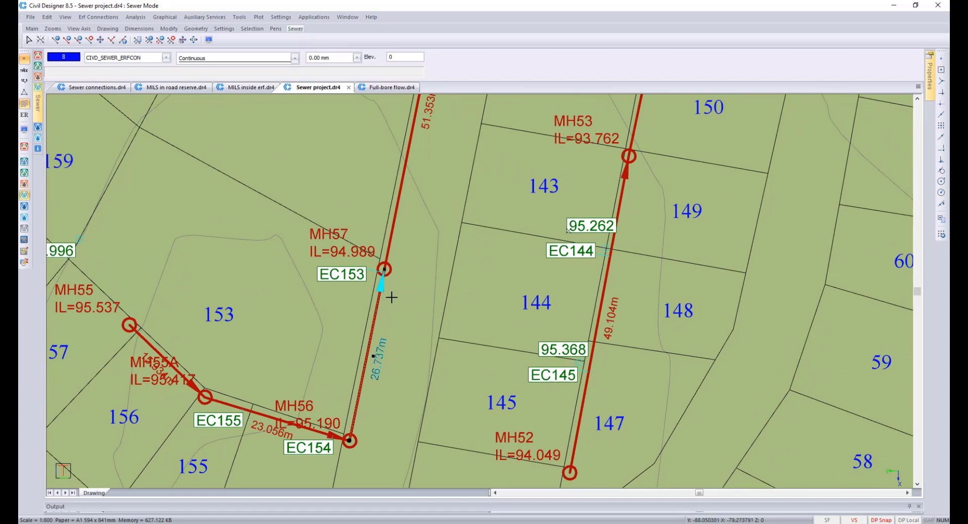
pyautogui.rightClick(393, 298)
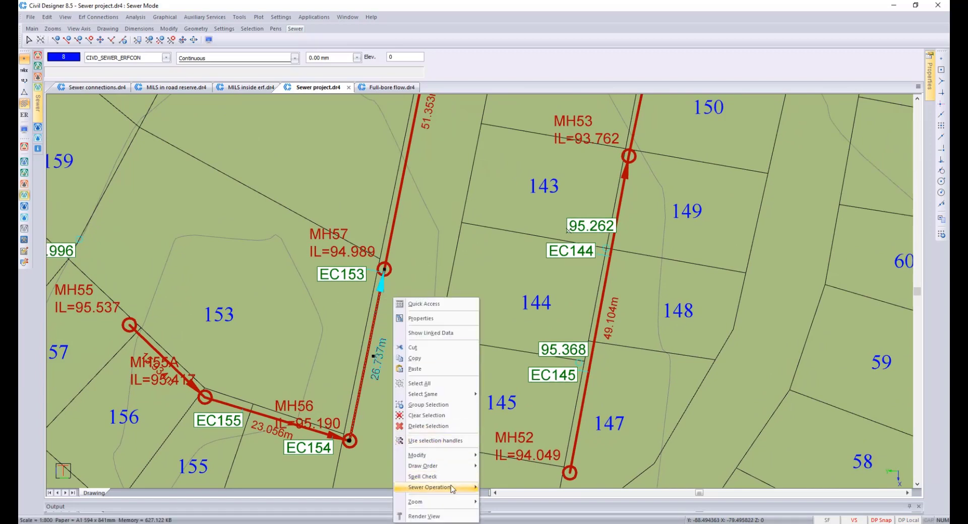
pyautogui.moveTo(444, 487)
pyautogui.click(519, 444)
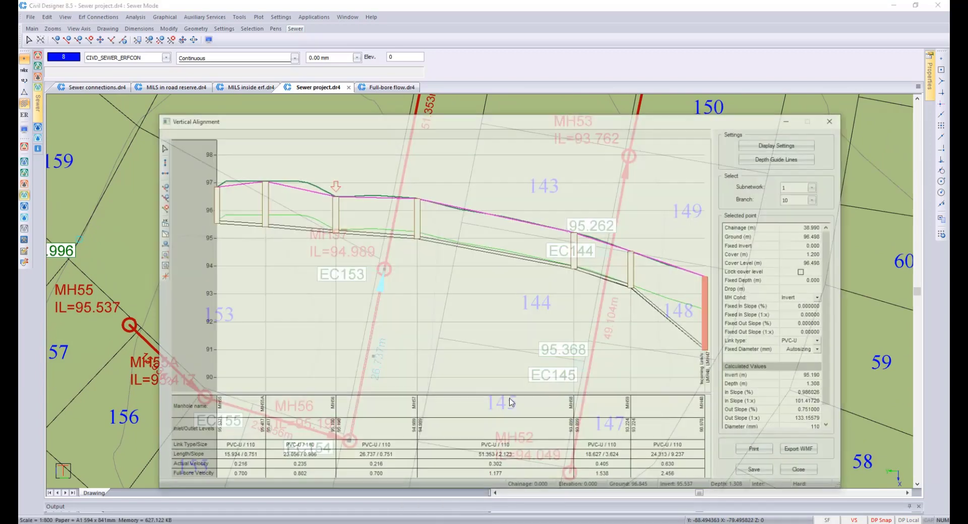
# Step: Set the vertical alignment display to plot crossings for Erf Connections
pyautogui.click(781, 145)
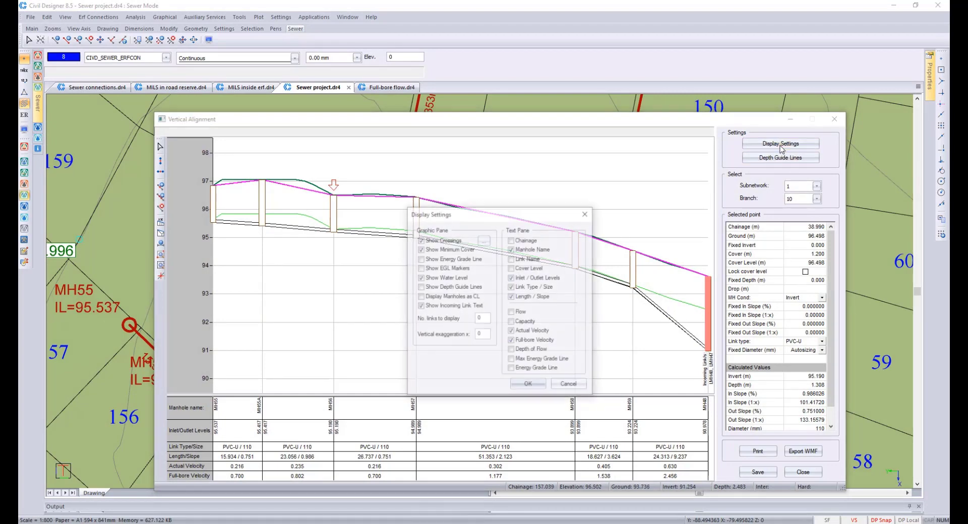
pyautogui.click(483, 241)
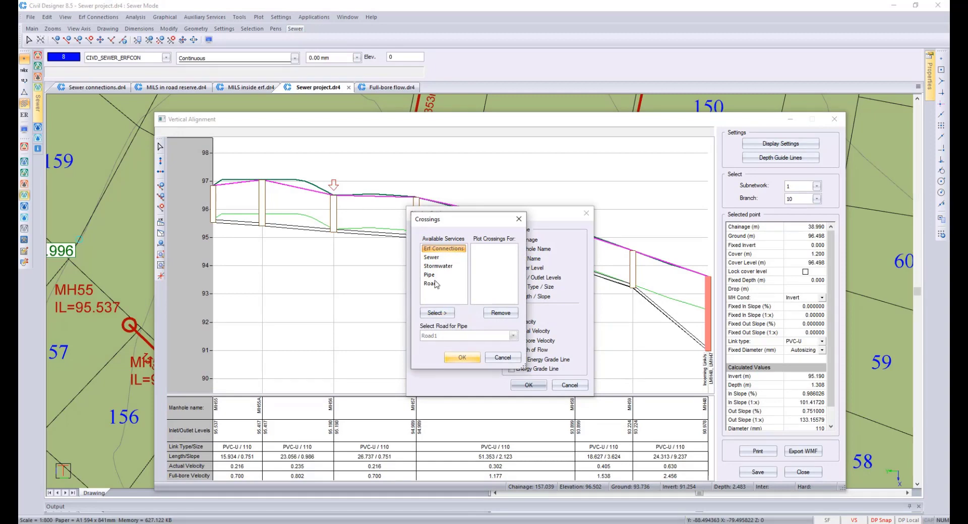
pyautogui.click(436, 313)
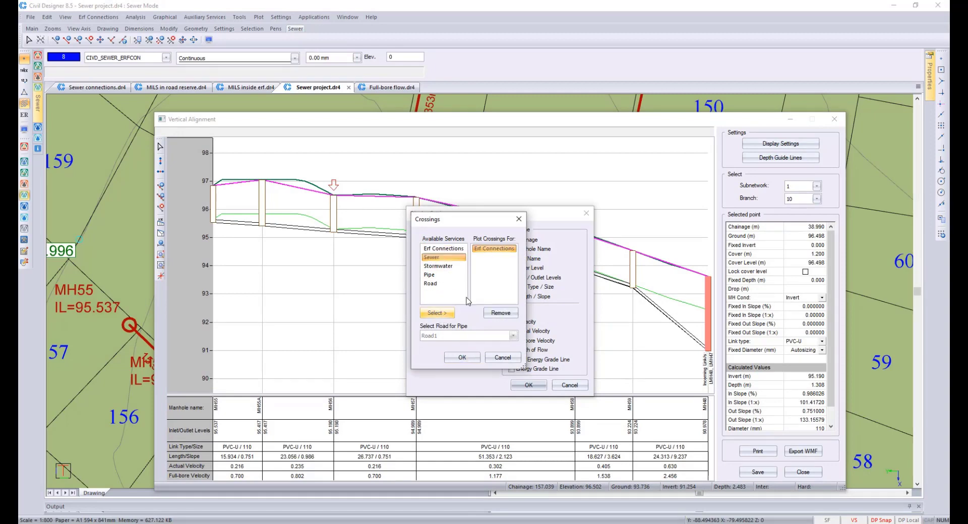
pyautogui.click(462, 357)
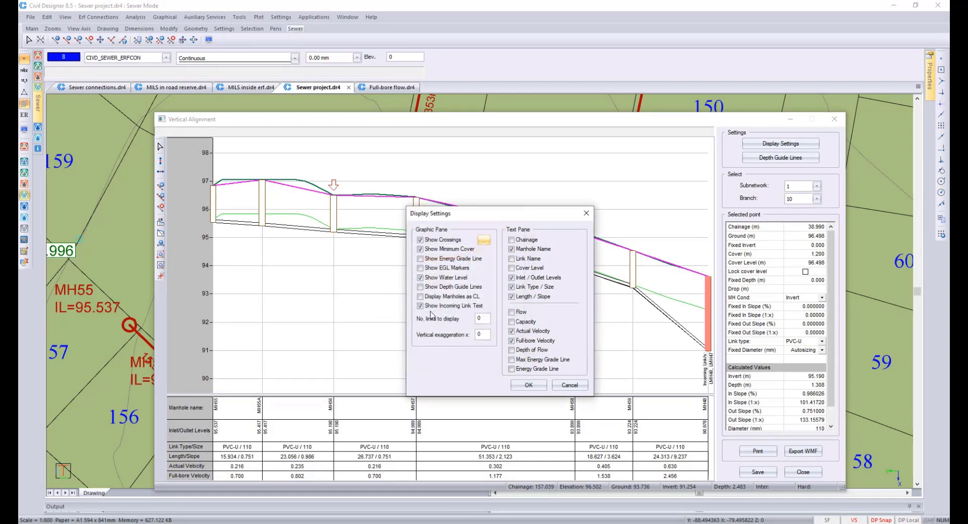
pyautogui.click(528, 385)
# Step: Examine the erf connections between MH55 and MH57 and beyond on the long section, then close the vertical alignment
pyautogui.scroll(3, 358, 267)
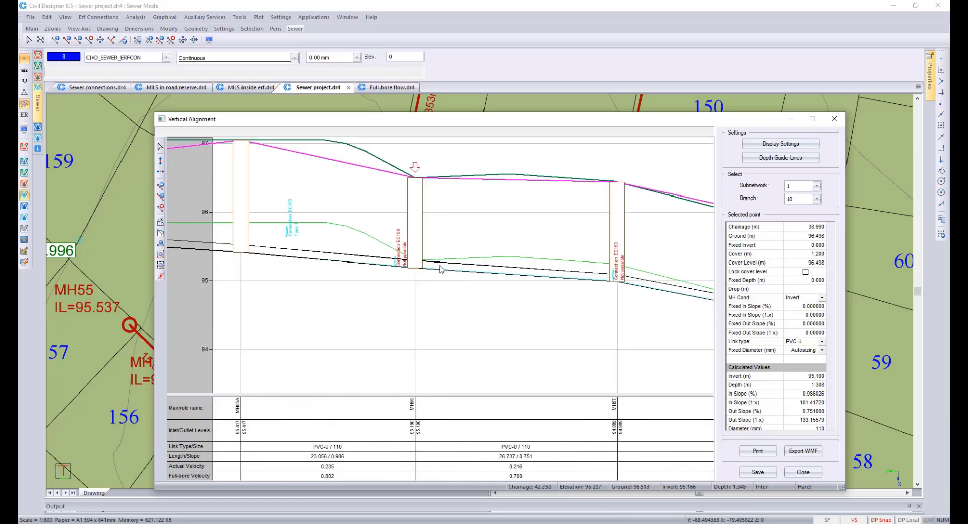
pyautogui.scroll(2, 544, 285)
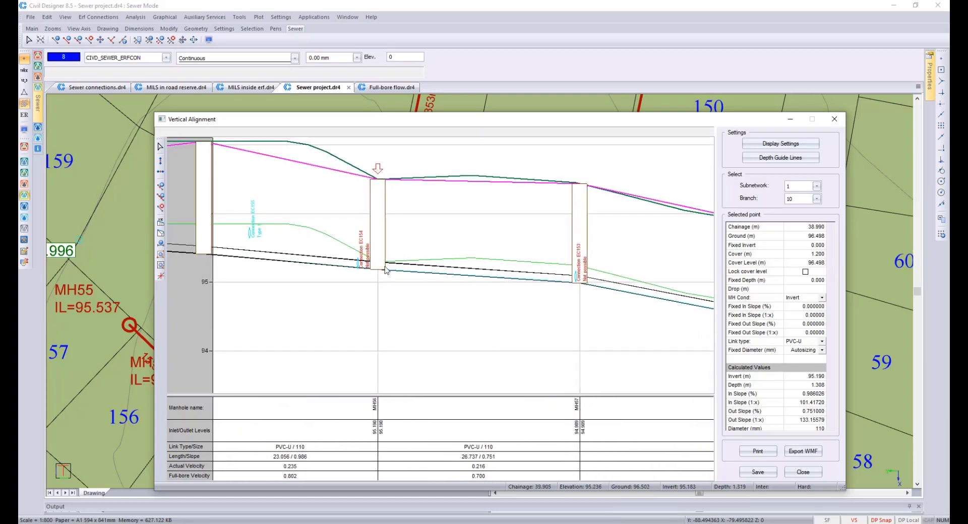
pyautogui.scroll(1, 423, 270)
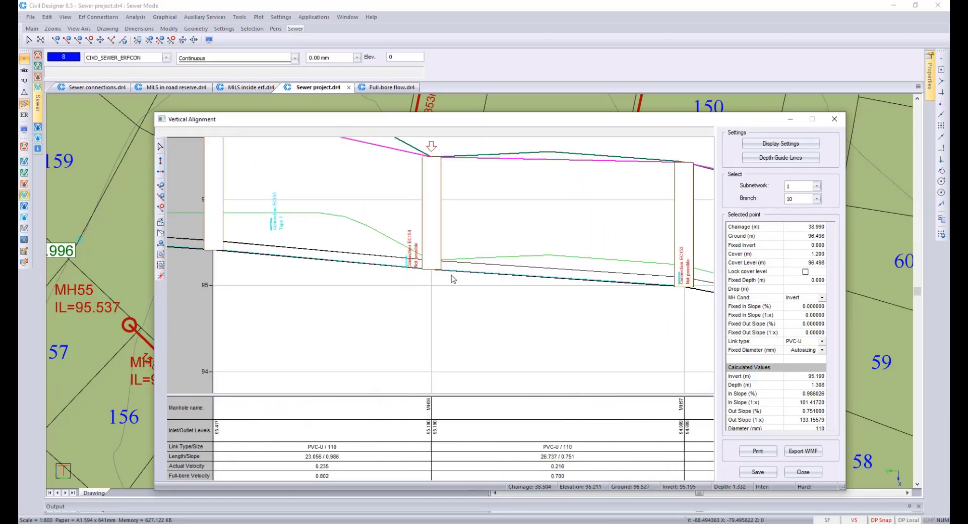
pyautogui.scroll(-1, 555, 298)
pyautogui.scroll(1, 546, 245)
pyautogui.scroll(-1, 441, 267)
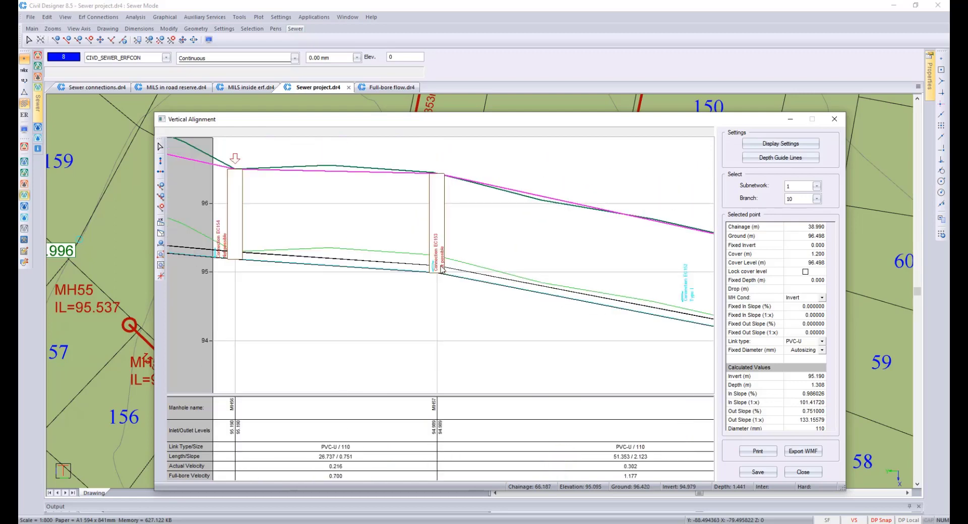
pyautogui.scroll(-1, 441, 266)
pyautogui.moveTo(360, 278); pyautogui.dragTo(534, 288, button='middle')
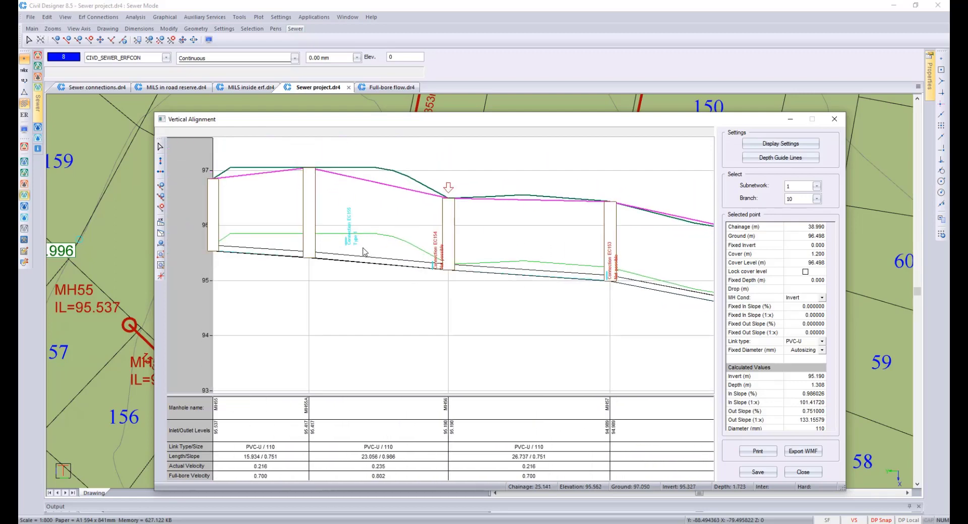
pyautogui.scroll(1, 365, 253)
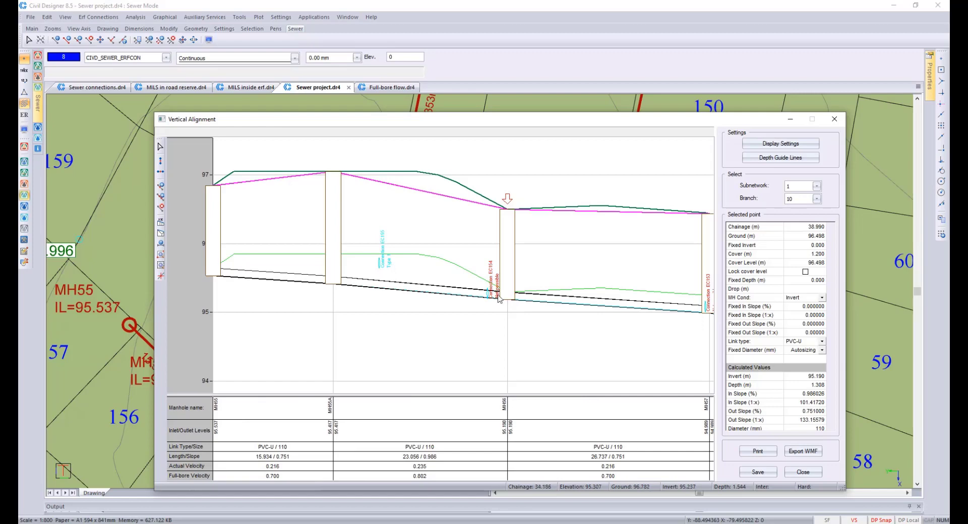
pyautogui.scroll(-2, 499, 299)
pyautogui.scroll(1, 557, 275)
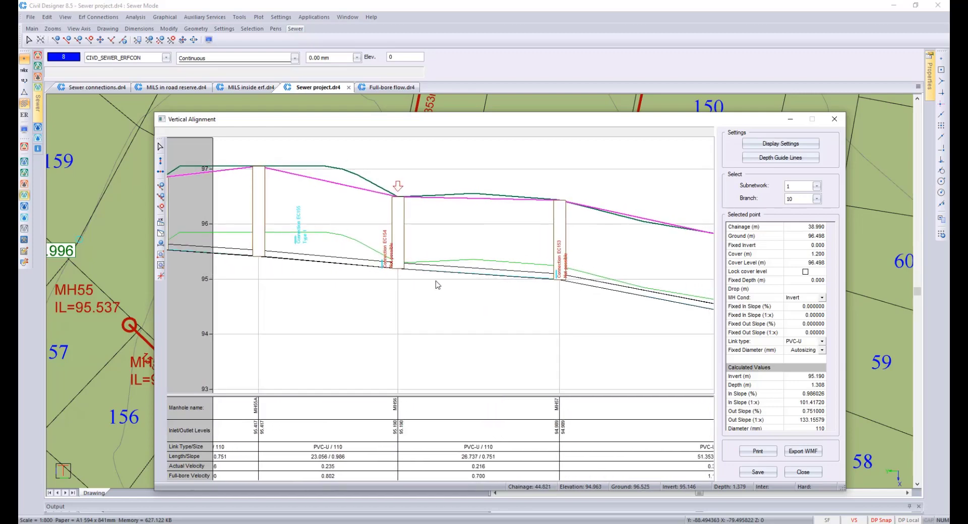
pyautogui.scroll(-2, 474, 280)
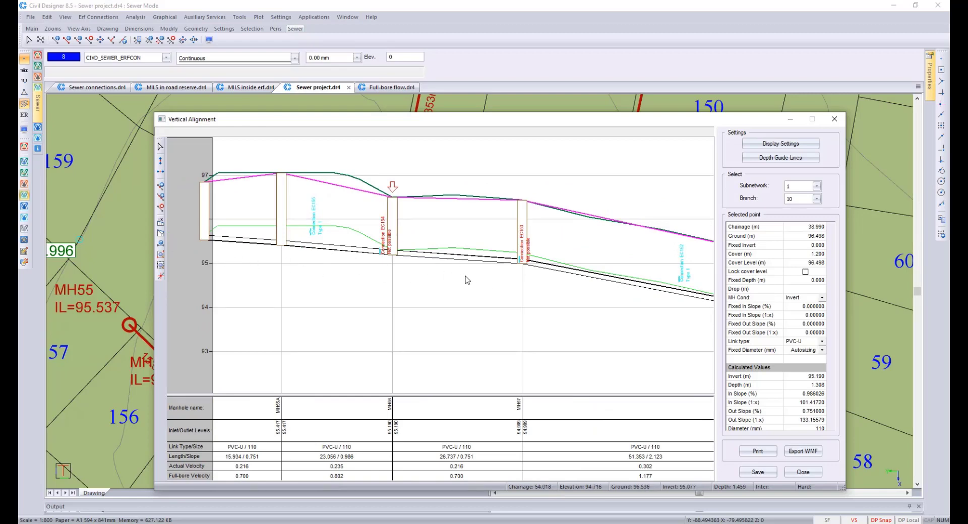
pyautogui.click(803, 473)
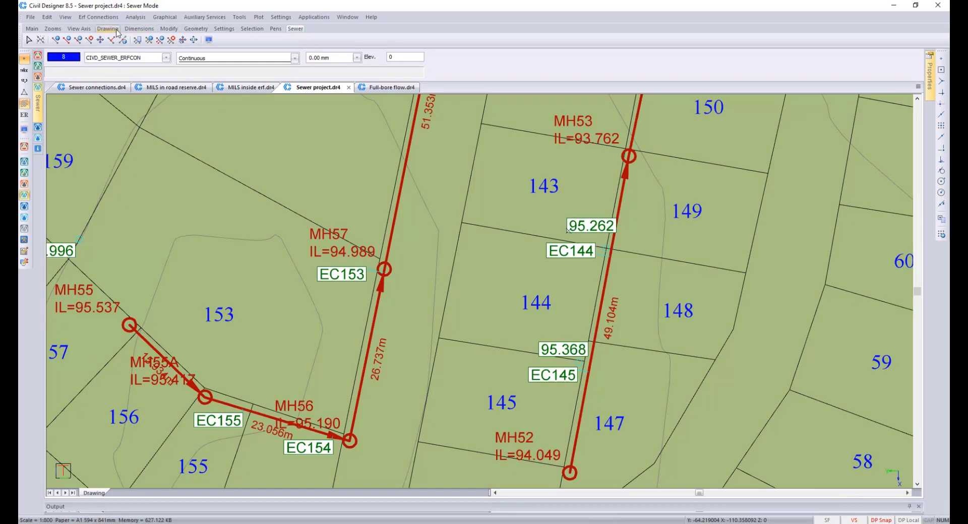
pyautogui.click(99, 17)
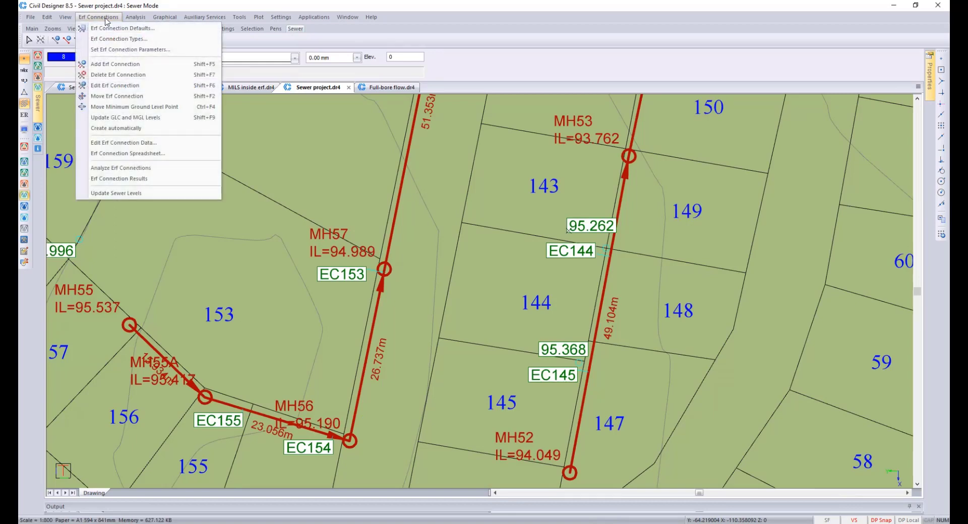
pyautogui.click(150, 195)
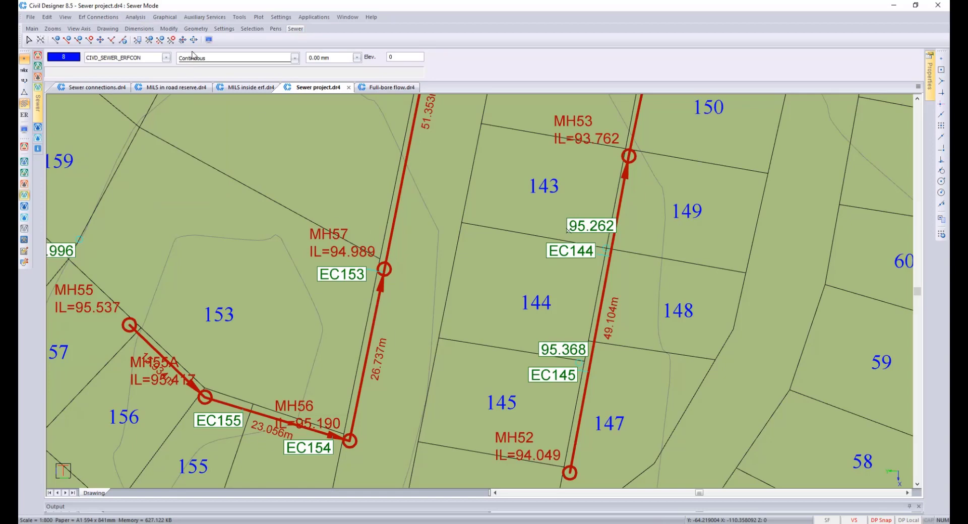
# Step: Mark all nodes and links upstream, starting the trace at the link between MH57 and MH58
pyautogui.click(165, 16)
pyautogui.moveTo(173, 53)
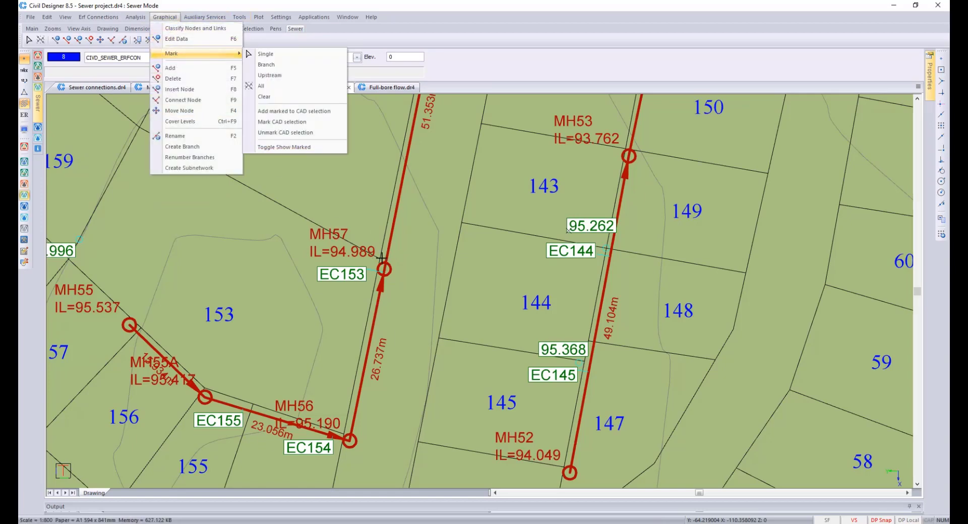
pyautogui.click(285, 82)
pyautogui.click(487, 288)
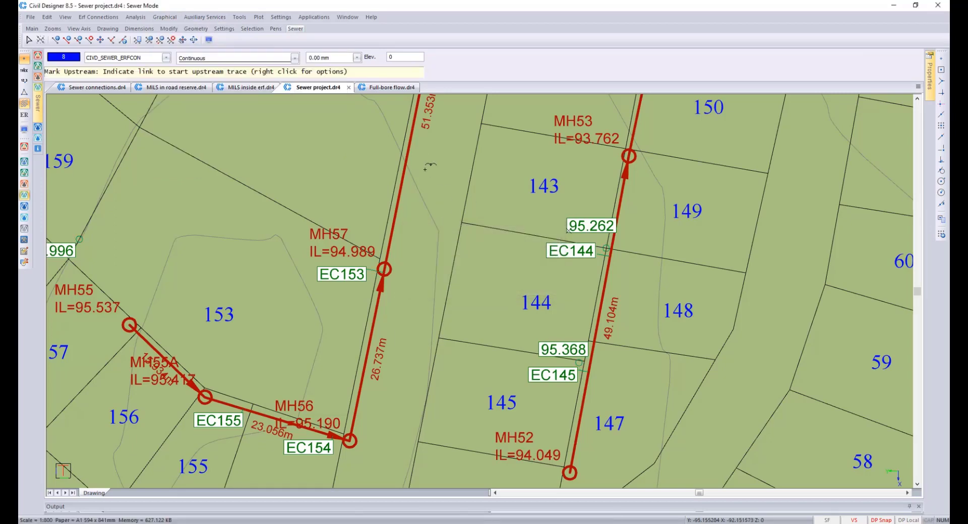
pyautogui.click(411, 145)
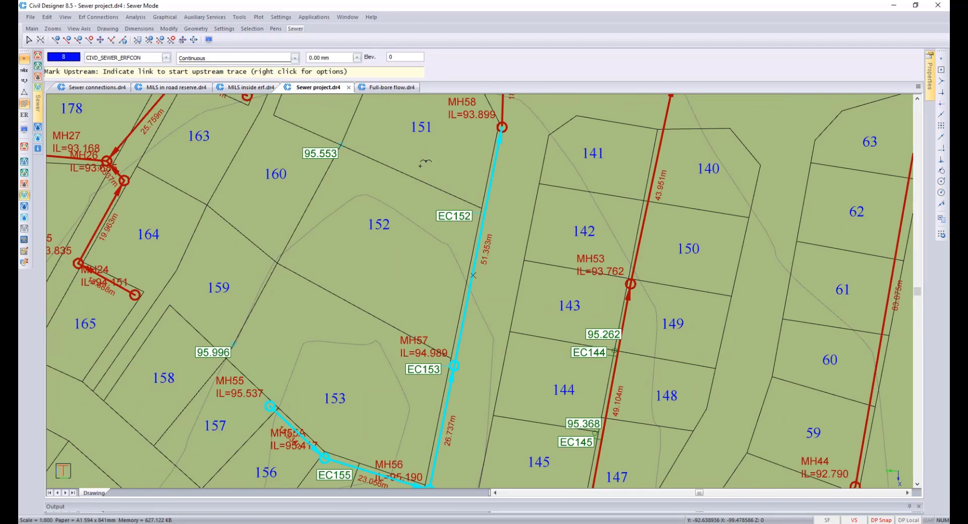
pyautogui.scroll(-3, 425, 162)
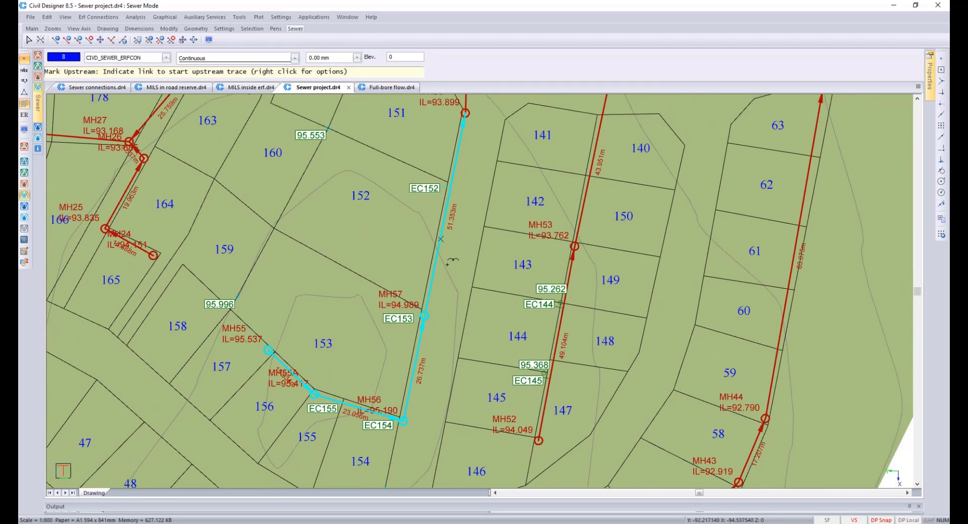
pyautogui.rightClick(453, 258)
pyautogui.click(477, 265)
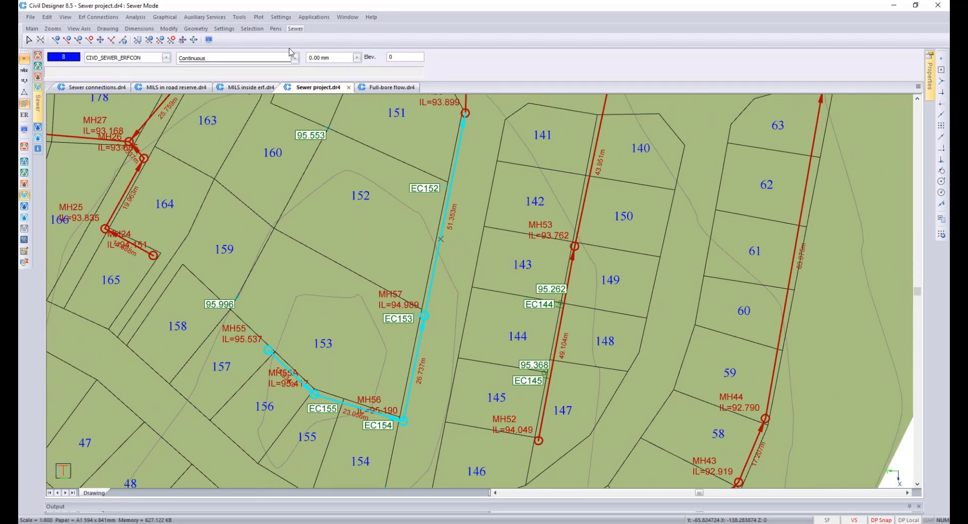
# Step: Set the minimum cover of the marked nodes to 1.6
pyautogui.click(239, 17)
pyautogui.click(251, 30)
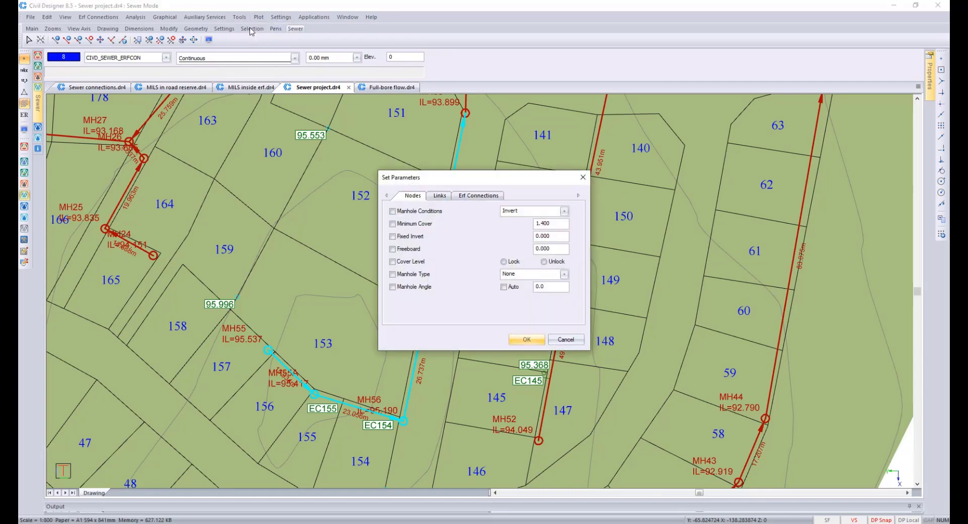
pyautogui.click(394, 225)
pyautogui.doubleClick(550, 225)
pyautogui.write('1.6')
pyautogui.click(524, 340)
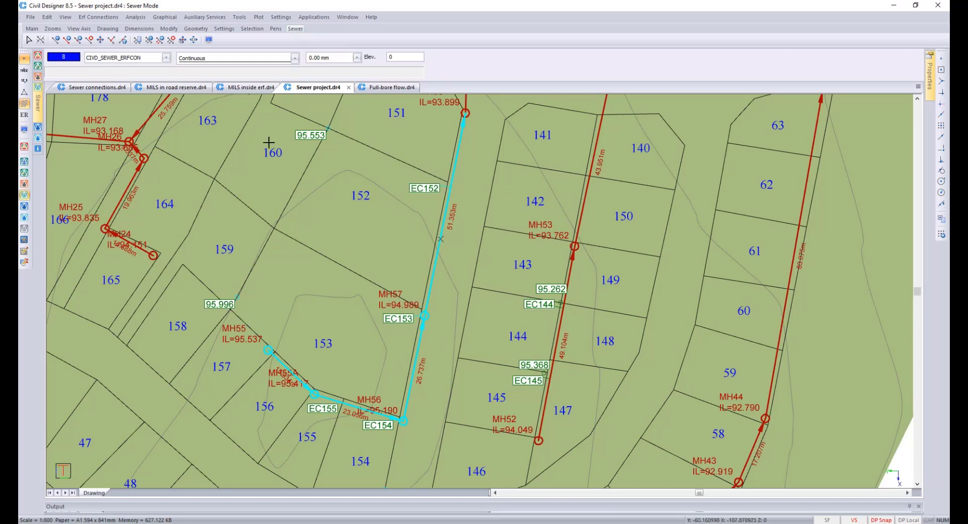
# Step: Run the network analysis on all nodes with the existing design parameters and close the sewer results
pyautogui.click(136, 17)
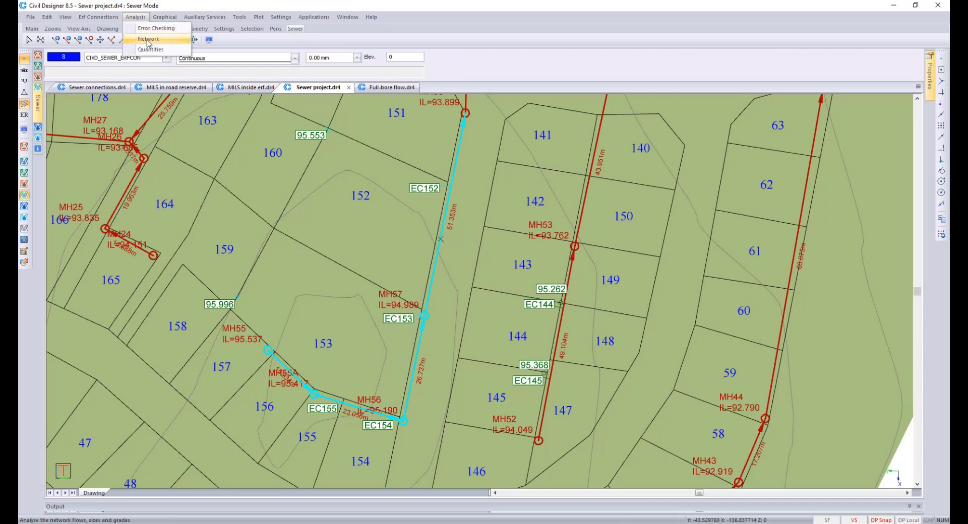
pyautogui.click(148, 39)
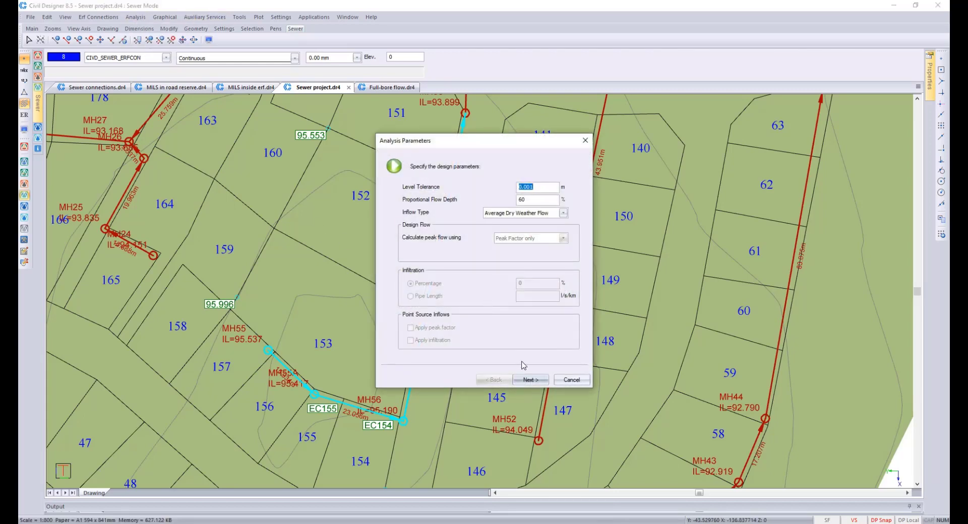
pyautogui.click(530, 380)
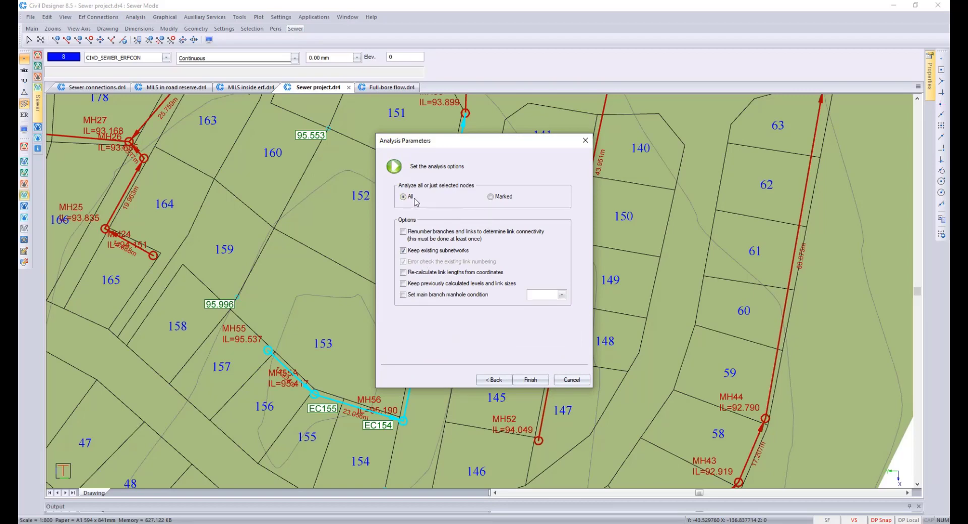
pyautogui.click(530, 380)
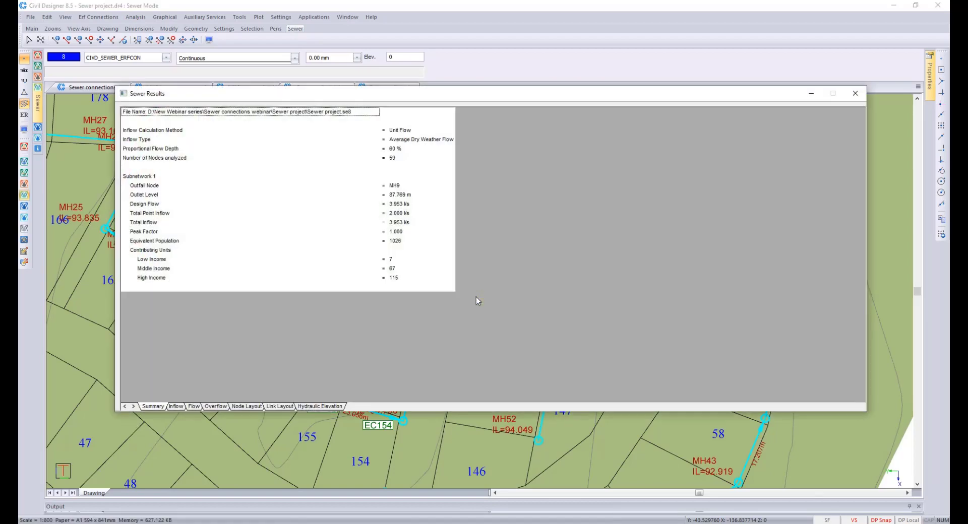
pyautogui.click(855, 93)
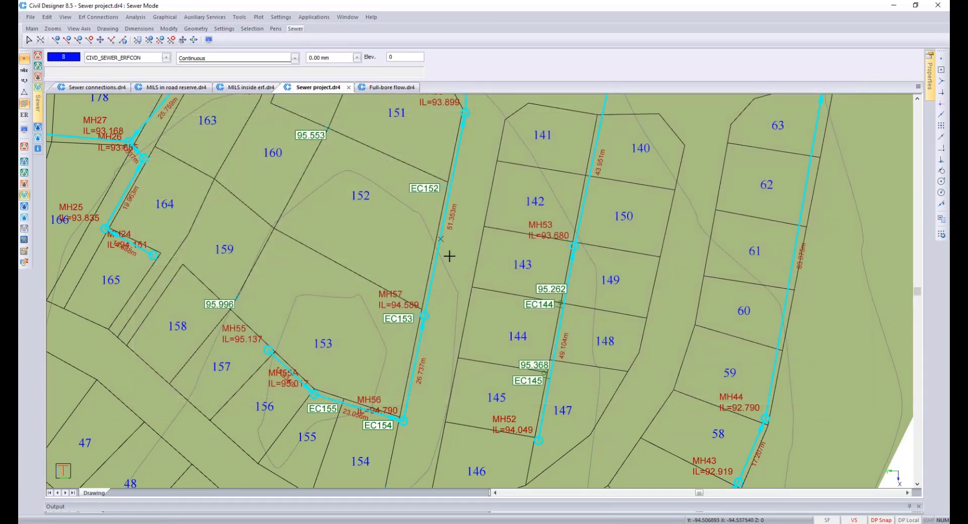
# Step: Examine the erf connections around MH56 and MH57 on the long section of the link downstream of MH57, and close the vertical alignment
pyautogui.click(433, 270)
pyautogui.rightClick(434, 272)
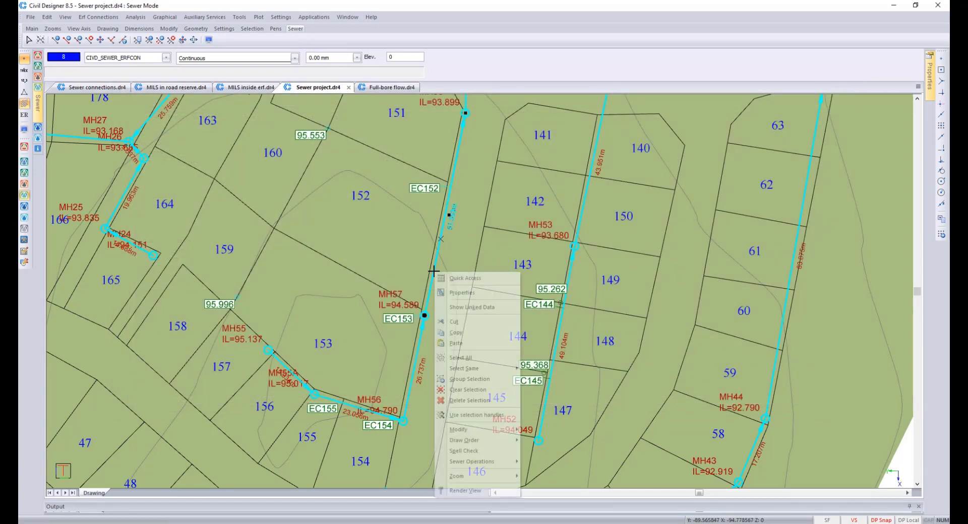
pyautogui.moveTo(494, 462)
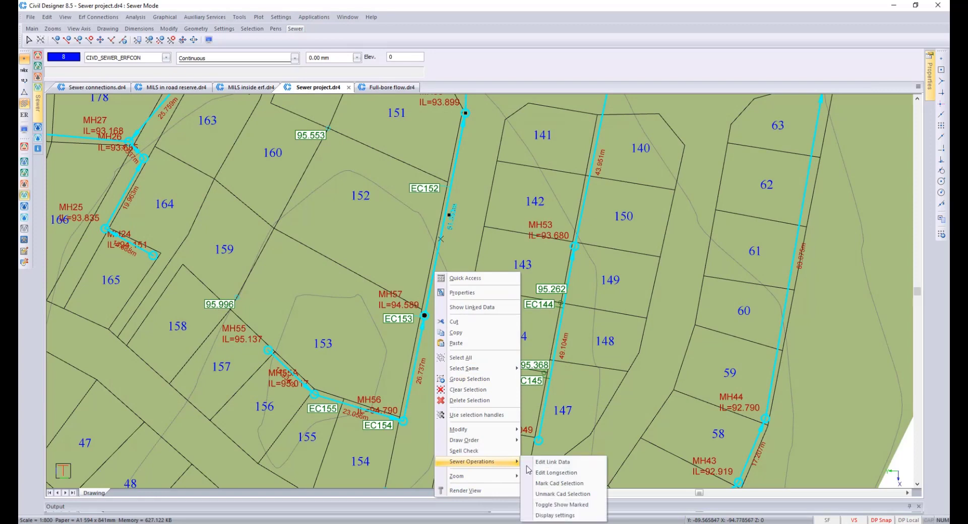
pyautogui.click(549, 474)
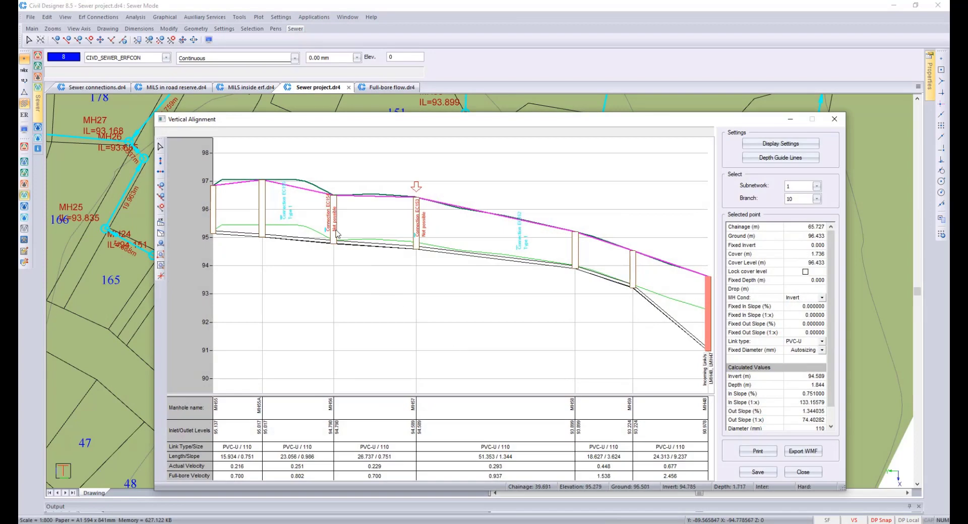
pyautogui.scroll(1, 405, 268)
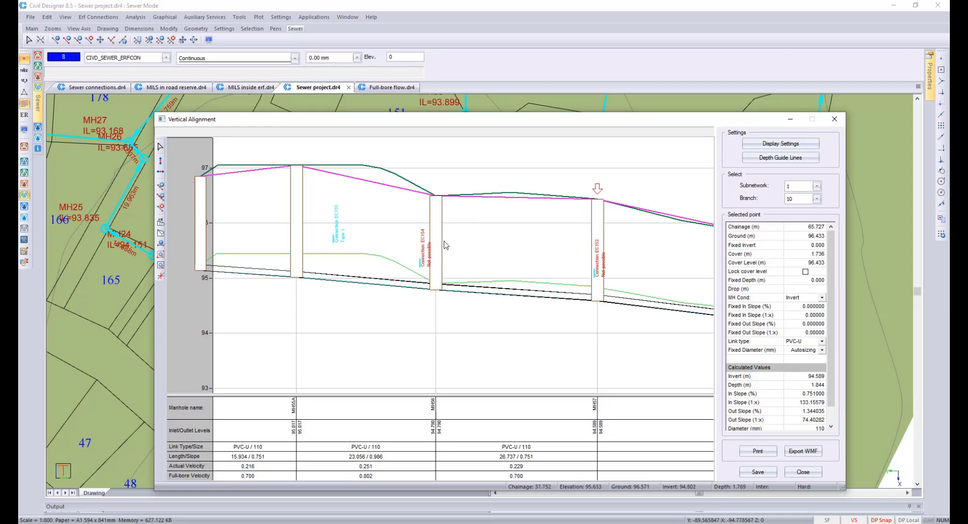
pyautogui.scroll(-2, 655, 340)
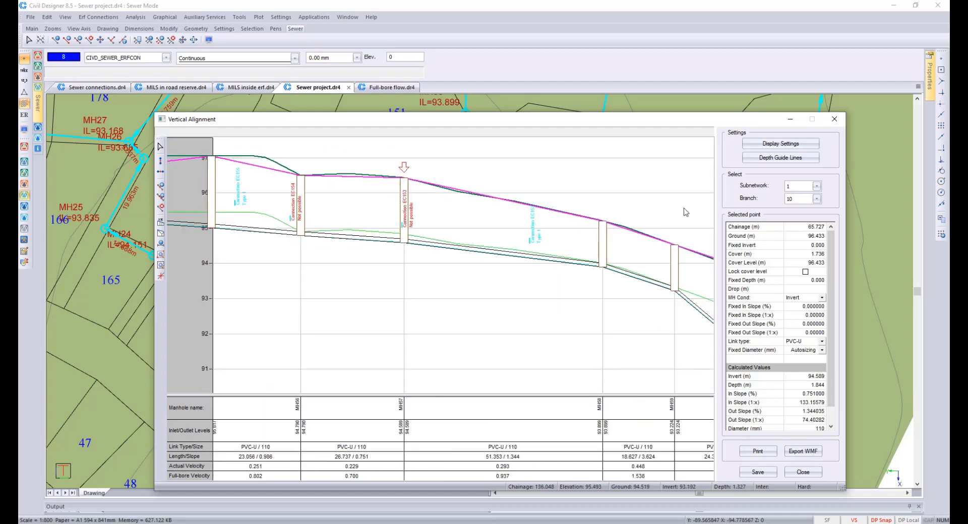
pyautogui.click(803, 472)
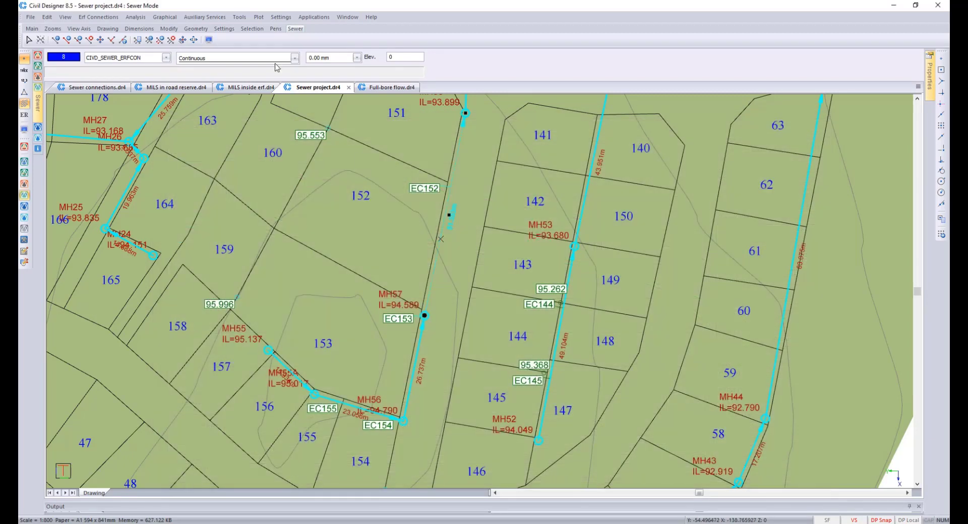
# Step: Analyze all erf connections, replacing the existing node inflows, and close the erf connection results
pyautogui.click(91, 17)
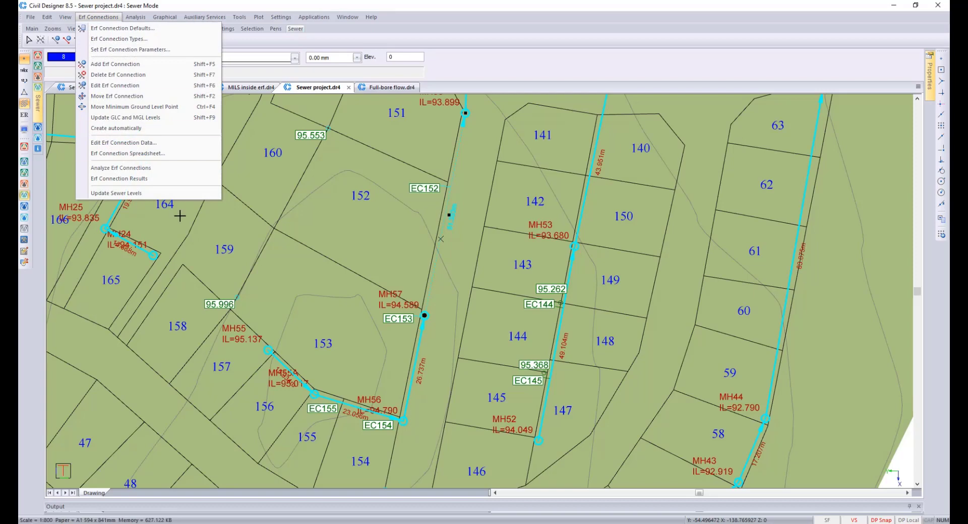
pyautogui.click(151, 168)
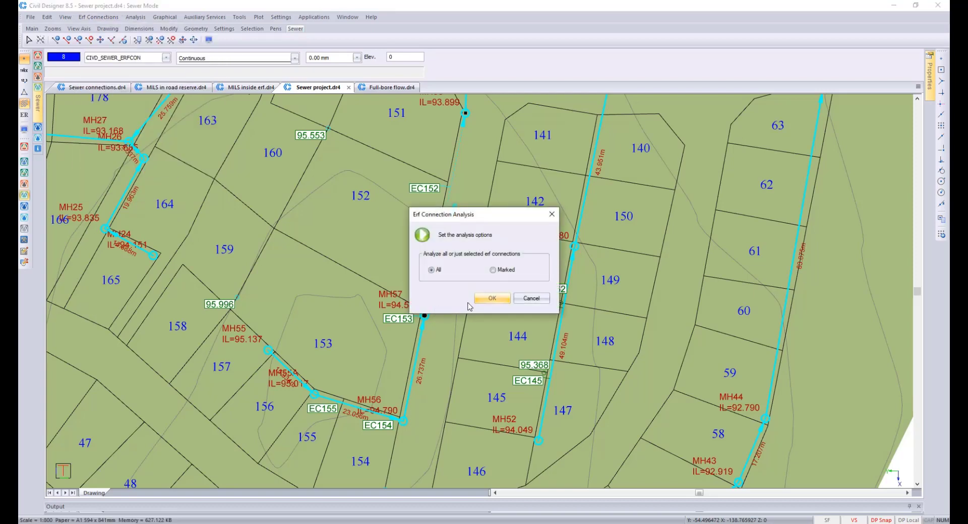
pyautogui.click(485, 301)
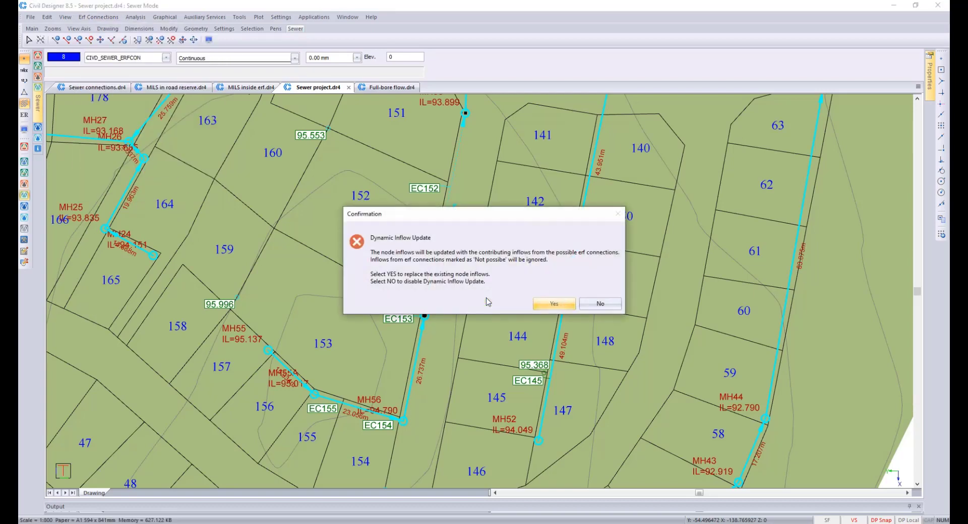
pyautogui.click(538, 305)
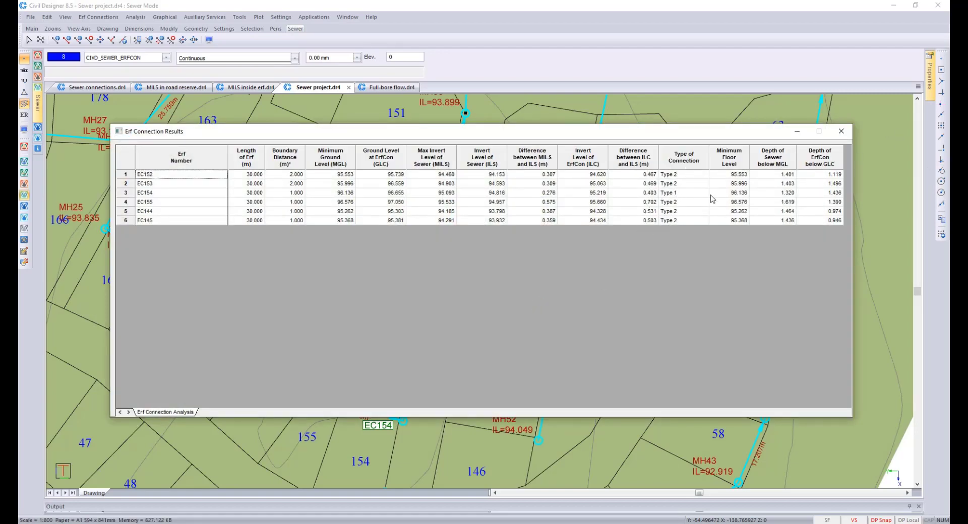
pyautogui.click(841, 131)
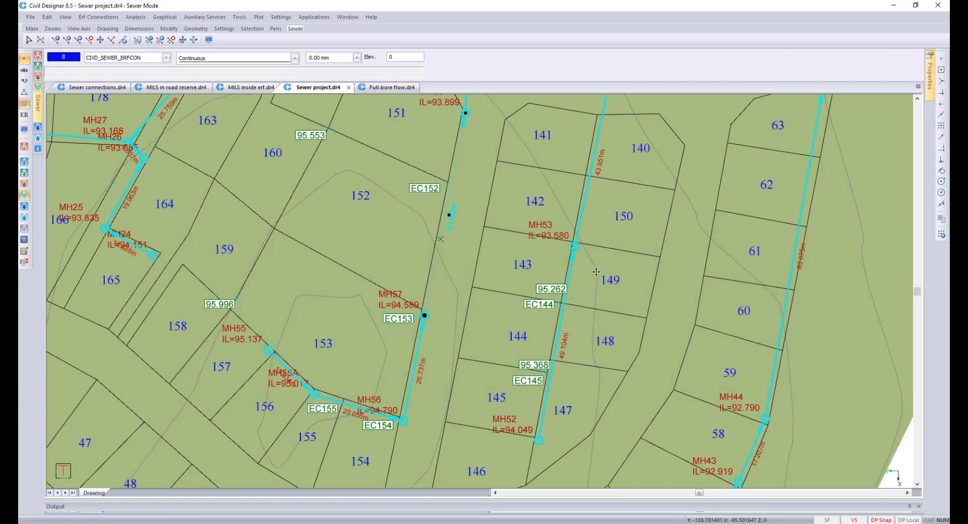
# Step: Clear the link selection and unmark all nodes and links in the sewer network
pyautogui.moveTo(596, 272); pyautogui.dragTo(590, 277, button='middle')
pyautogui.press('Escape')
pyautogui.scroll(1, 424, 335)
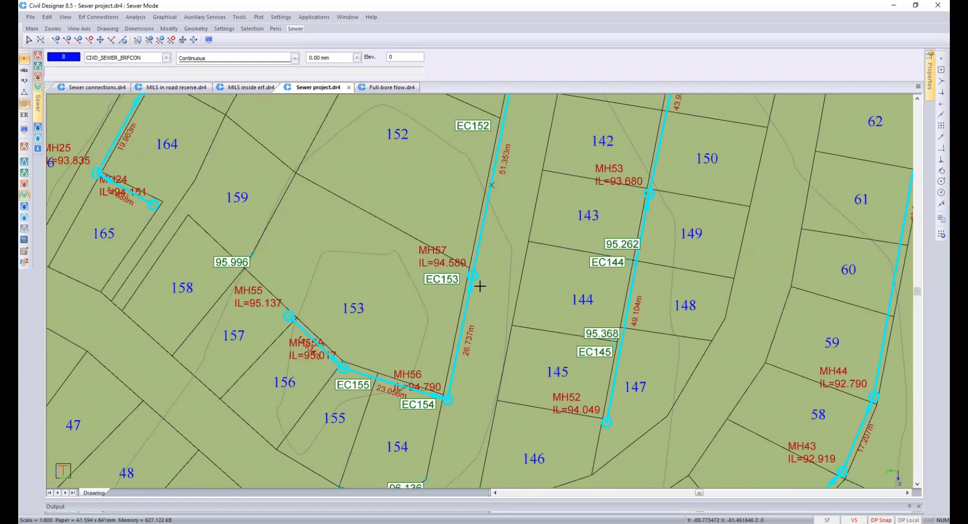
pyautogui.click(165, 18)
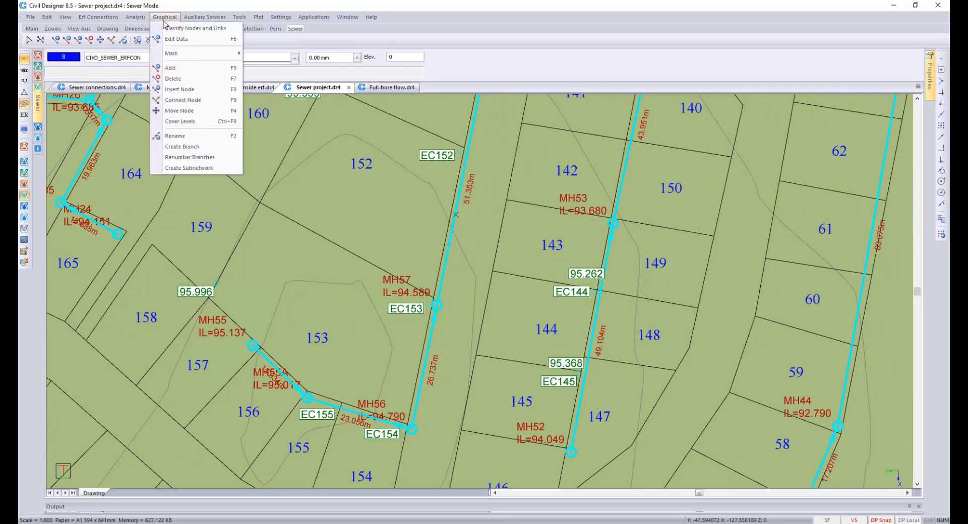
pyautogui.moveTo(181, 53)
pyautogui.click(267, 92)
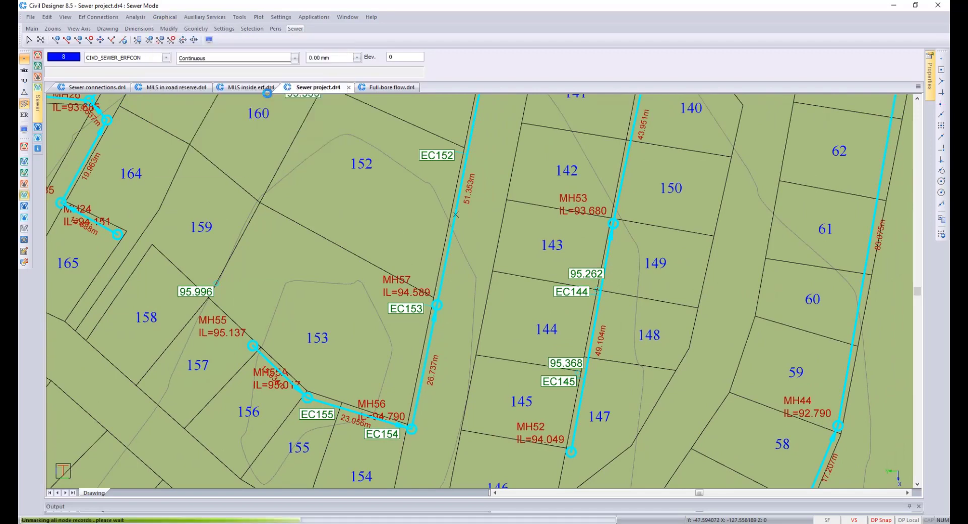
pyautogui.scroll(1, 473, 297)
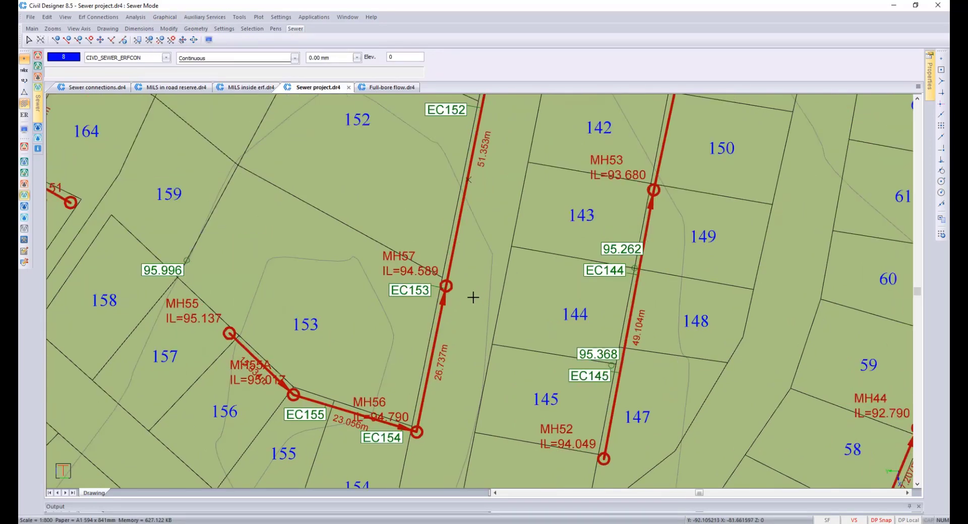
# Step: Query the node data of MH57 to check its minimum cover, and close it
pyautogui.moveTo(473, 298); pyautogui.dragTo(435, 271, button='middle')
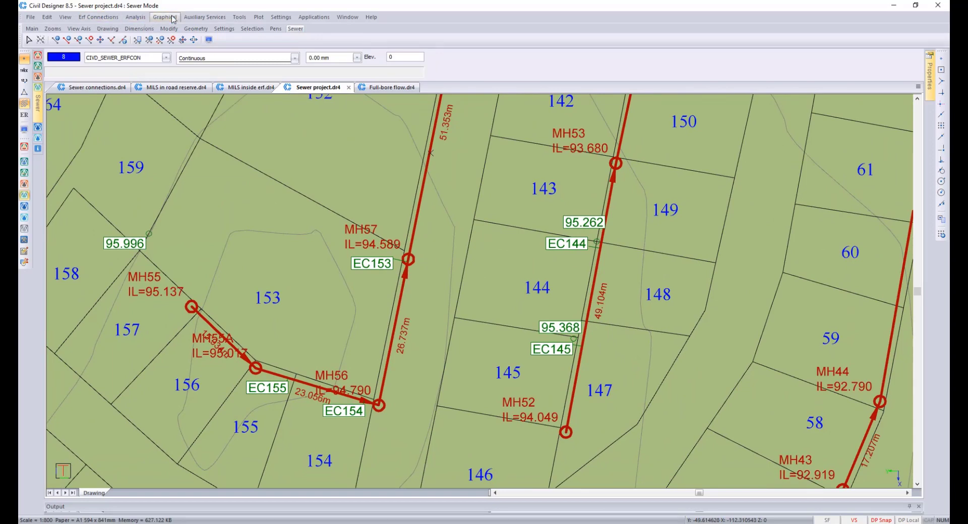
pyautogui.click(135, 17)
pyautogui.click(176, 48)
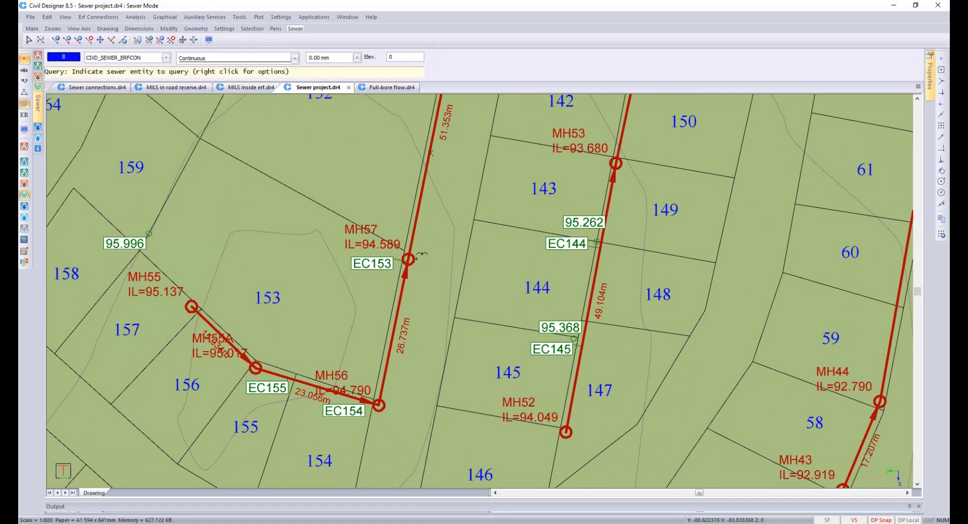
pyautogui.click(418, 255)
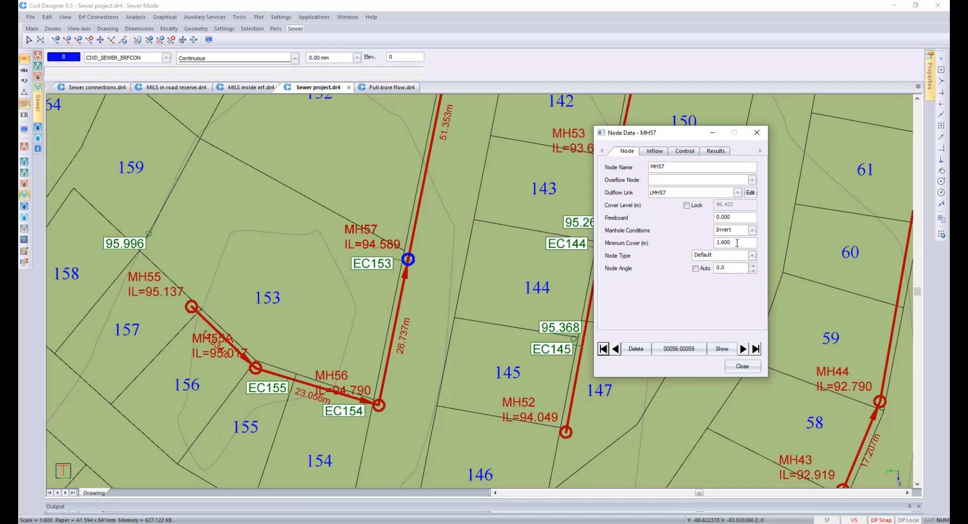
pyautogui.click(742, 366)
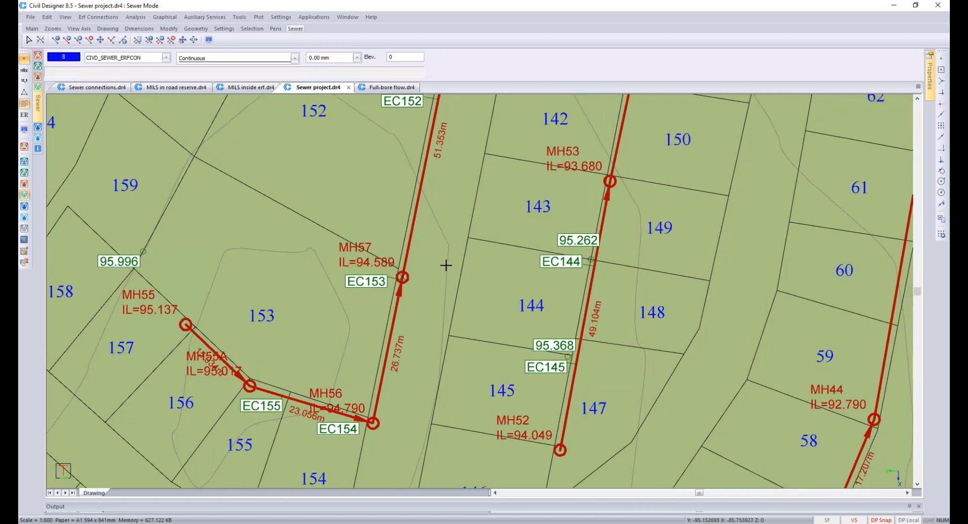
pyautogui.scroll(-1, 445, 265)
pyautogui.moveTo(479, 283); pyautogui.dragTo(457, 292, button='middle')
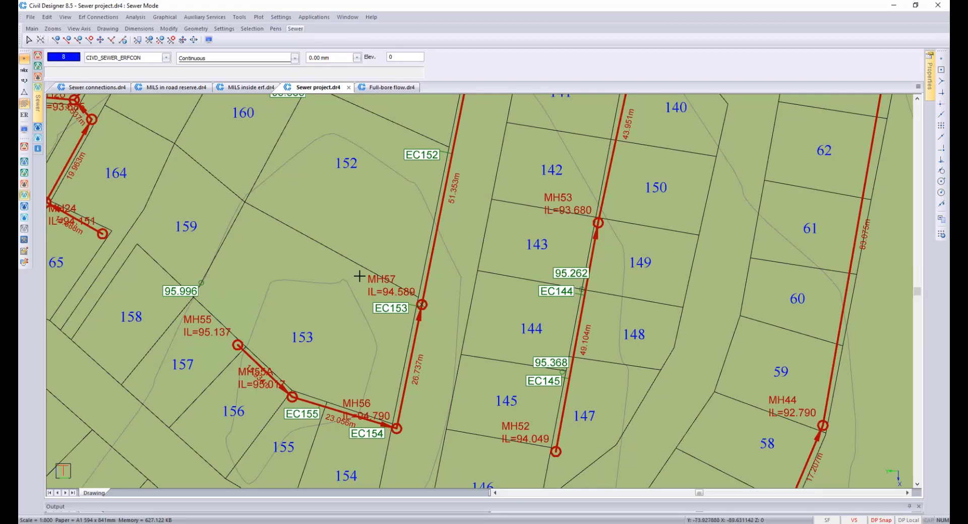
pyautogui.moveTo(386, 271)
pyautogui.mouseDown(button='middle')
pyautogui.moveTo(403, 281)
pyautogui.moveTo(389, 249)
pyautogui.mouseUp(button='middle')
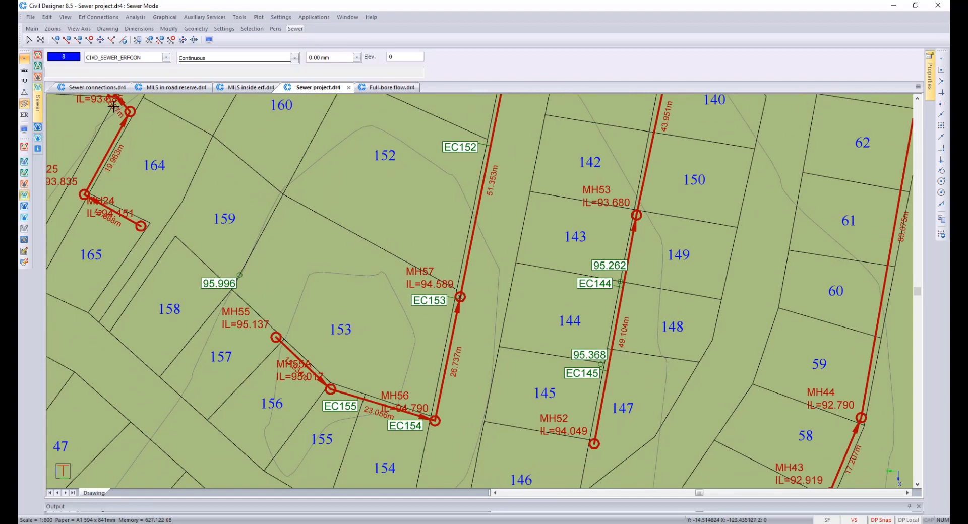
# Step: Switch to the Sewer connections drawing and run the erf connection analysis on all erf connections
pyautogui.click(93, 88)
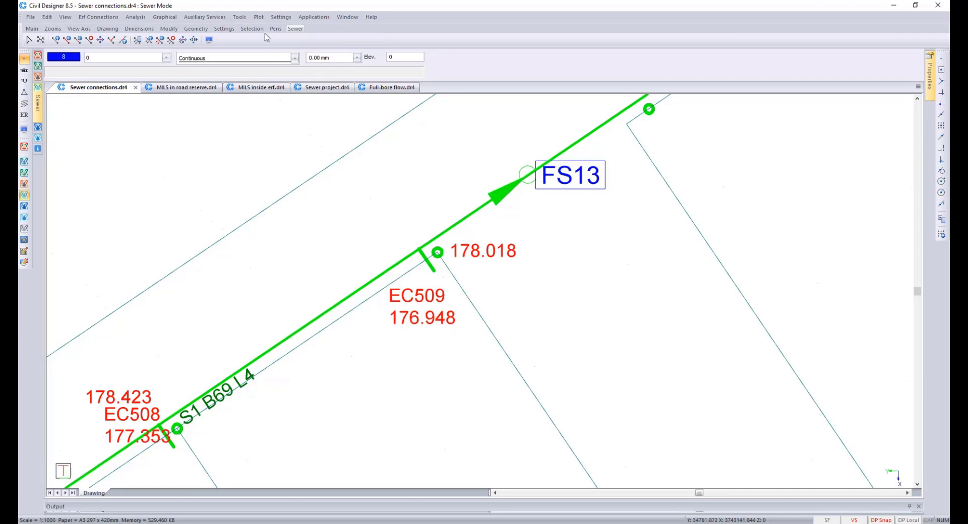
pyautogui.click(102, 18)
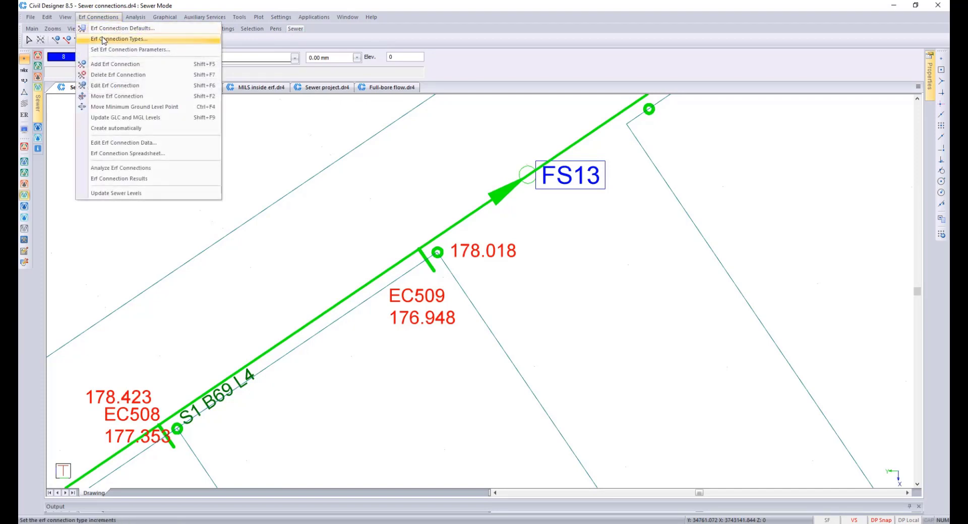
pyautogui.click(121, 168)
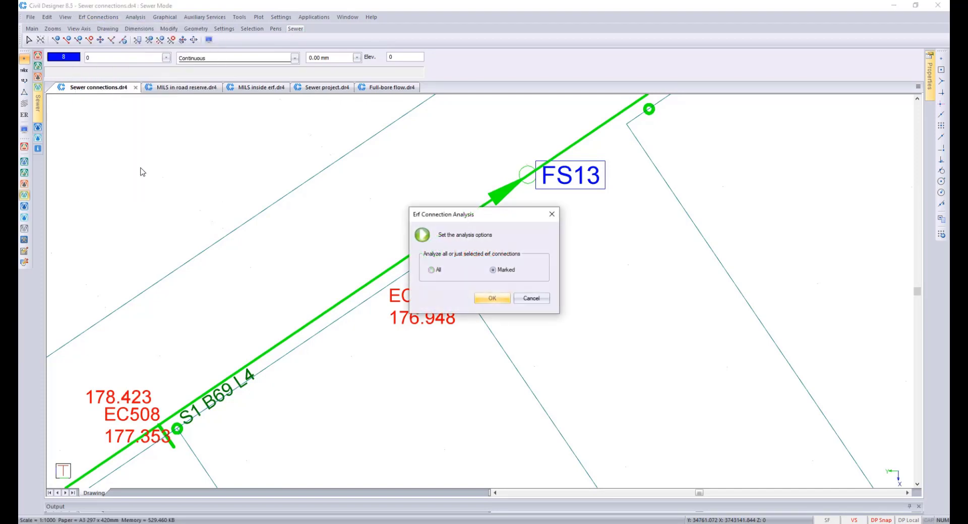
pyautogui.click(433, 271)
pyautogui.click(499, 299)
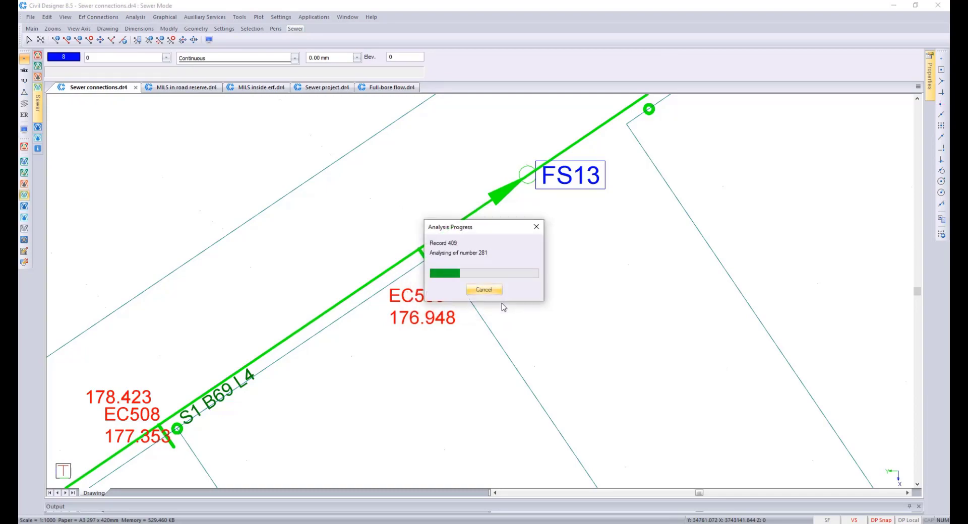
# Step: Look through the erf connection results for connections classed as not possible, and reposition the results window
pyautogui.scroll(-5, 520, 311)
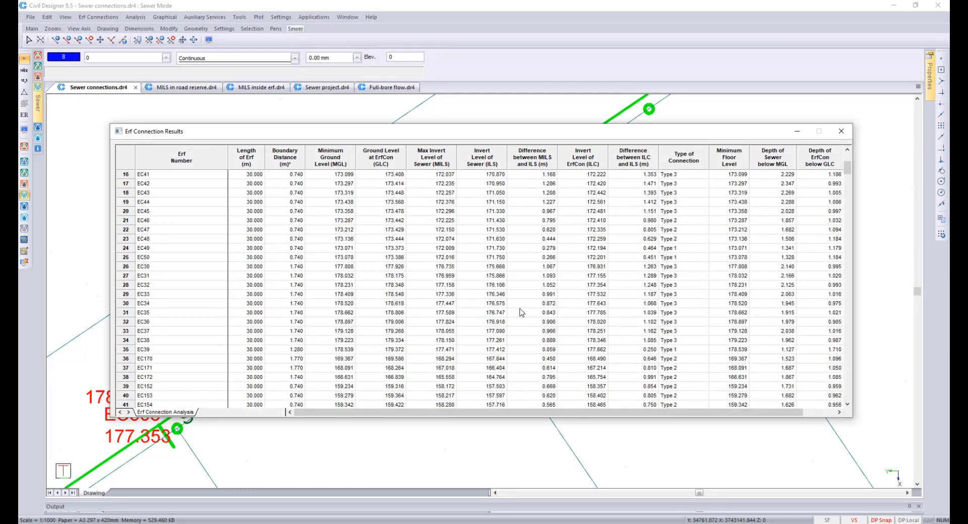
pyautogui.scroll(-18, 522, 312)
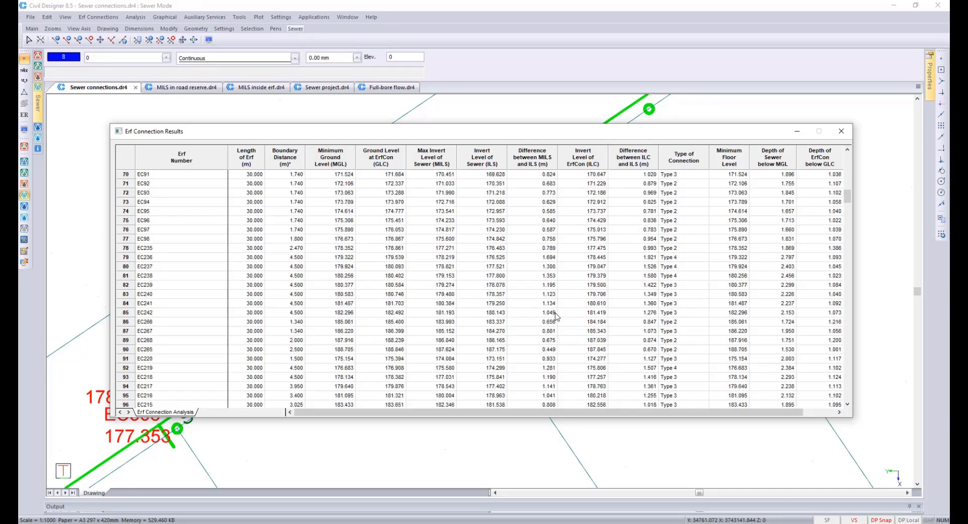
pyautogui.scroll(-20, 556, 316)
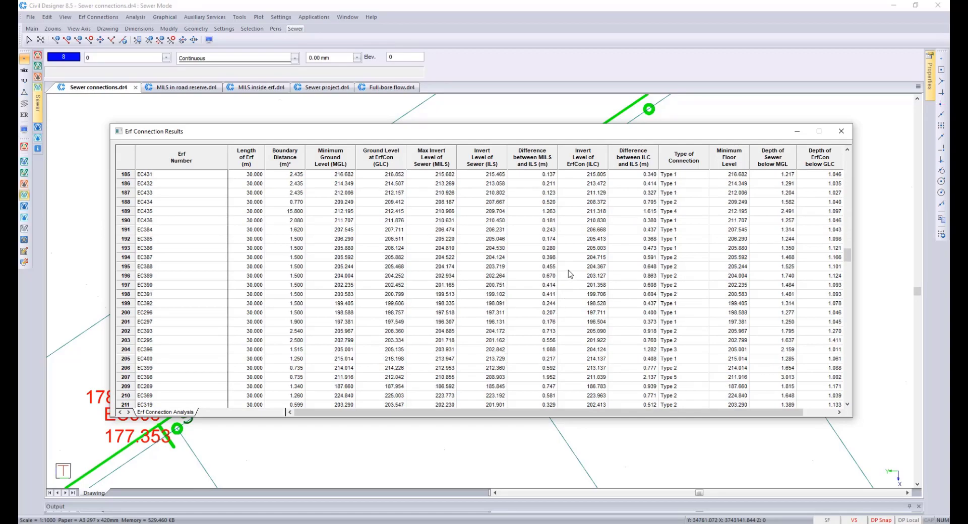
pyautogui.scroll(-20, 570, 273)
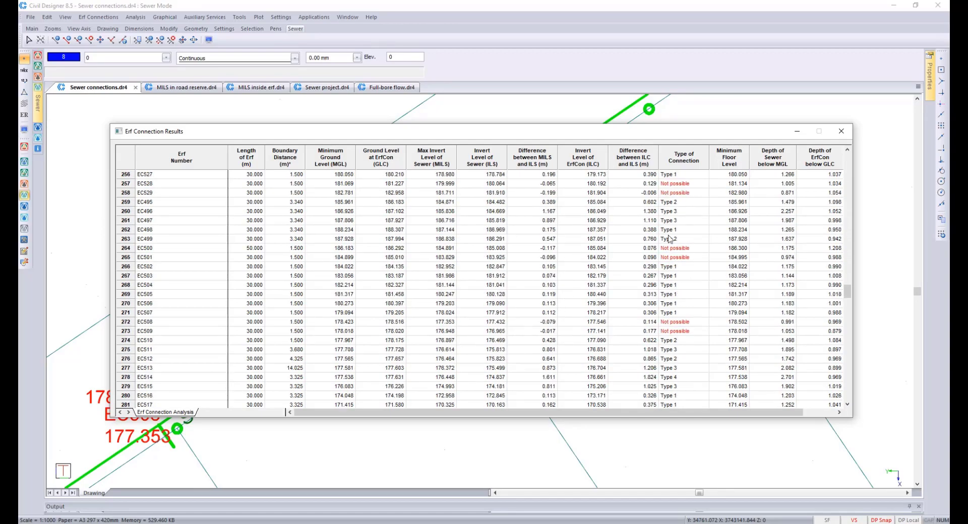
pyautogui.moveTo(552, 132); pyautogui.dragTo(616, 126)
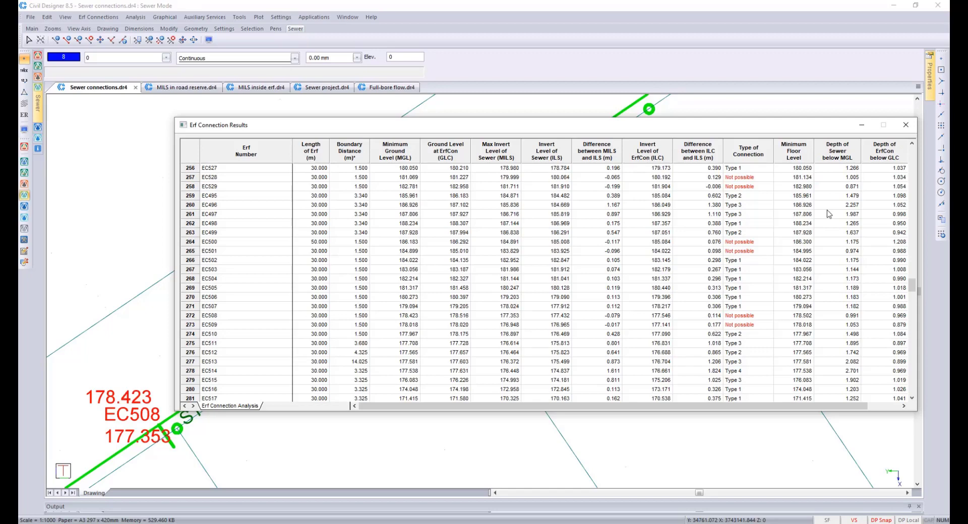
# Step: Close the erf connection results and check the ILS-to-ILC height difference limits defined for the erf connection types
pyautogui.click(907, 125)
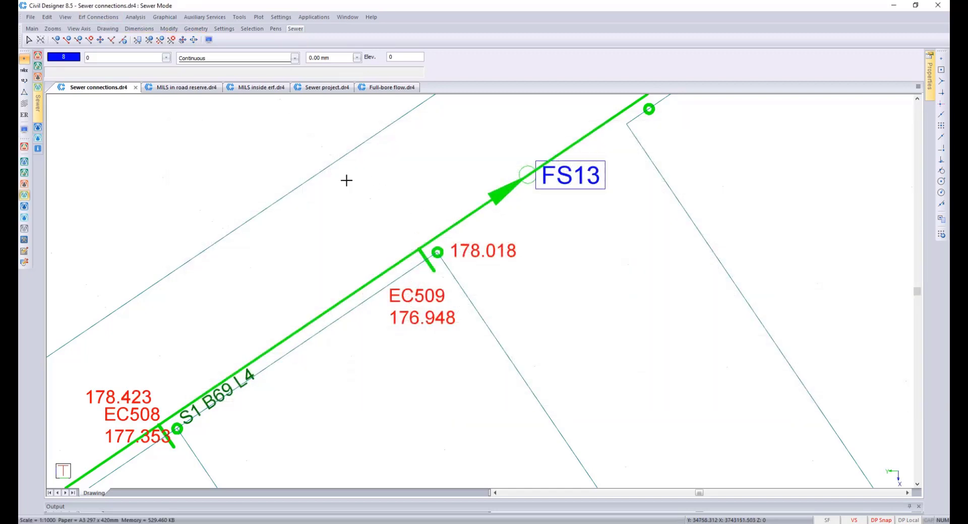
pyautogui.click(94, 18)
pyautogui.click(119, 39)
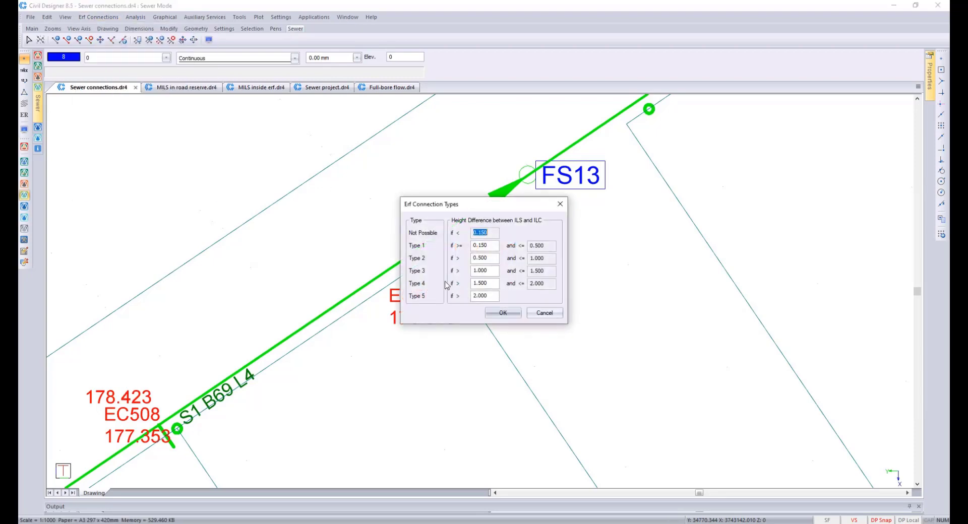
pyautogui.click(502, 313)
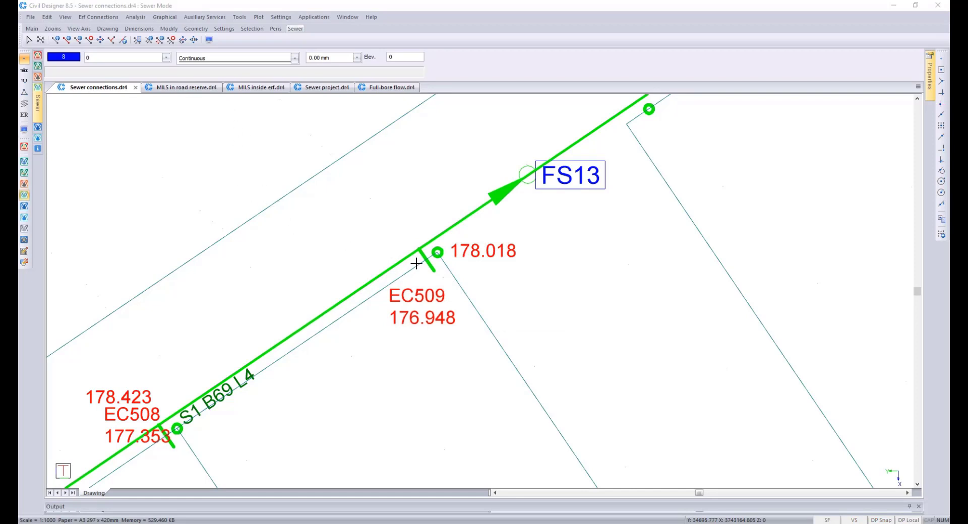
# Step: Clear the marks from all nodes and links in the Sewer connections drawing
pyautogui.click(172, 20)
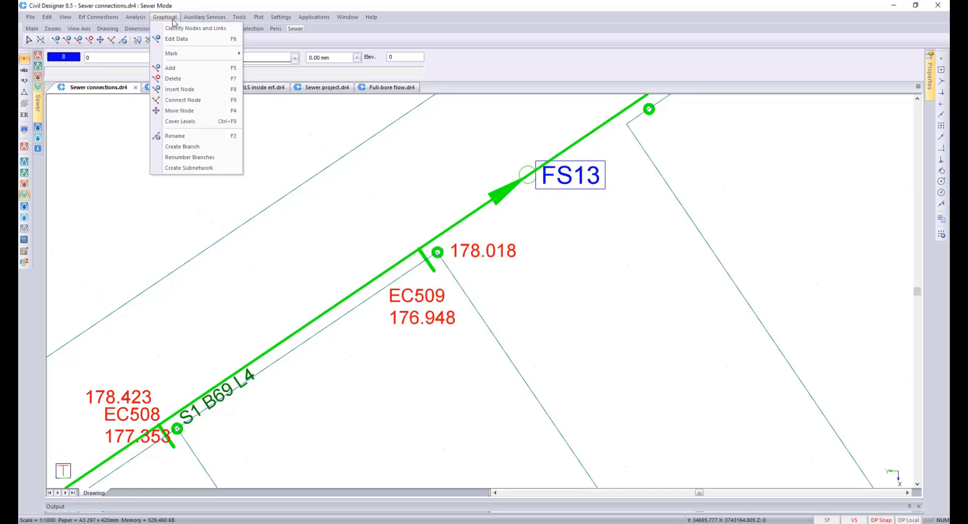
pyautogui.moveTo(196, 56)
pyautogui.click(272, 98)
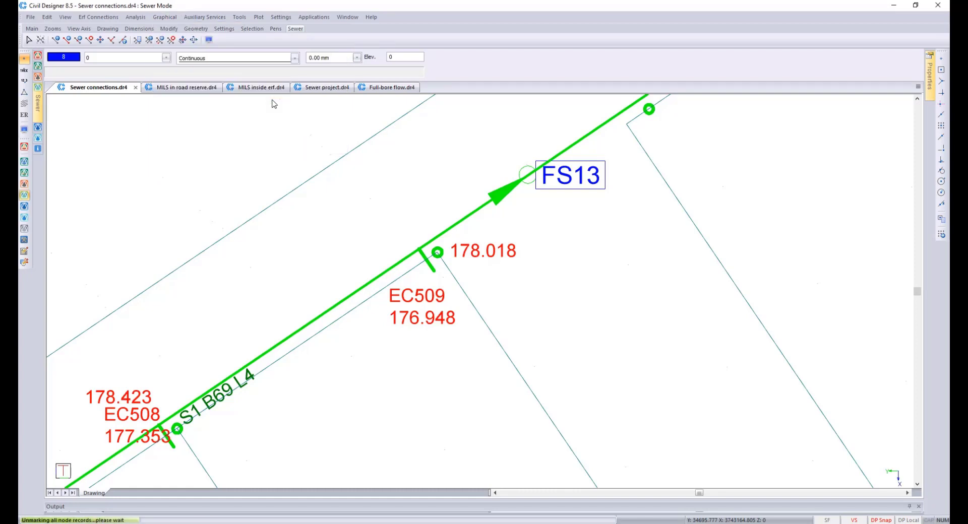
# Step: Mark the sewer branch that contains the link at EC509, and end the branch marking
pyautogui.click(167, 19)
pyautogui.moveTo(188, 54)
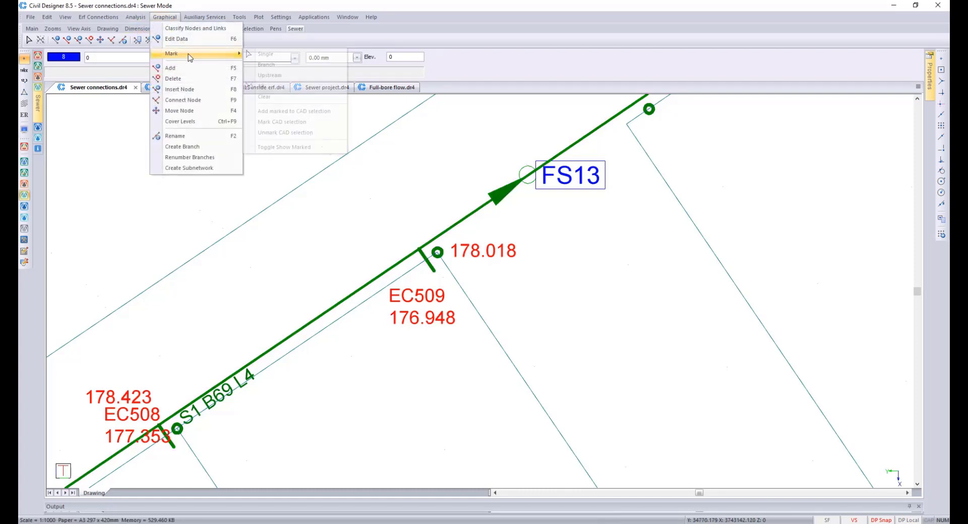
pyautogui.click(272, 70)
pyautogui.click(471, 215)
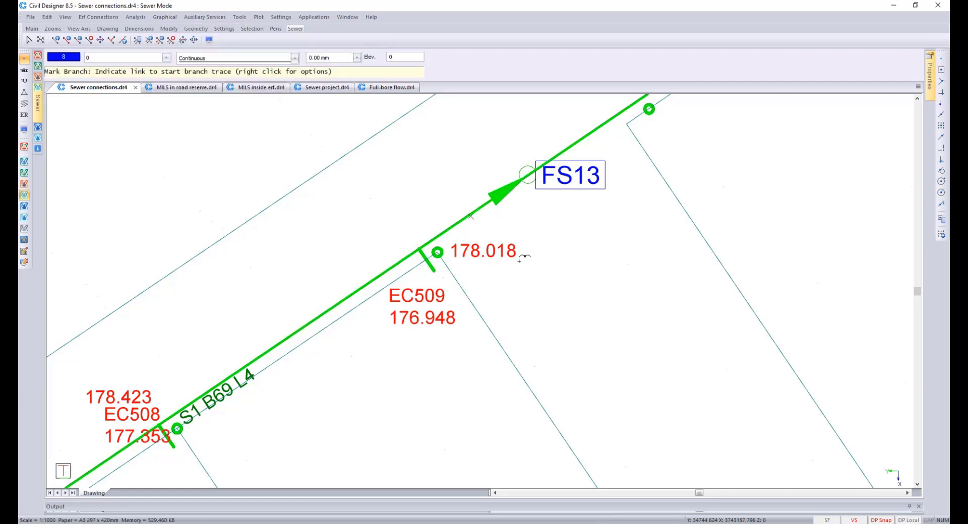
pyautogui.rightClick(541, 264)
pyautogui.click(560, 271)
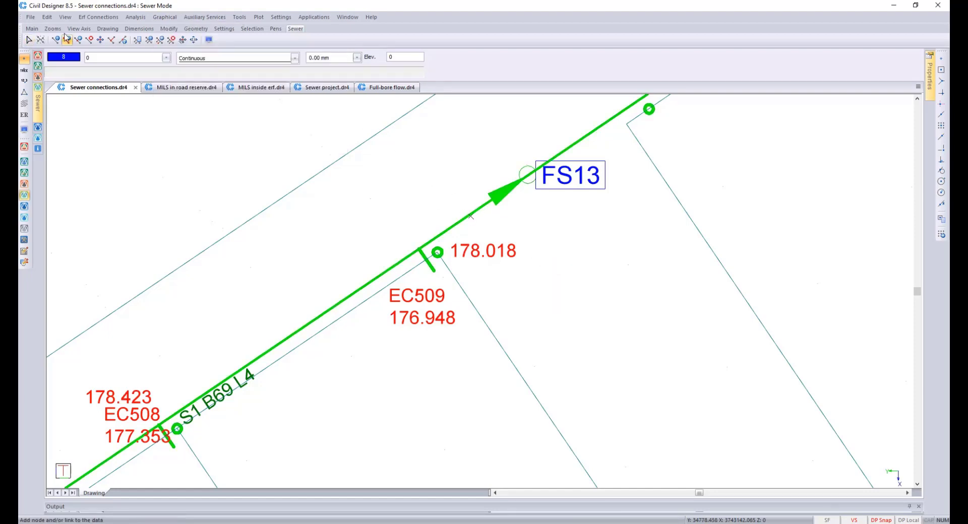
# Step: Examine the erf connection results for the marked branch, especially the MILS-to-ILS differences, and switch to the MILS in road reserve drawing
pyautogui.click(65, 18)
pyautogui.moveTo(91, 21)
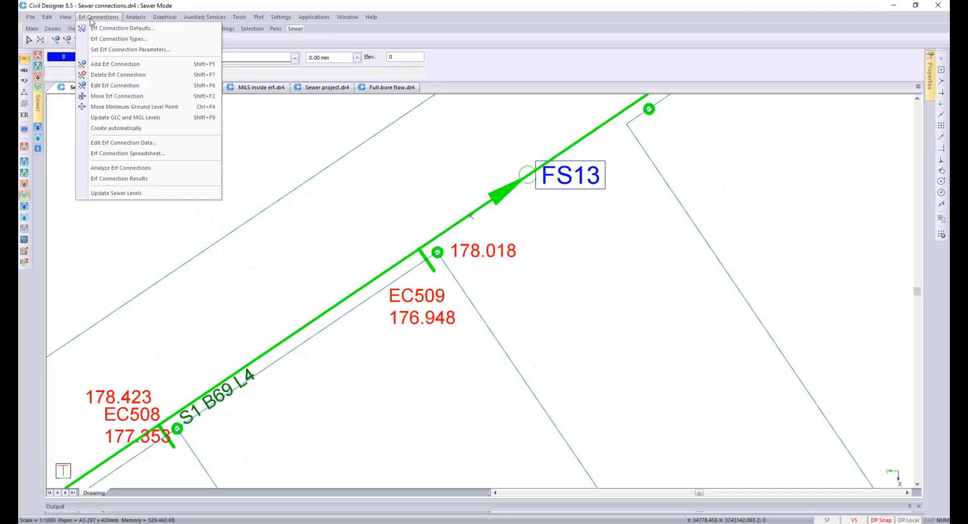
pyautogui.click(146, 179)
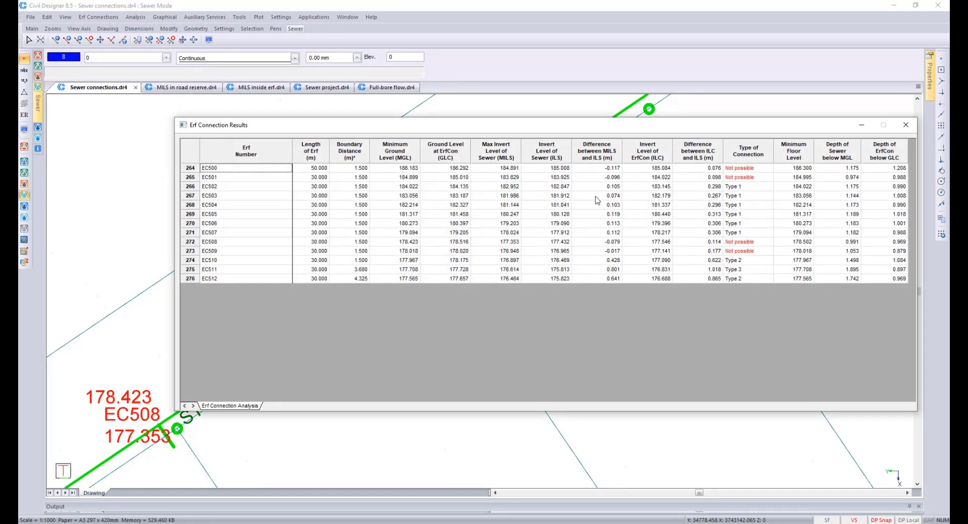
pyautogui.moveTo(590, 132); pyautogui.dragTo(554, 143)
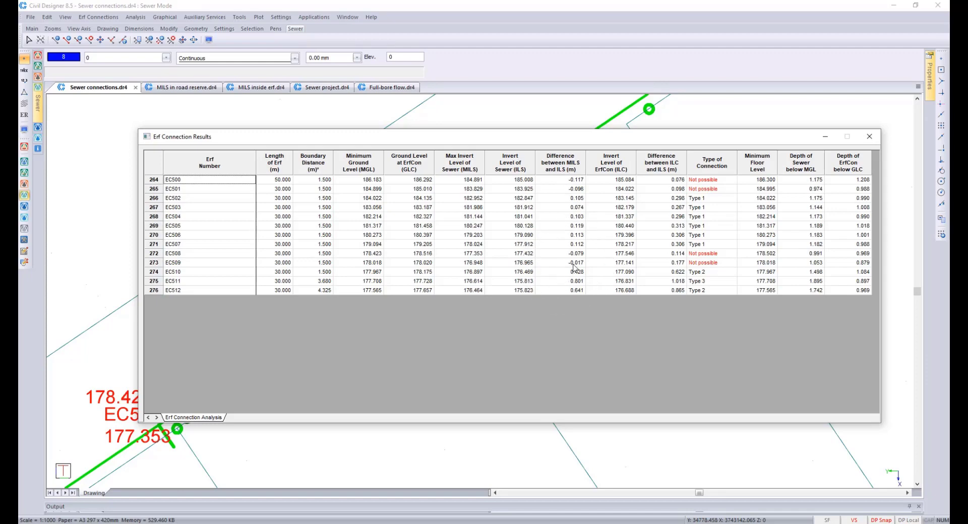
pyautogui.click(869, 136)
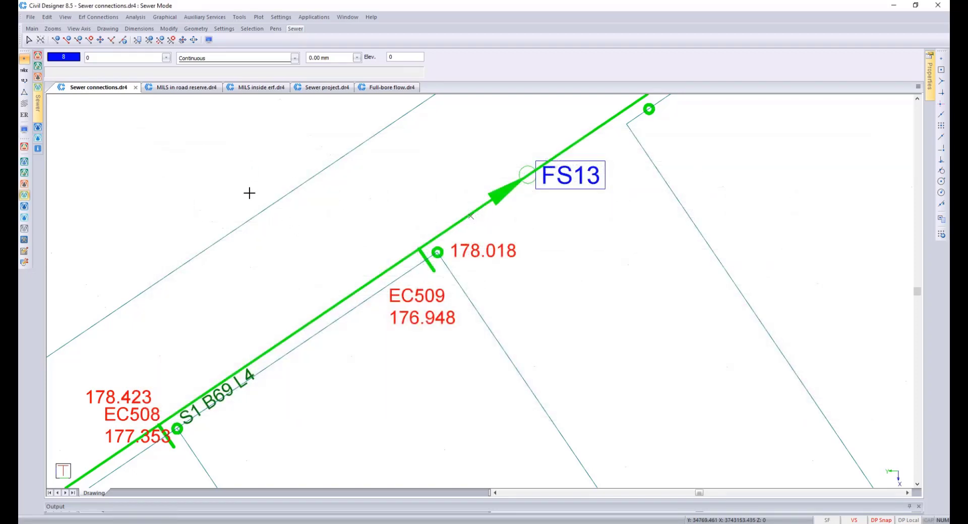
pyautogui.click(178, 89)
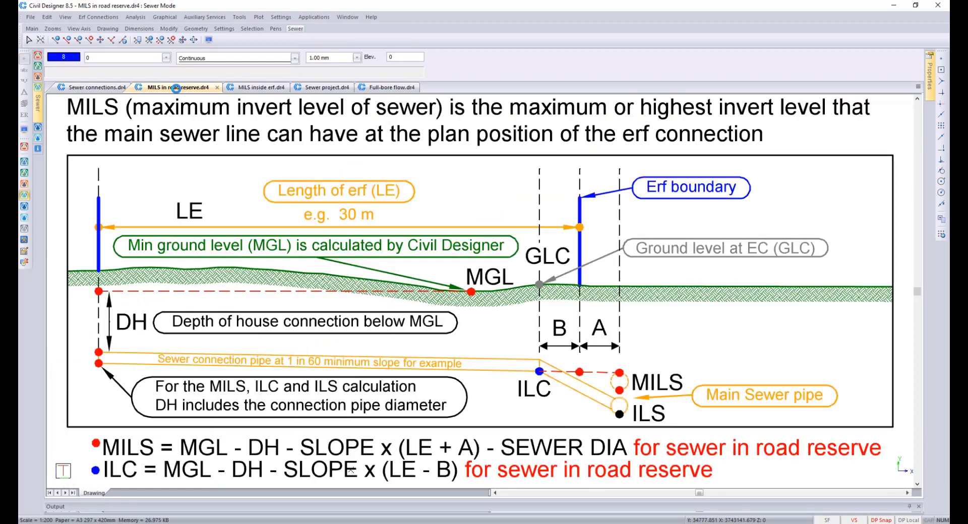